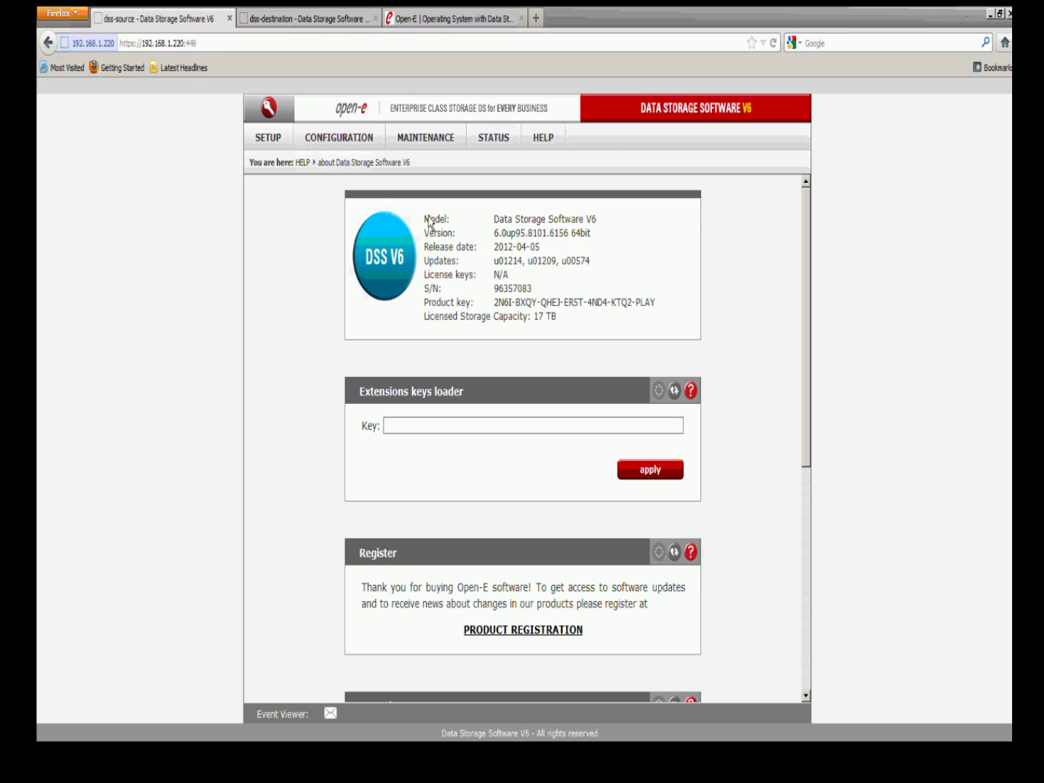
Step: Check the source node's software version and IP address, and open its network Failover status page
{"action": "left_click_drag", "start_coordinate": [549, 233], "coordinate": [569, 233]}
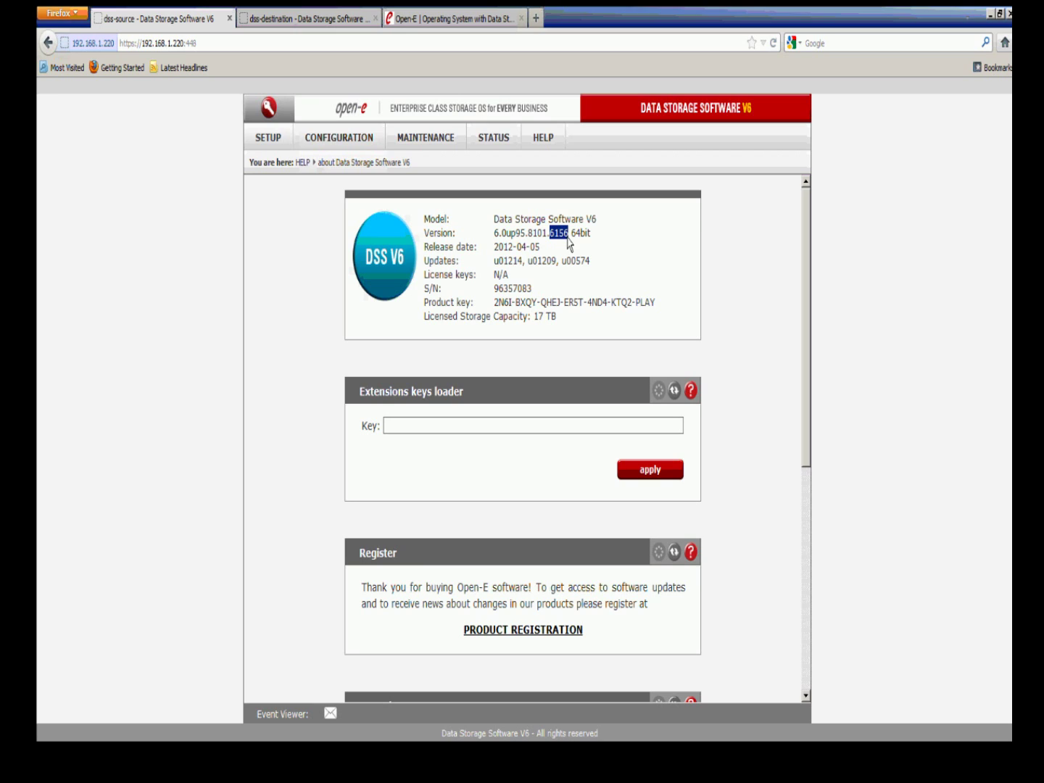
{"action": "left_click", "coordinate": [265, 148]}
{"action": "left_click", "coordinate": [265, 149]}
{"action": "mouse_move", "coordinate": [295, 165]}
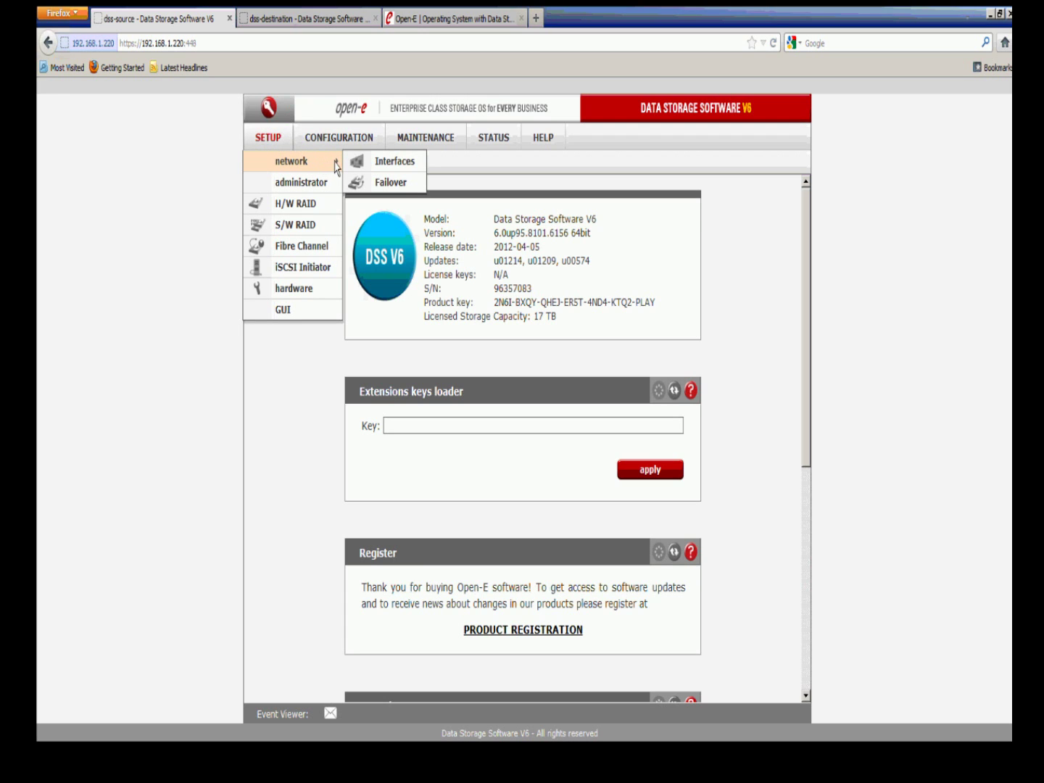
{"action": "left_click", "coordinate": [377, 184]}
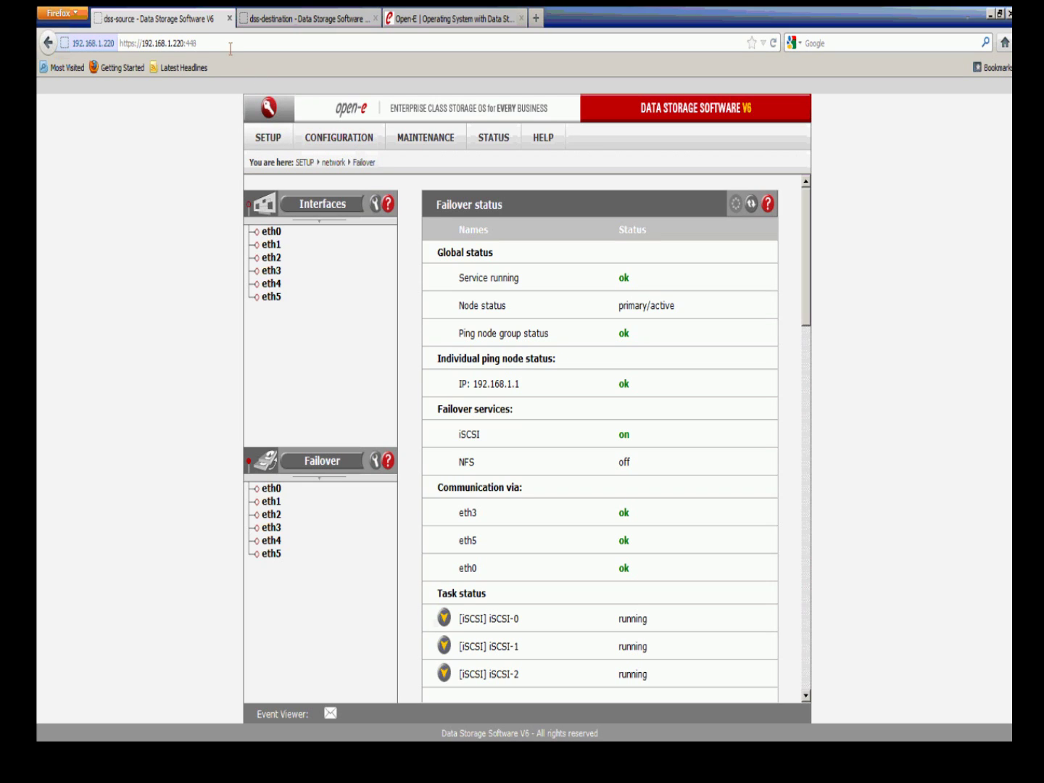
{"action": "left_click_drag", "start_coordinate": [224, 44], "coordinate": [121, 50]}
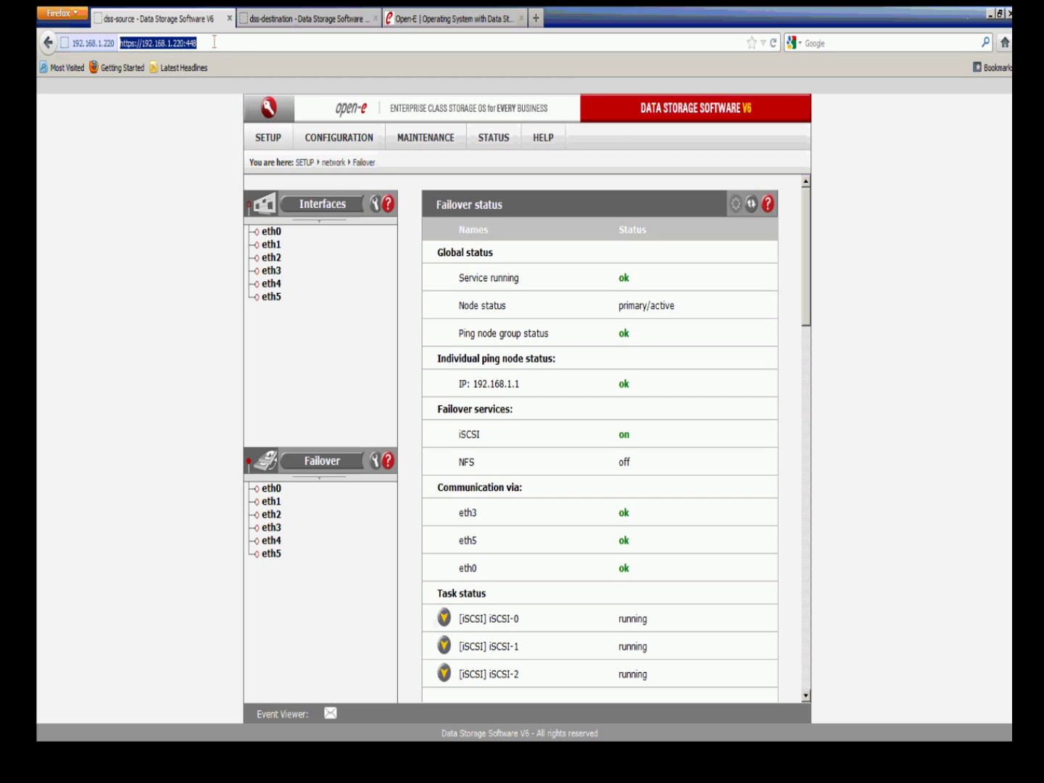
Step: Switch to the dss-destination node and check its Node status on the network Failover page
{"action": "left_click", "coordinate": [271, 27]}
{"action": "left_click_drag", "start_coordinate": [198, 43], "coordinate": [173, 43]}
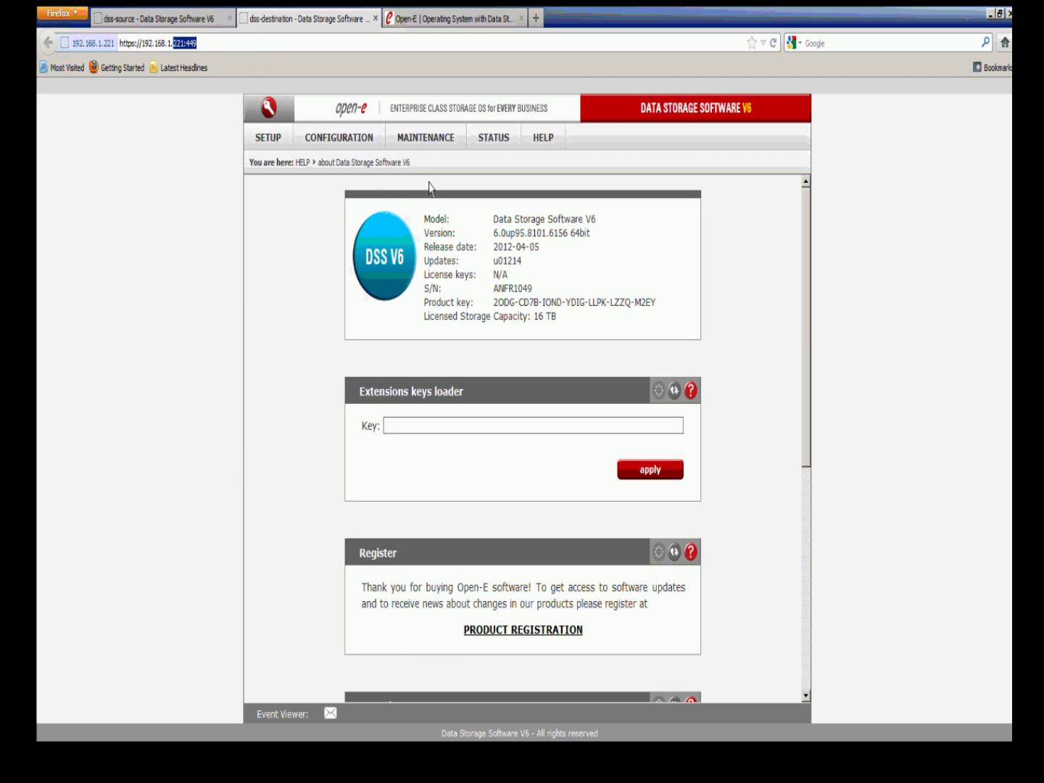
{"action": "left_click", "coordinate": [274, 138]}
{"action": "mouse_move", "coordinate": [296, 173]}
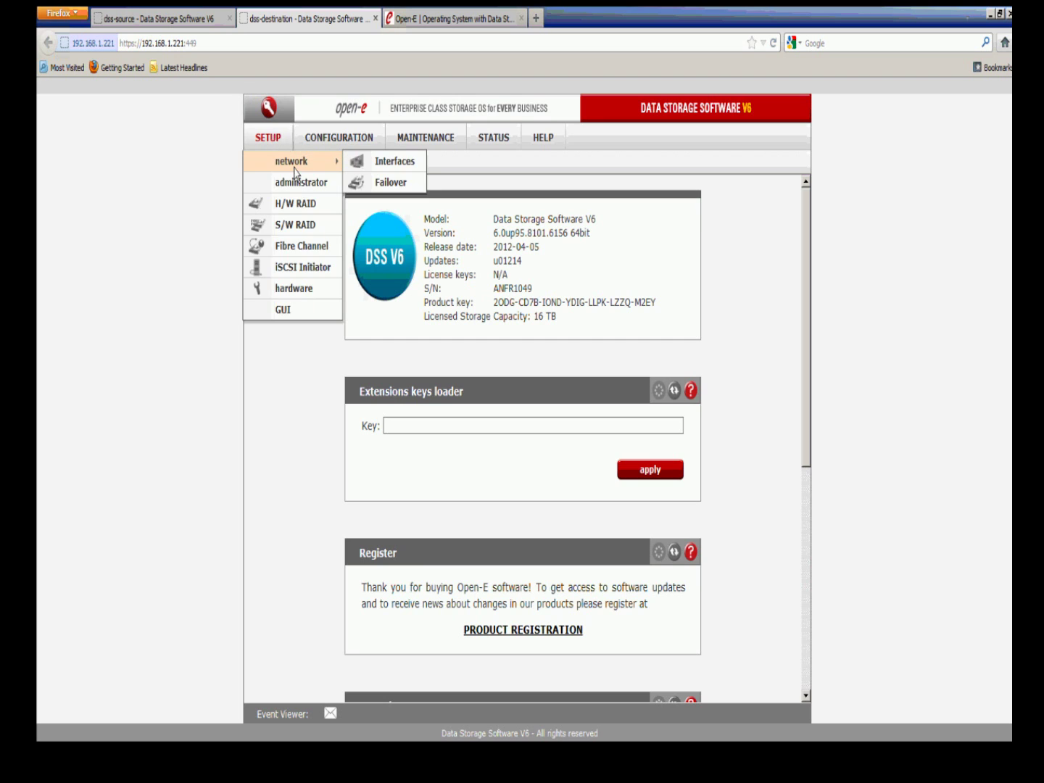
{"action": "left_click", "coordinate": [368, 190]}
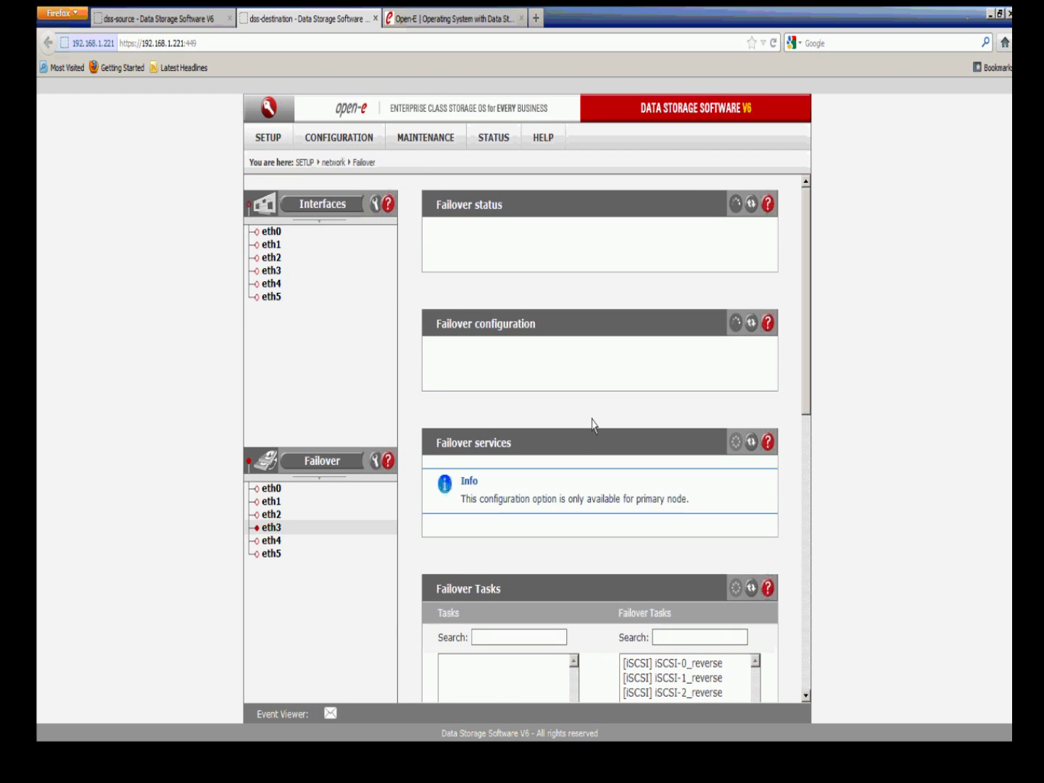
{"action": "left_click_drag", "start_coordinate": [618, 305], "coordinate": [692, 312]}
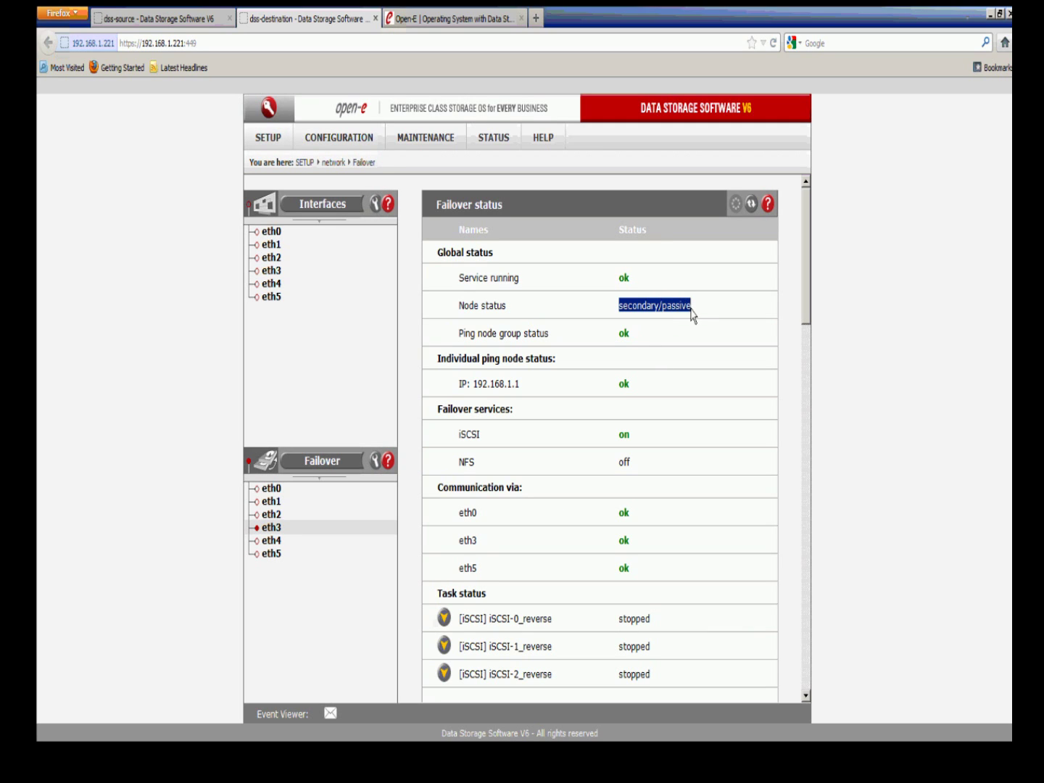
{"action": "left_click", "coordinate": [732, 351]}
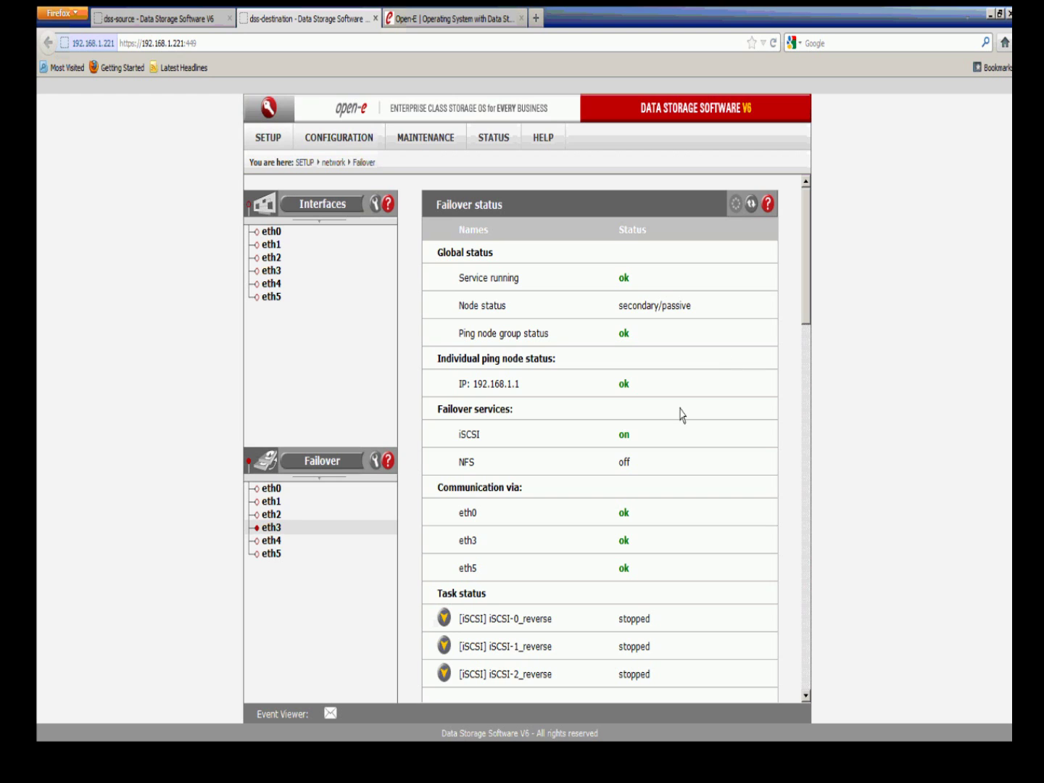
Step: View the eth3 Virtual IP settings on the destination node and compare them with those on dss-source
{"action": "left_click", "coordinate": [278, 529]}
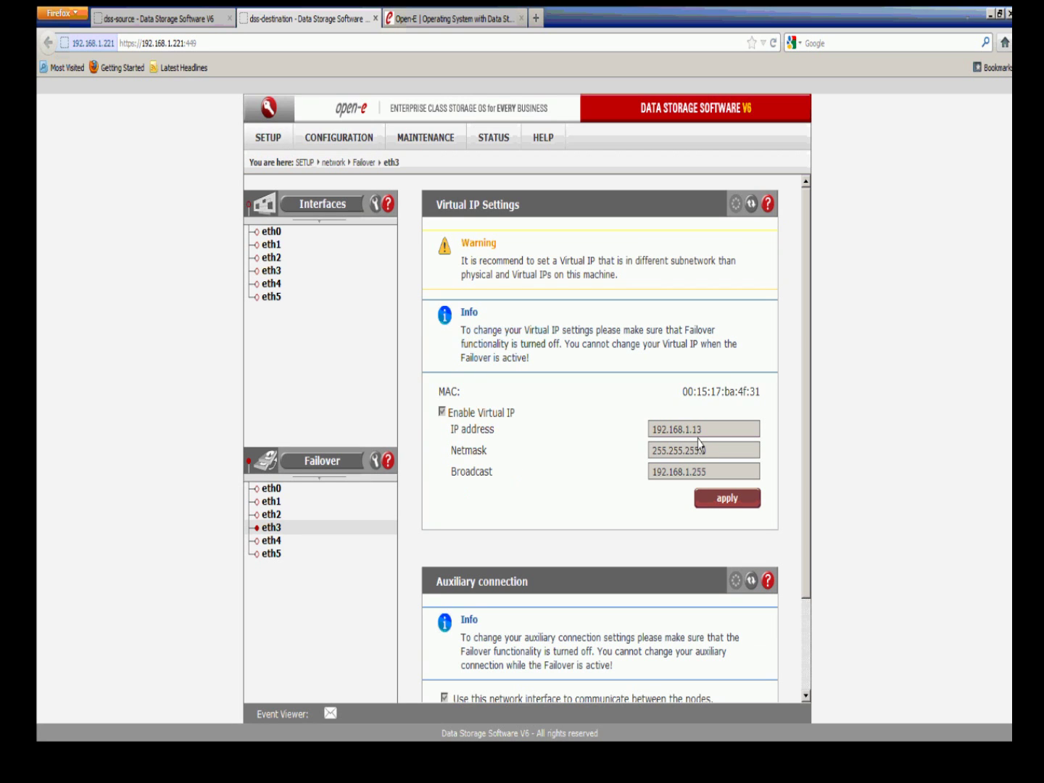
{"action": "left_click", "coordinate": [206, 24]}
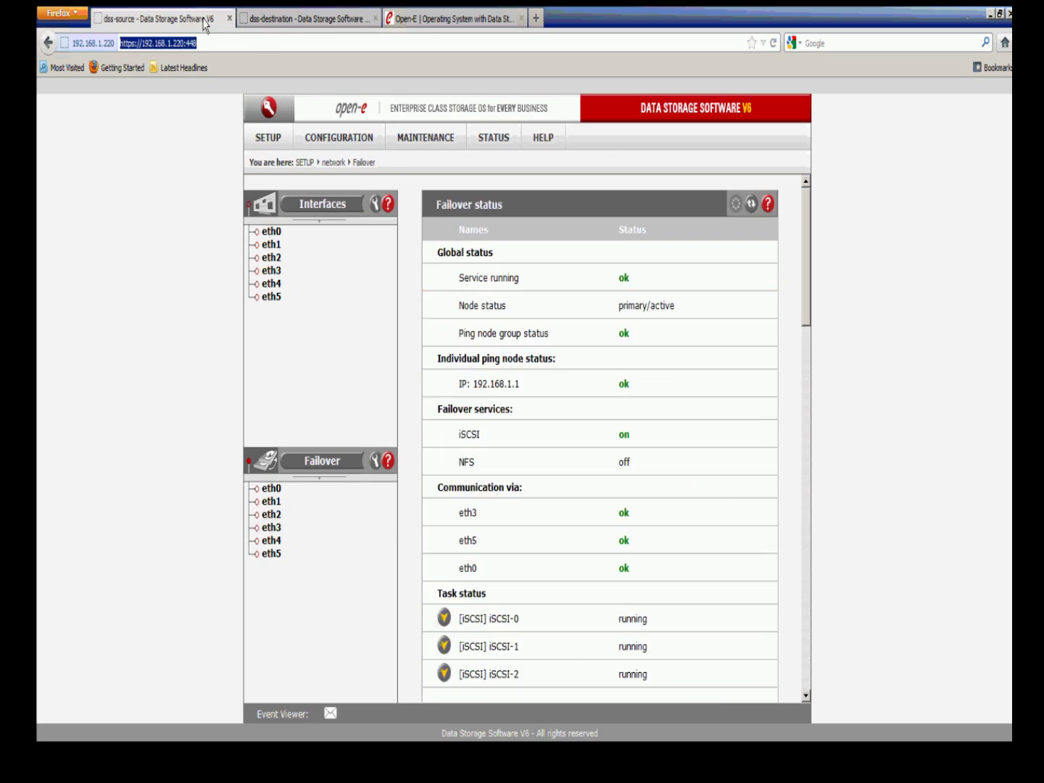
{"action": "left_click", "coordinate": [276, 528]}
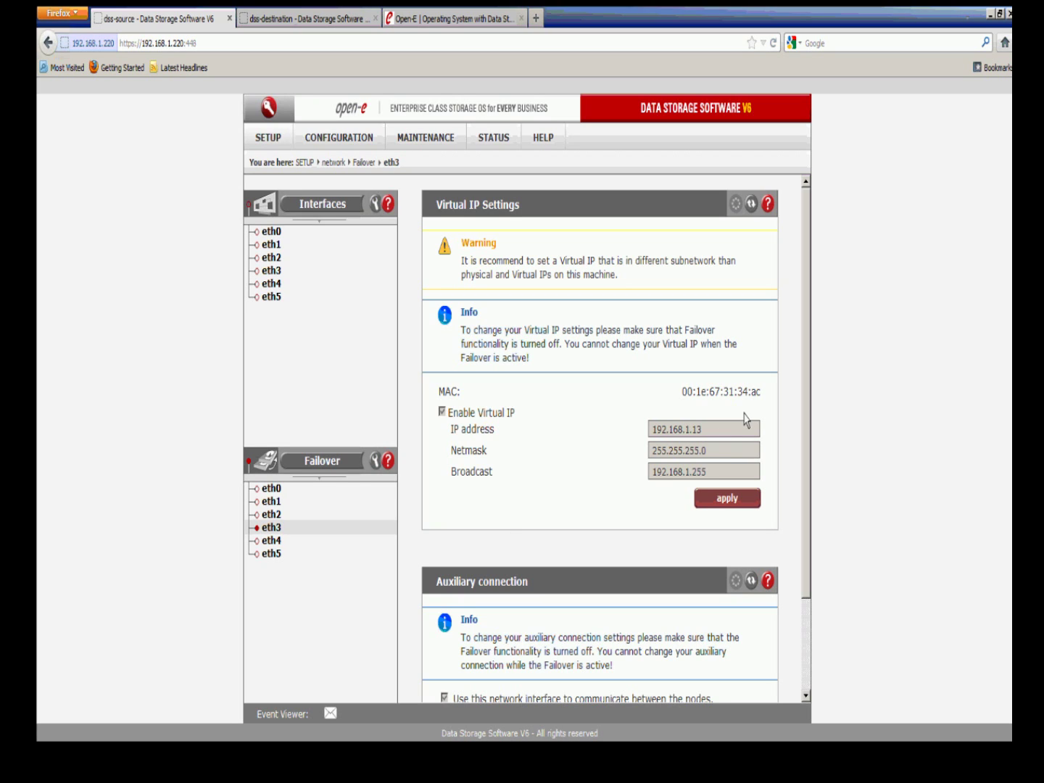
Step: Switch to iSCSI Initiator Properties and review the 192.168.1.13 target portal and the favorite targets list
{"action": "left_click", "coordinate": [241, 766]}
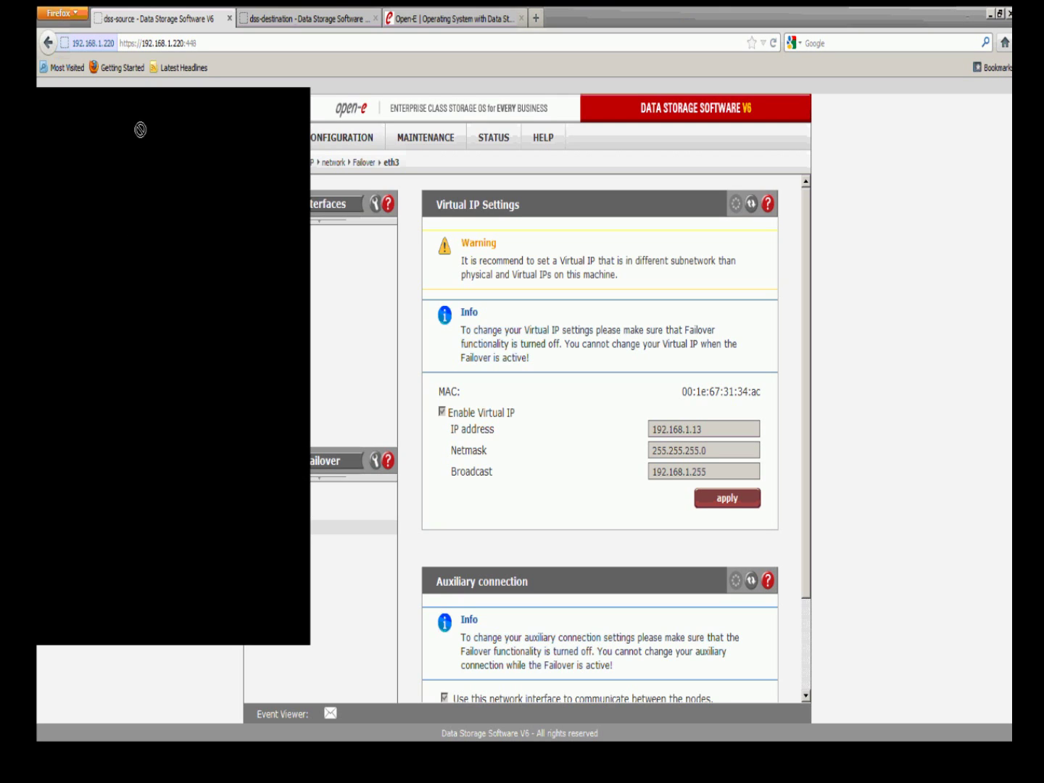
{"action": "left_click_drag", "start_coordinate": [182, 91], "coordinate": [217, 84]}
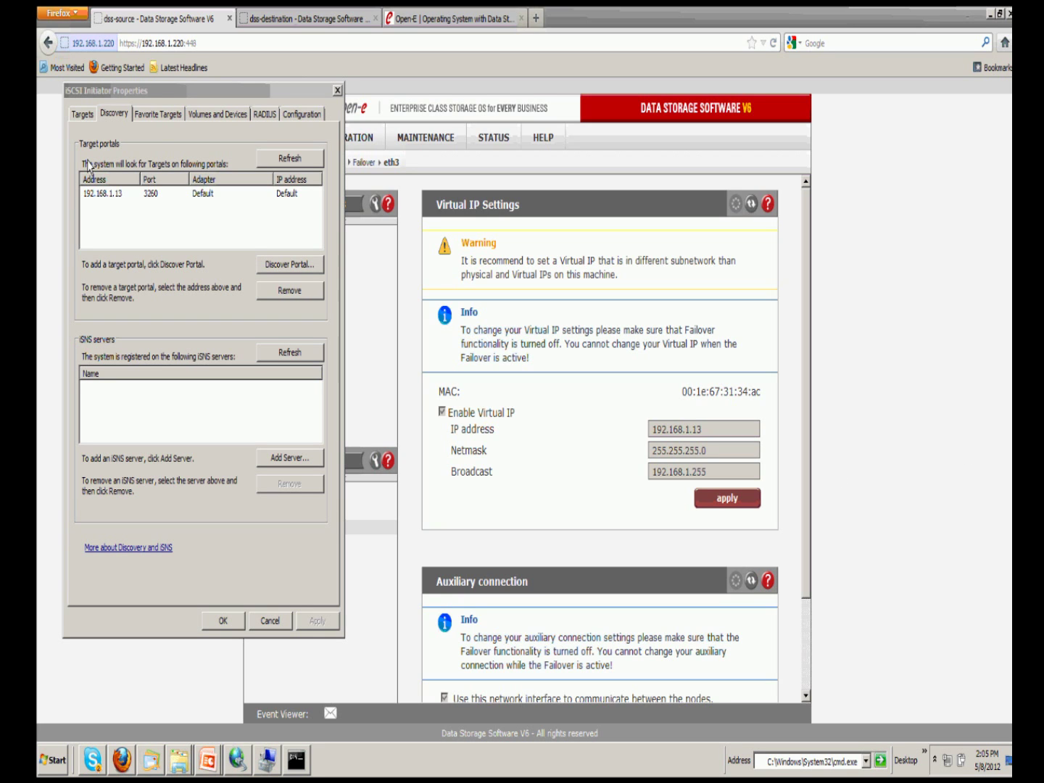
{"action": "left_click", "coordinate": [99, 193]}
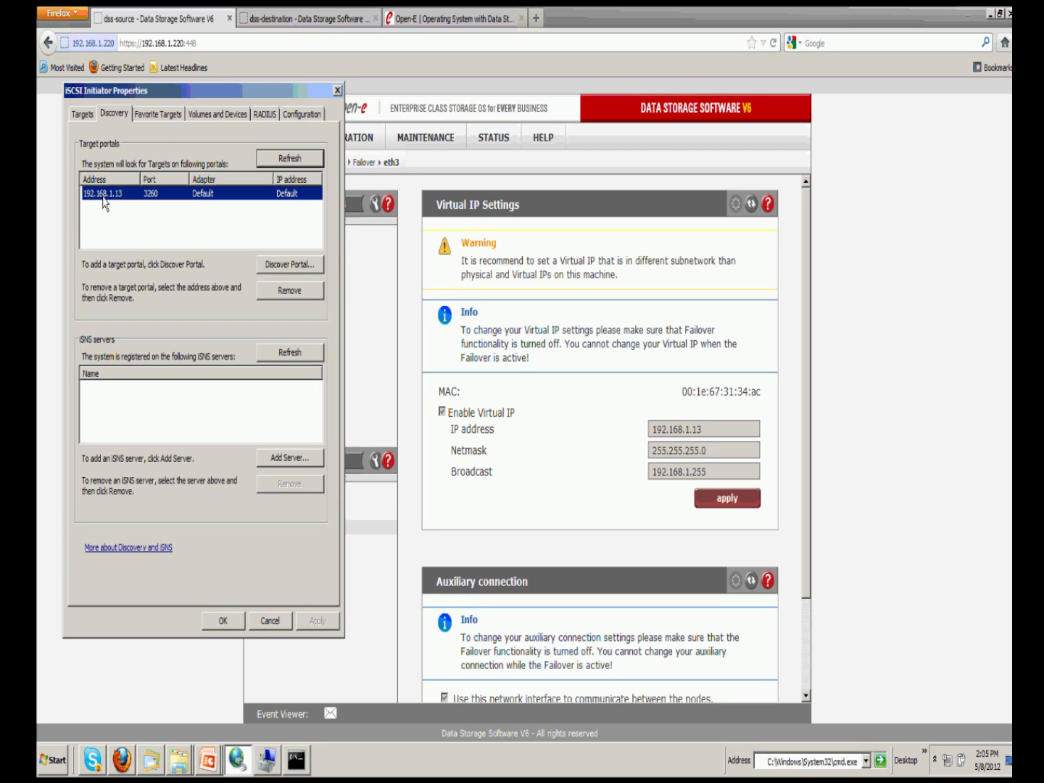
{"action": "left_click", "coordinate": [169, 118]}
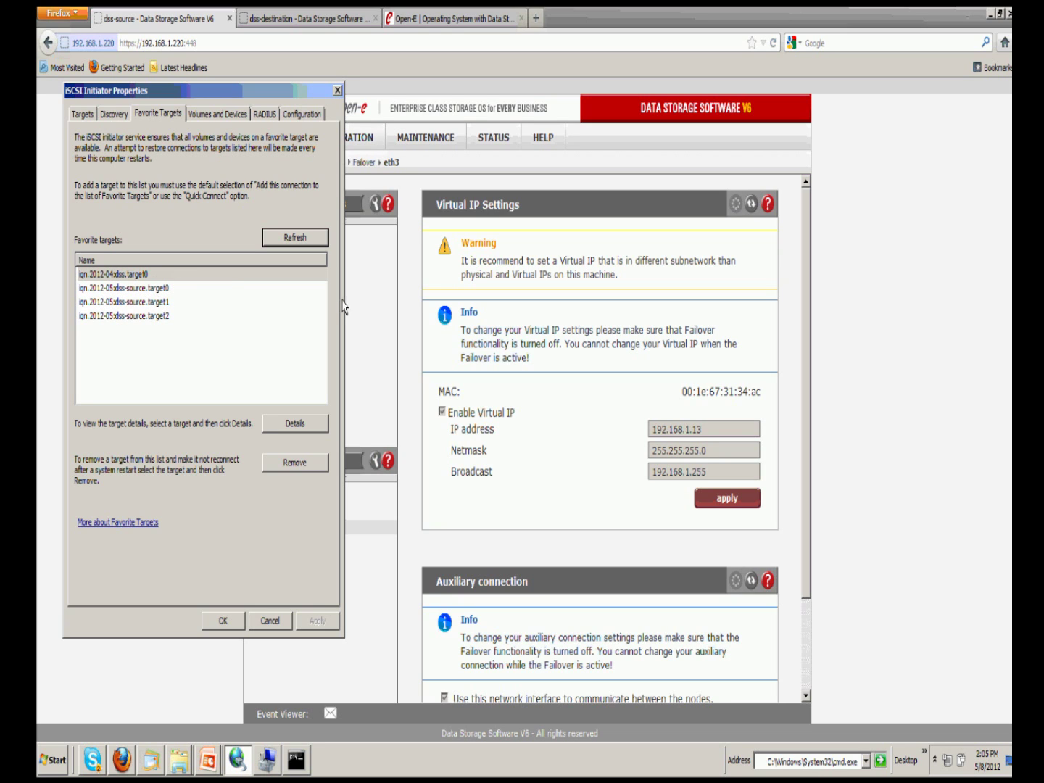
Step: Review the iSCSI disks in Computer Management's Disk Management, and close the iSCSI Initiator Properties
{"action": "left_click", "coordinate": [279, 757]}
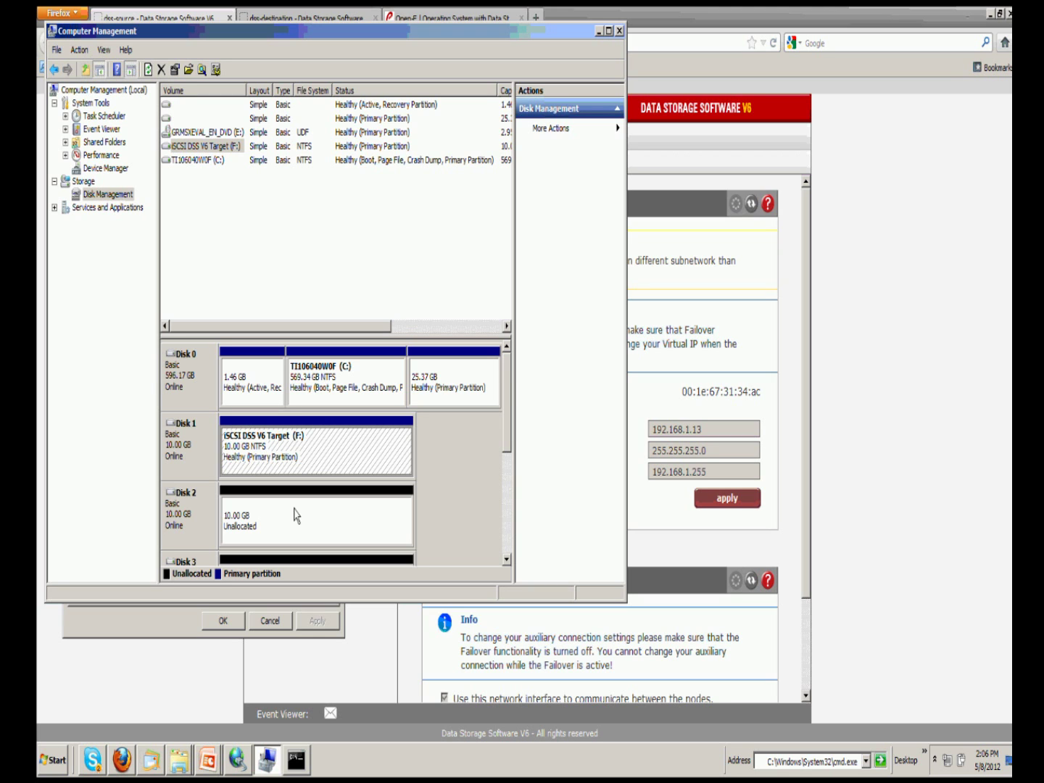
{"action": "left_click", "coordinate": [599, 30]}
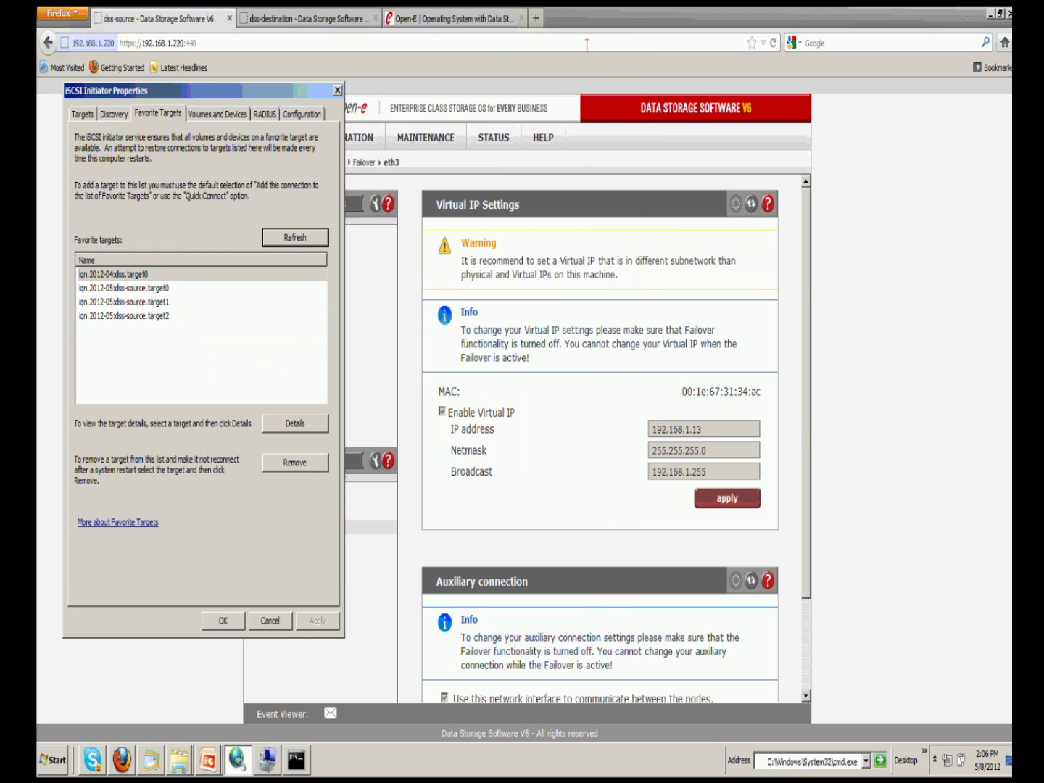
{"action": "left_click", "coordinate": [336, 89]}
Step: View the files on the iSCSI DSS V6 Target (F:) drive in Windows Explorer and minimize its window
{"action": "mouse_move", "coordinate": [179, 757]}
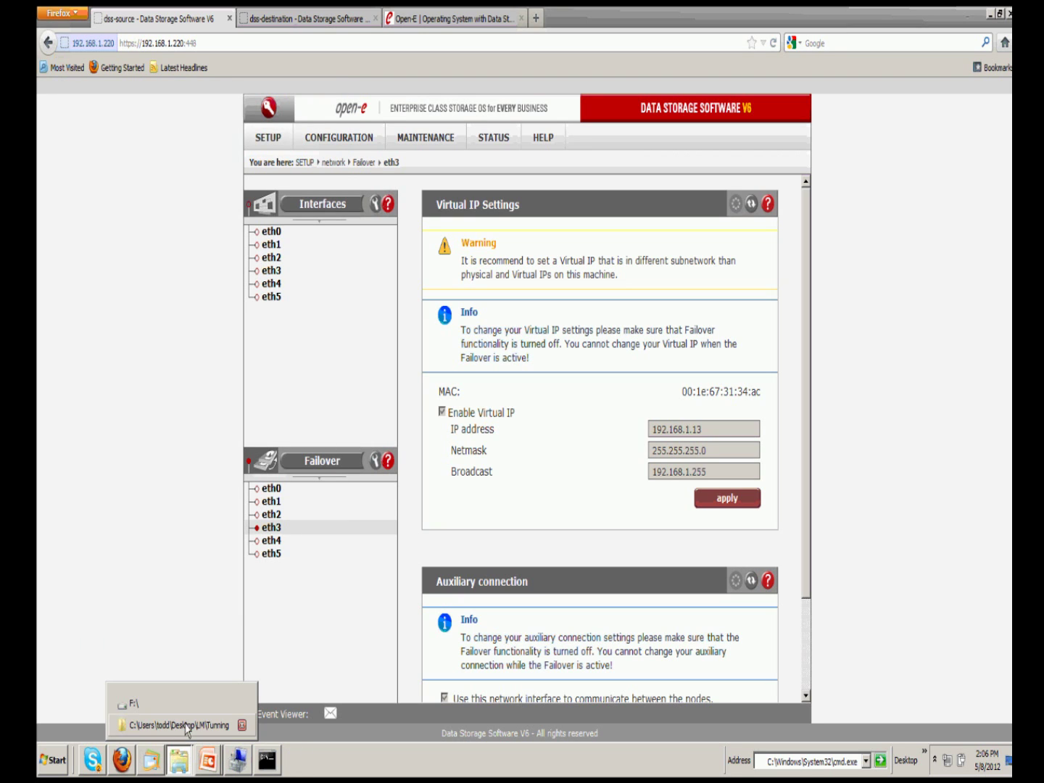
{"action": "left_click", "coordinate": [183, 710]}
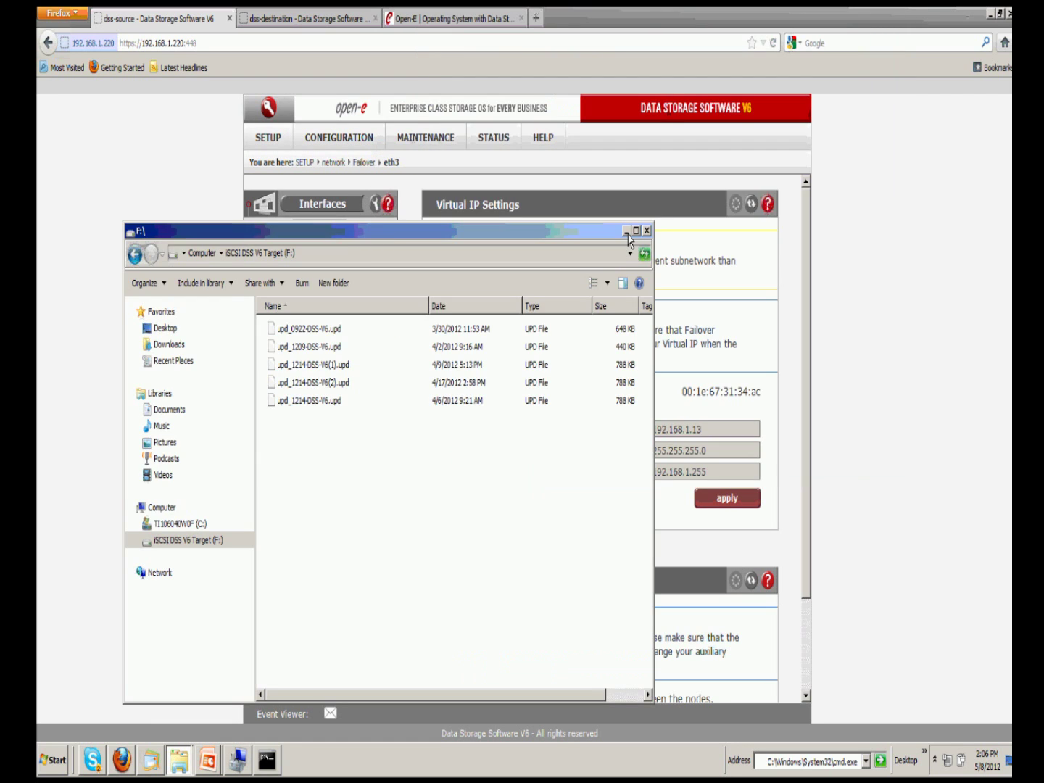
{"action": "left_click", "coordinate": [627, 232]}
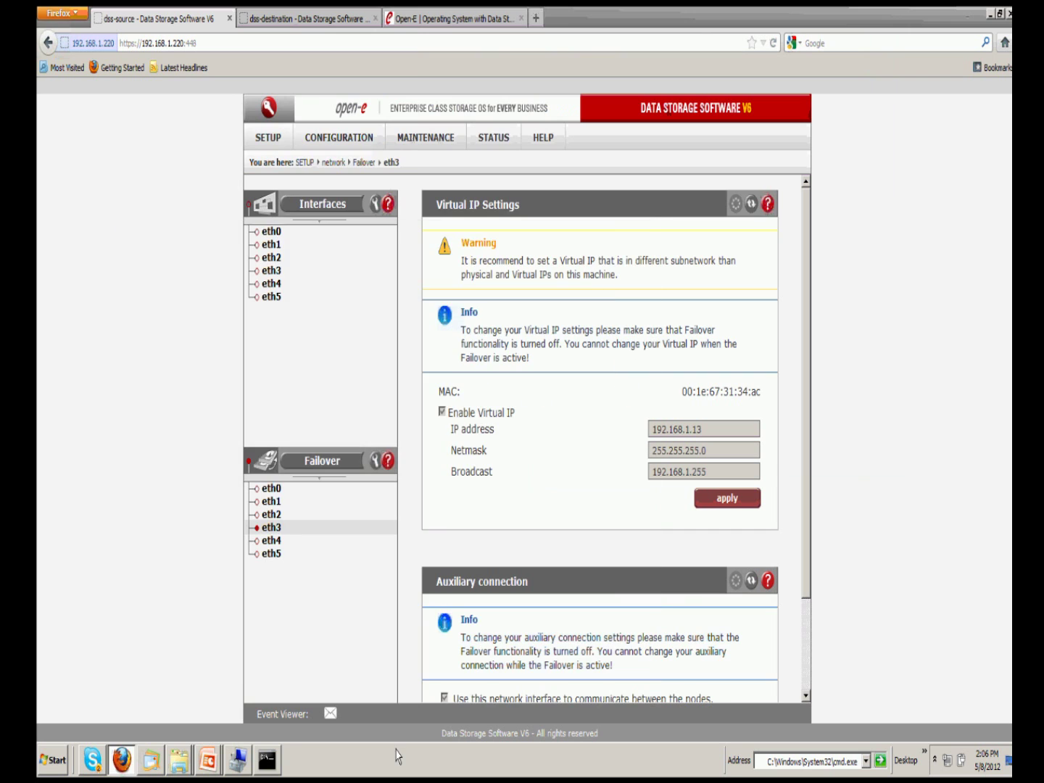
Step: In Command Prompt, ping 192.168.1.13 and start a continuous ping of that virtual IP with the -t option
{"action": "left_click", "coordinate": [277, 765]}
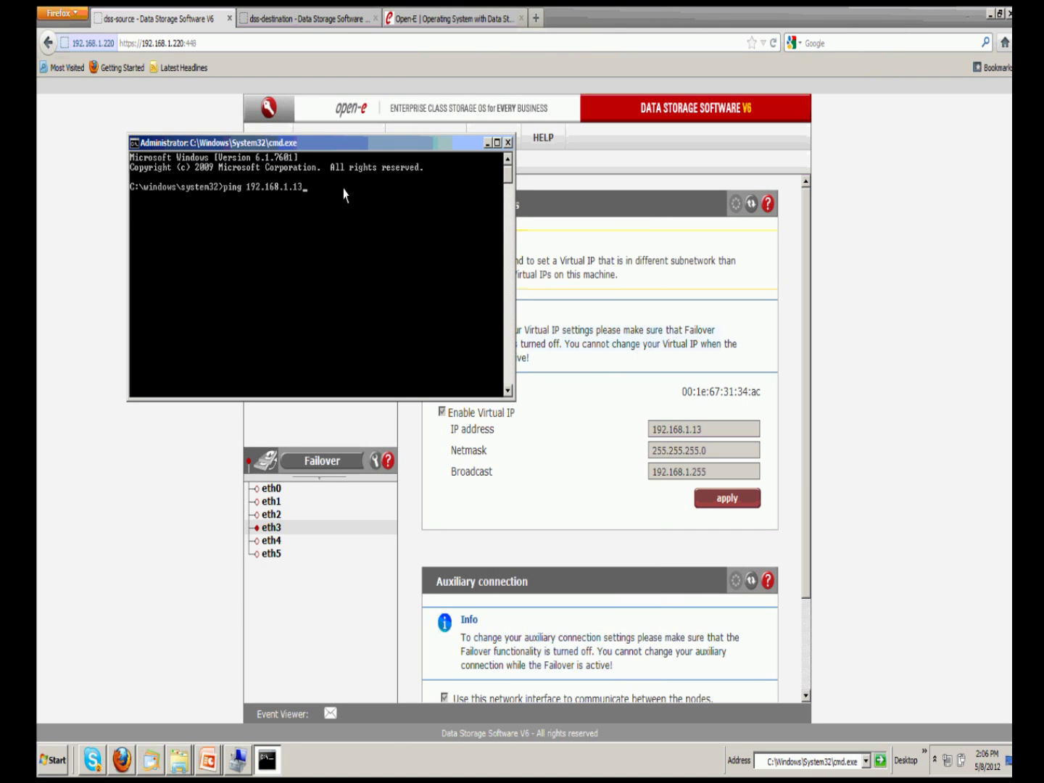
{"action": "key", "text": "Return"}
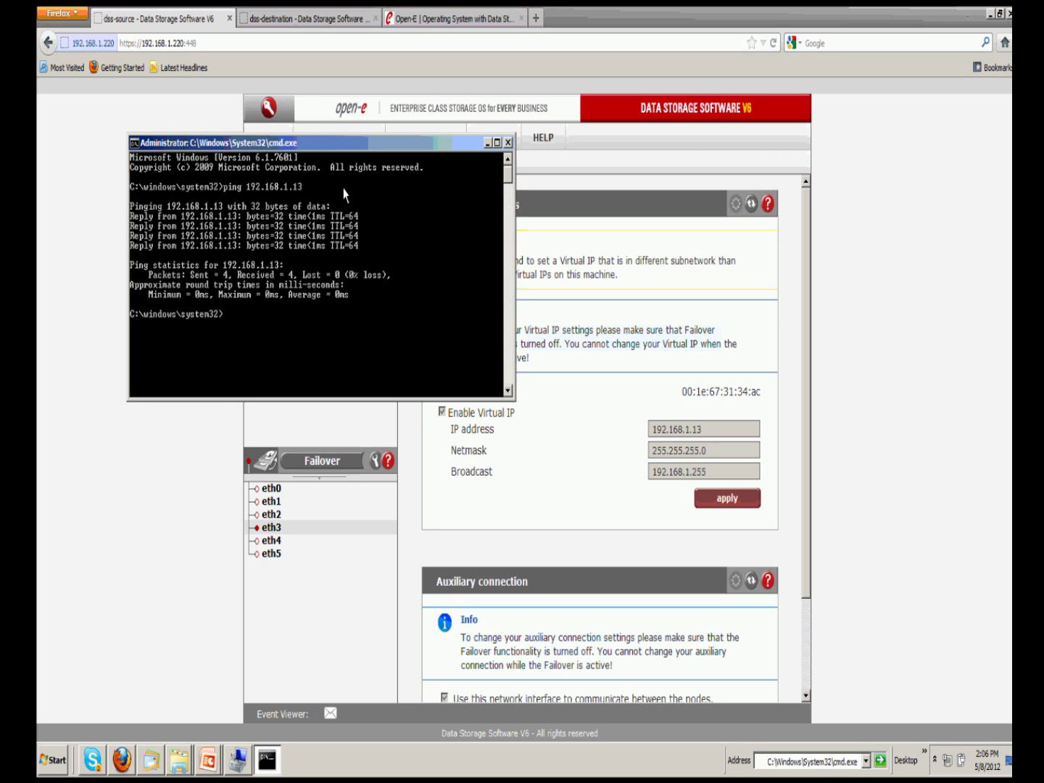
{"action": "key", "text": "Up"}
{"action": "key", "text": "Return"}
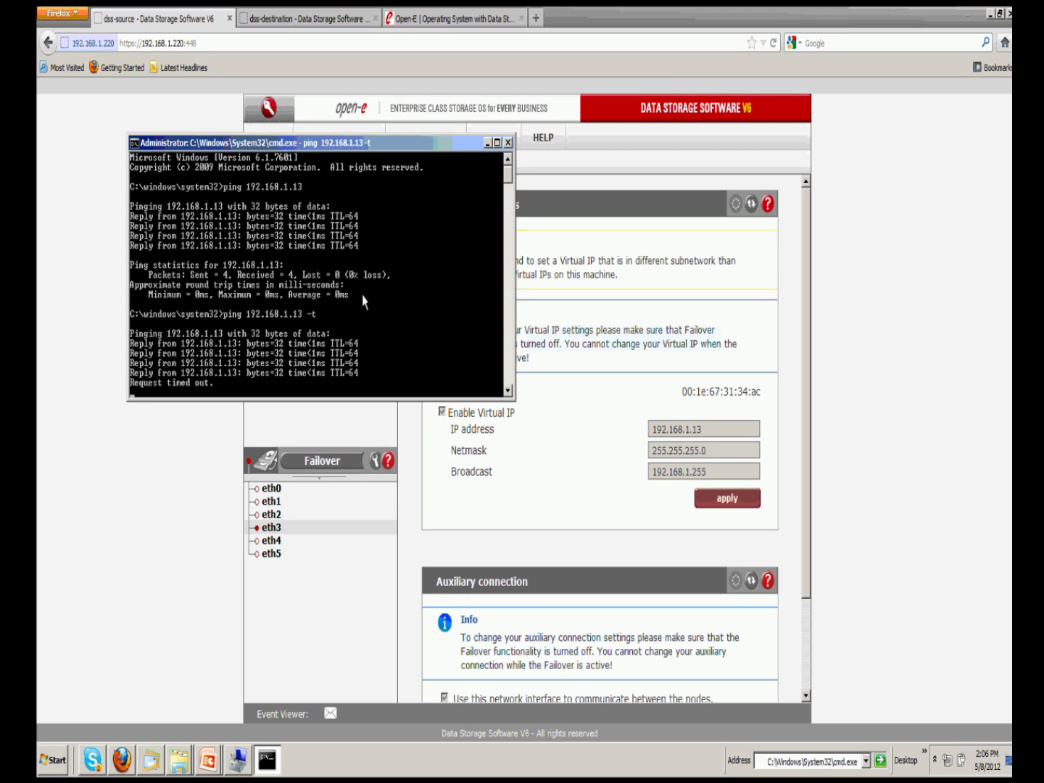
Step: Switch back to the browser and open the source node's network Failover status page again
{"action": "left_click", "coordinate": [525, 303]}
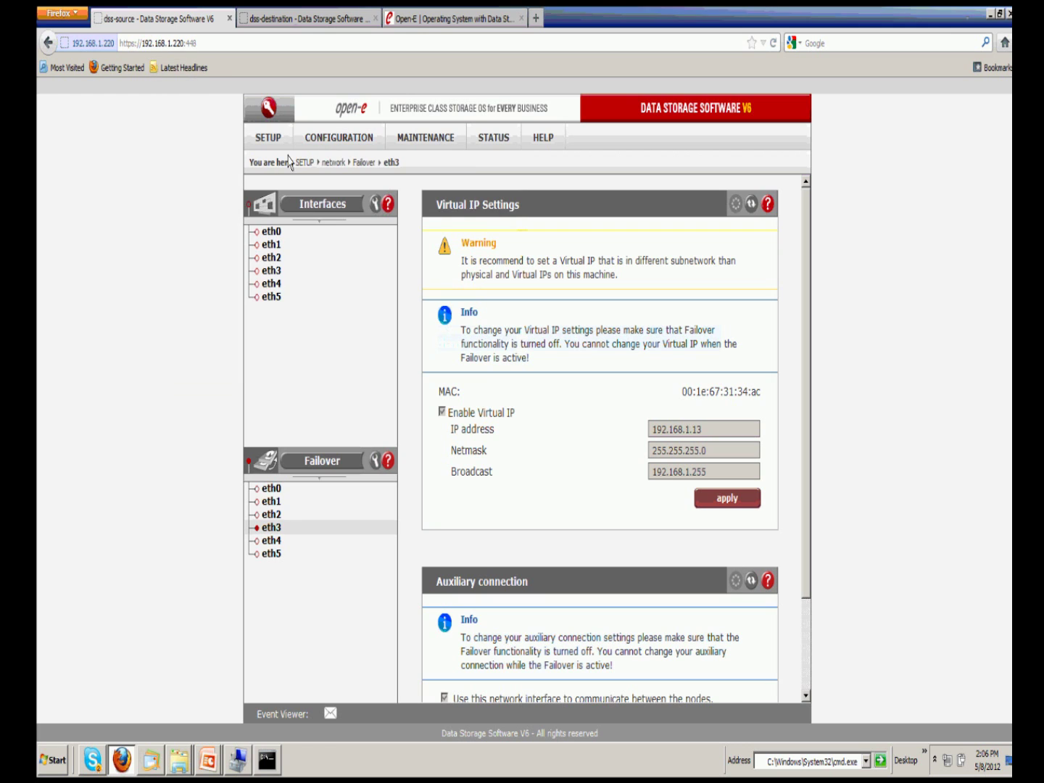
{"action": "left_click", "coordinate": [269, 140]}
{"action": "mouse_move", "coordinate": [290, 168]}
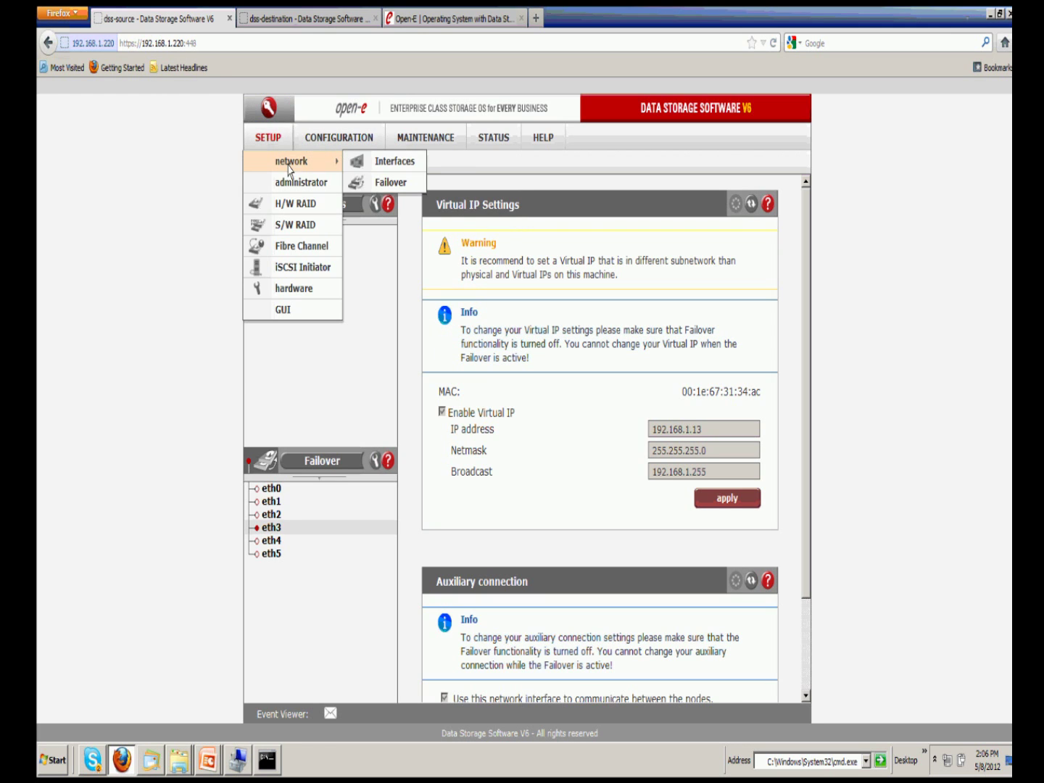
{"action": "left_click", "coordinate": [391, 183]}
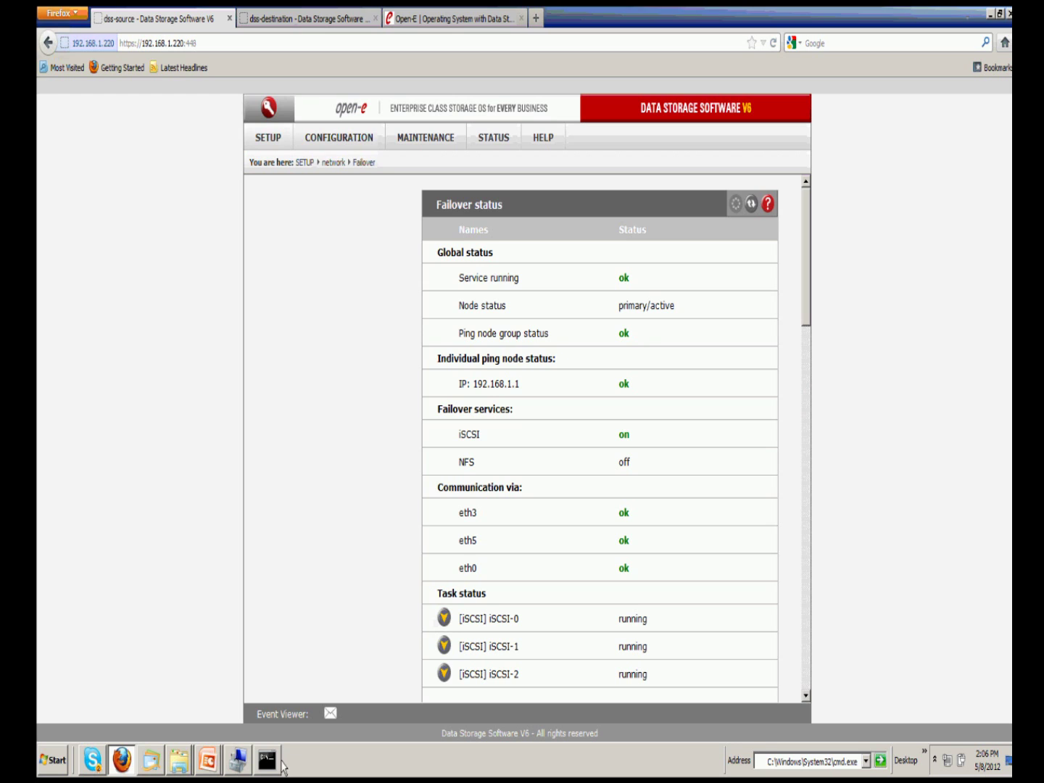
Step: Open a second Command Prompt window, ping the source node at 192.168.1.220, and return to the browser
{"action": "left_click", "coordinate": [778, 766]}
{"action": "key", "text": "Return"}
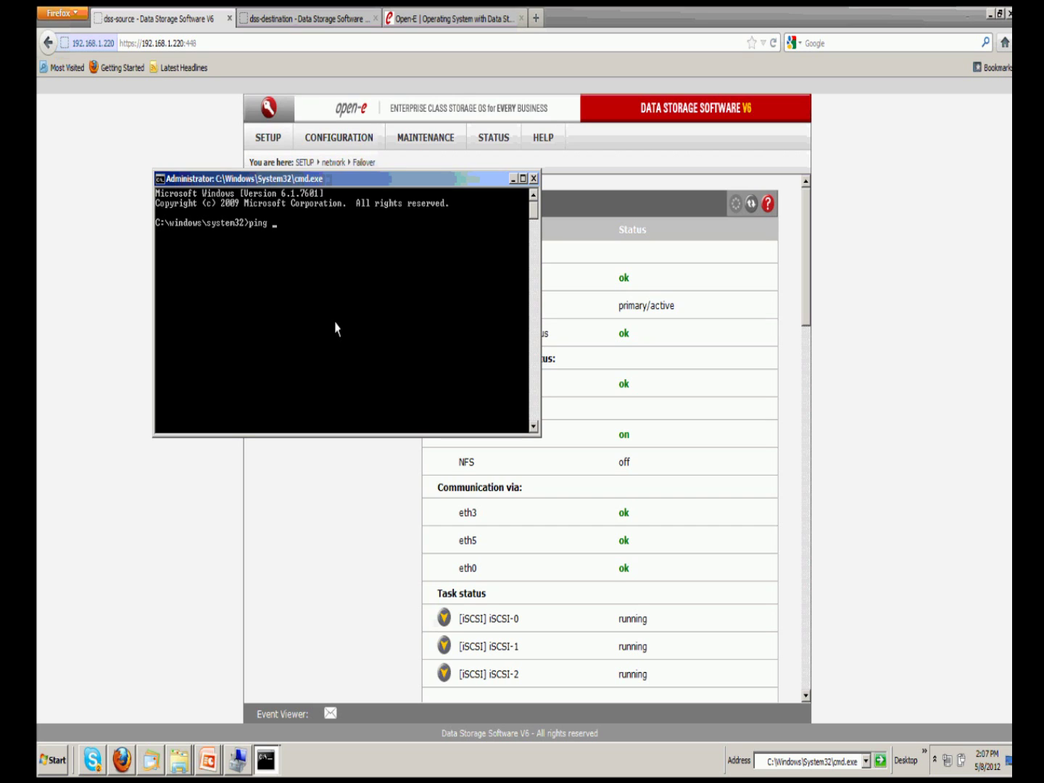
{"action": "type", "text": "ping 192.168.1.220"}
{"action": "key", "text": "Return"}
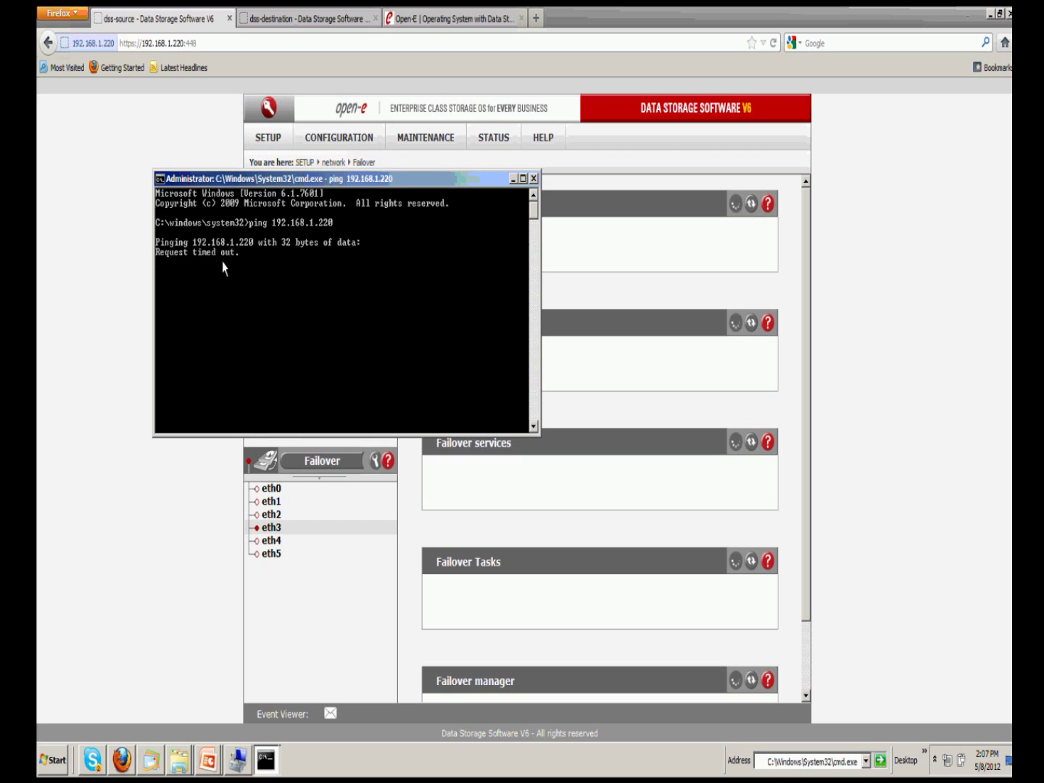
{"action": "left_click", "coordinate": [568, 297]}
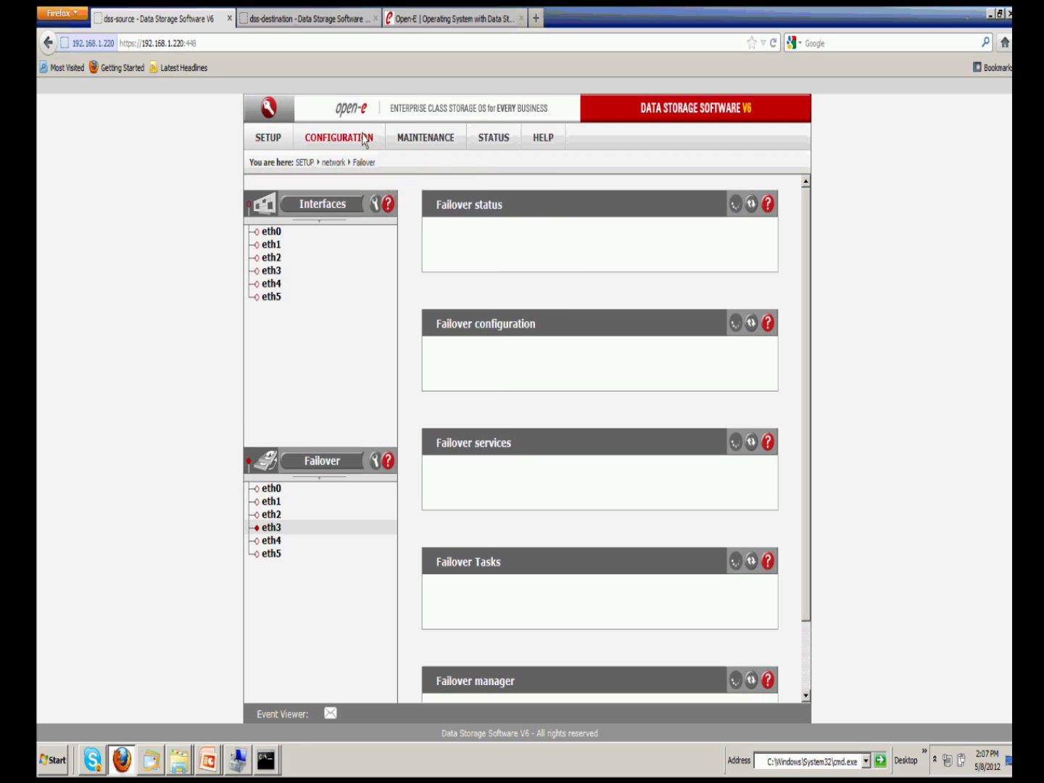
Step: Reload the source node's web interface and try to open its eth2 interface and maintenance connections pages
{"action": "left_click", "coordinate": [203, 43]}
{"action": "key", "text": "Return"}
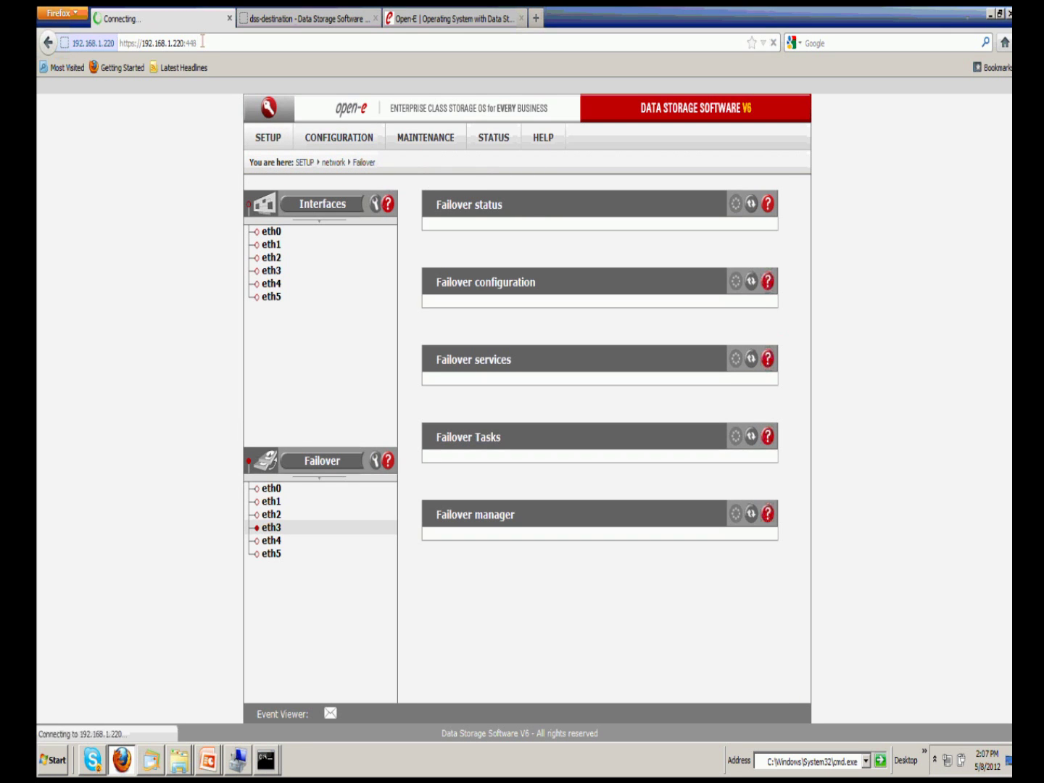
{"action": "left_click", "coordinate": [273, 262]}
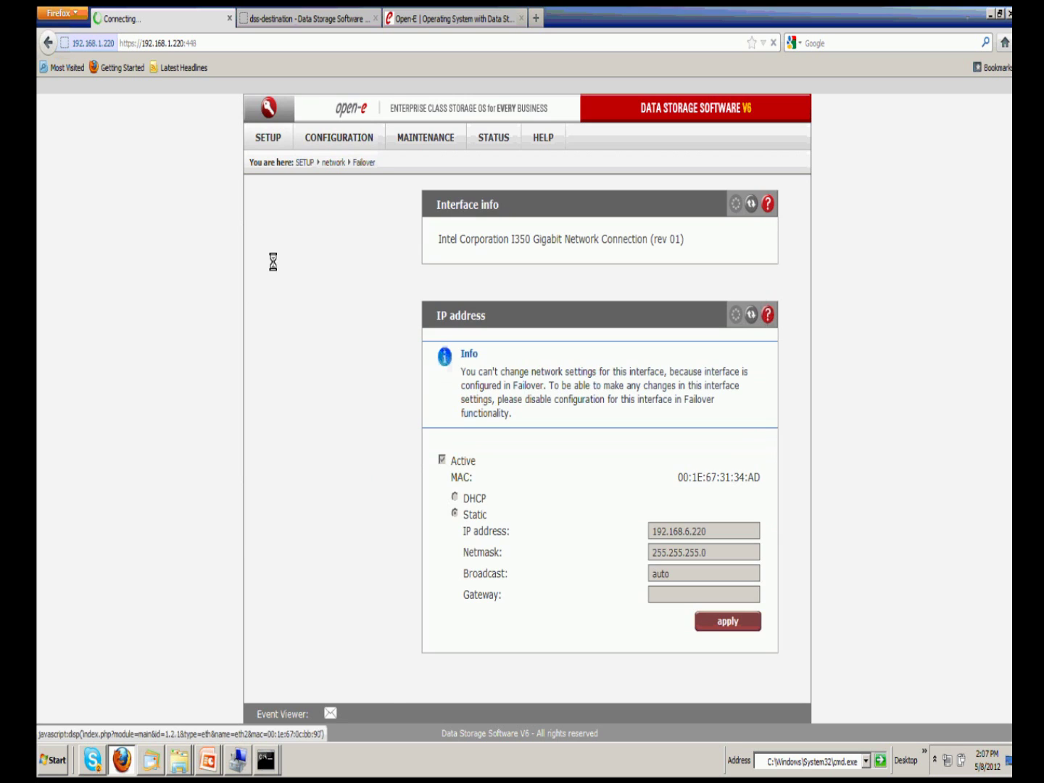
{"action": "mouse_move", "coordinate": [434, 147]}
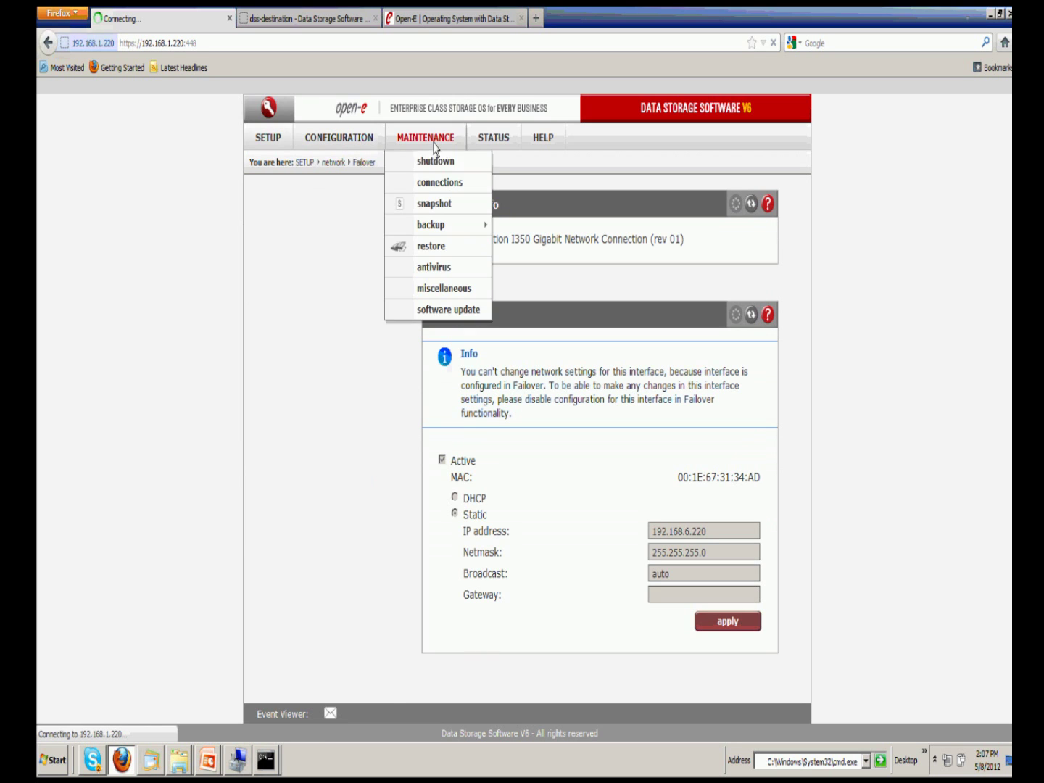
{"action": "left_click", "coordinate": [435, 180]}
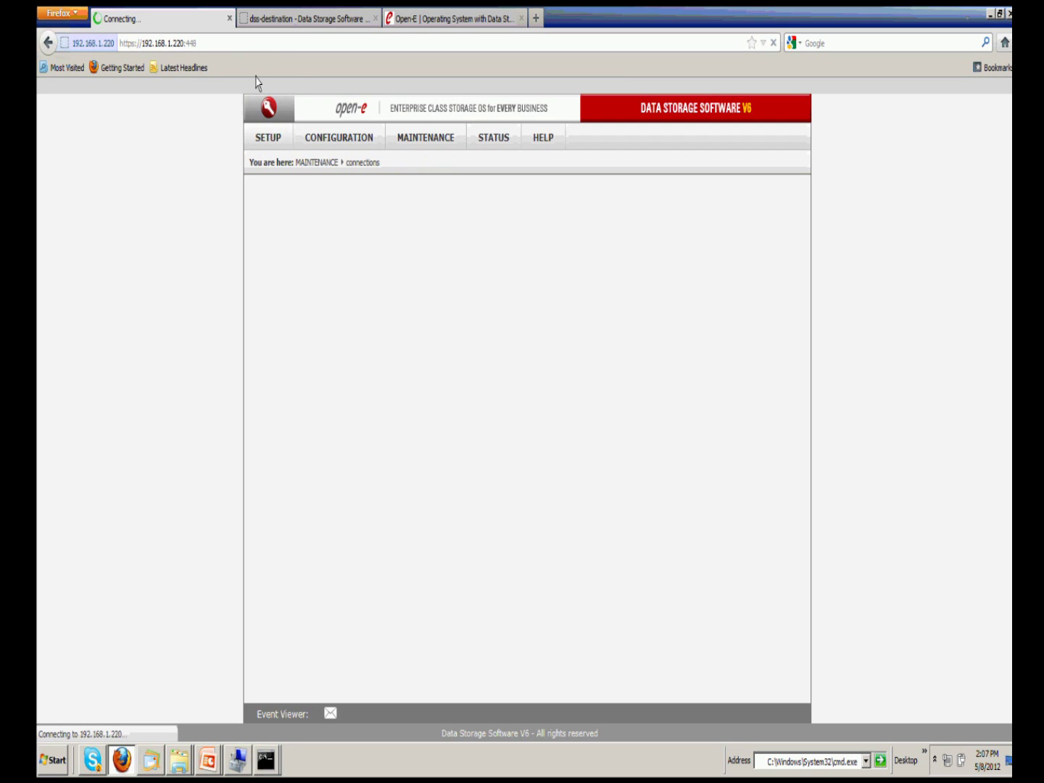
Step: Bring up the Command Prompt window running the continuous ping of 192.168.1.13 to check its replies, then return to the browser
{"action": "mouse_move", "coordinate": [278, 773]}
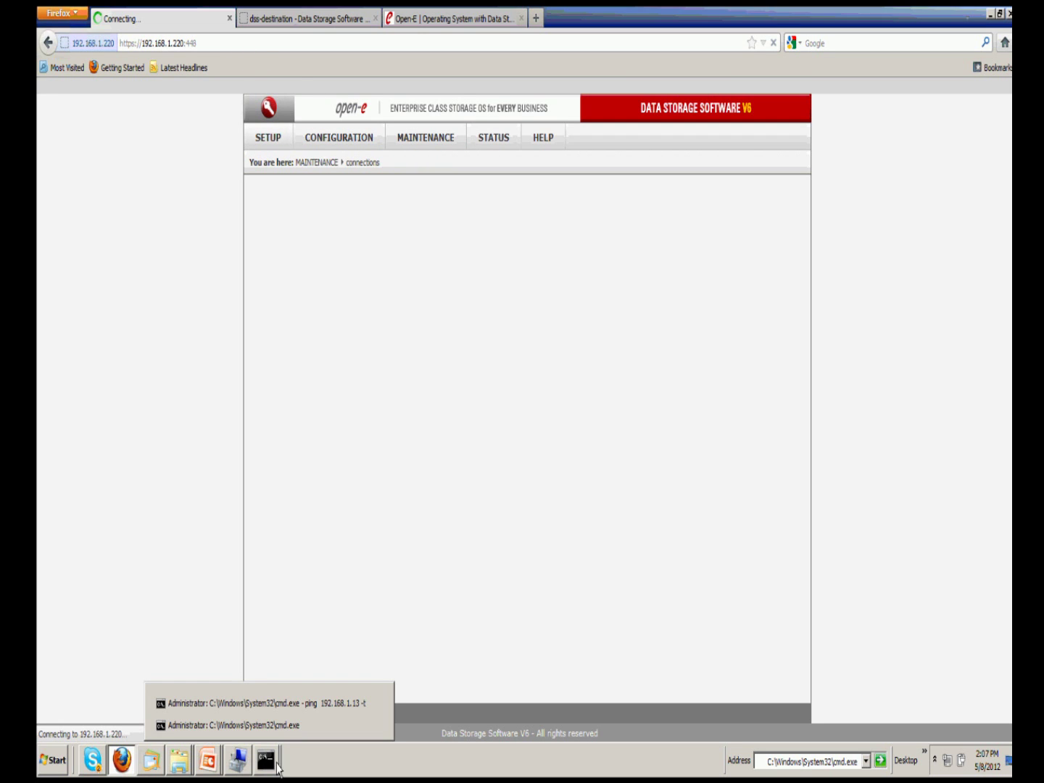
{"action": "left_click", "coordinate": [285, 703]}
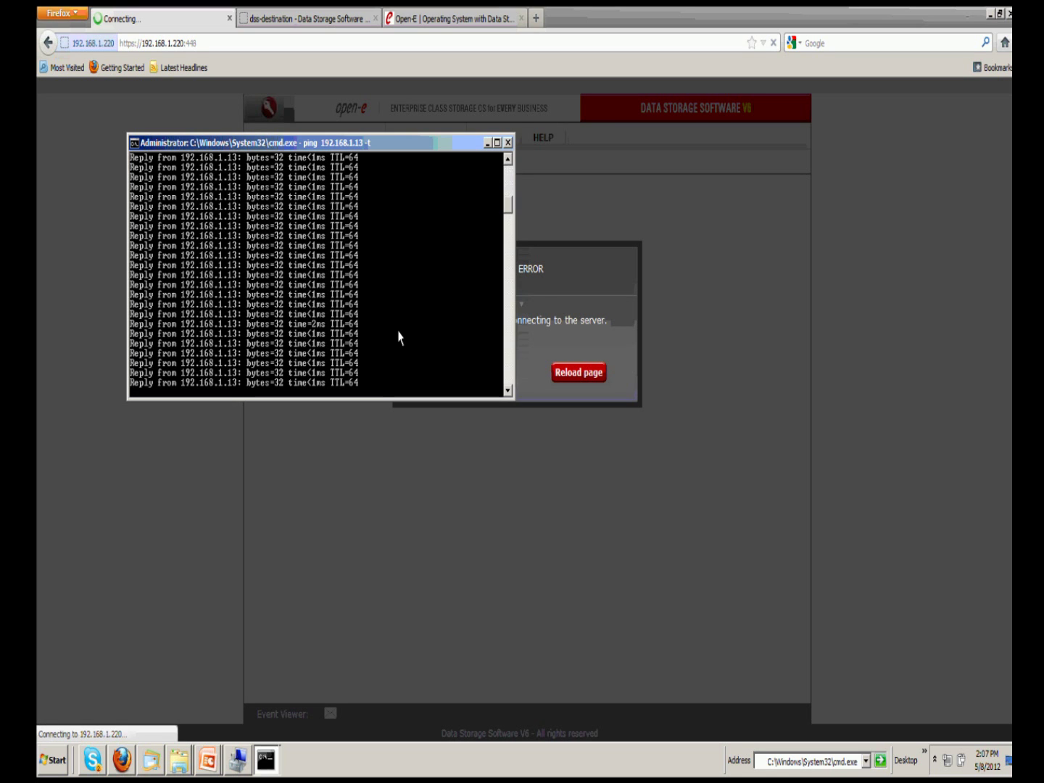
{"action": "left_click", "coordinate": [541, 298]}
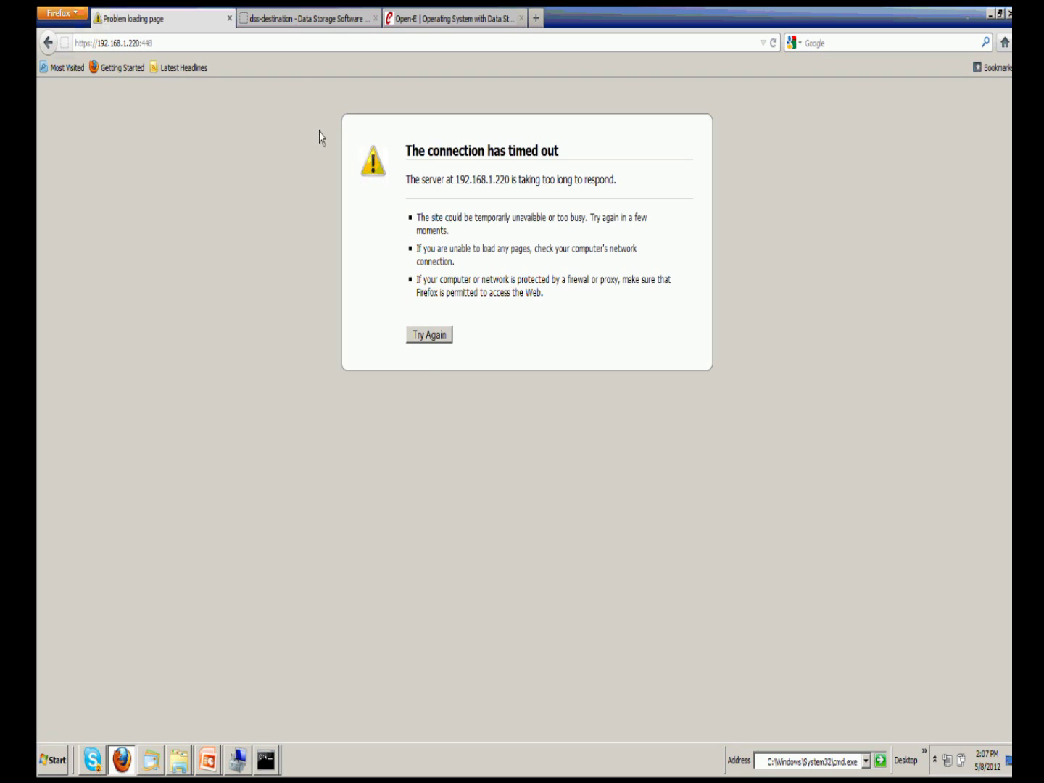
Step: On the destination node's page, dismiss the system events notice, open the Event Viewer, and view the eth5 link event's details
{"action": "left_click", "coordinate": [295, 31]}
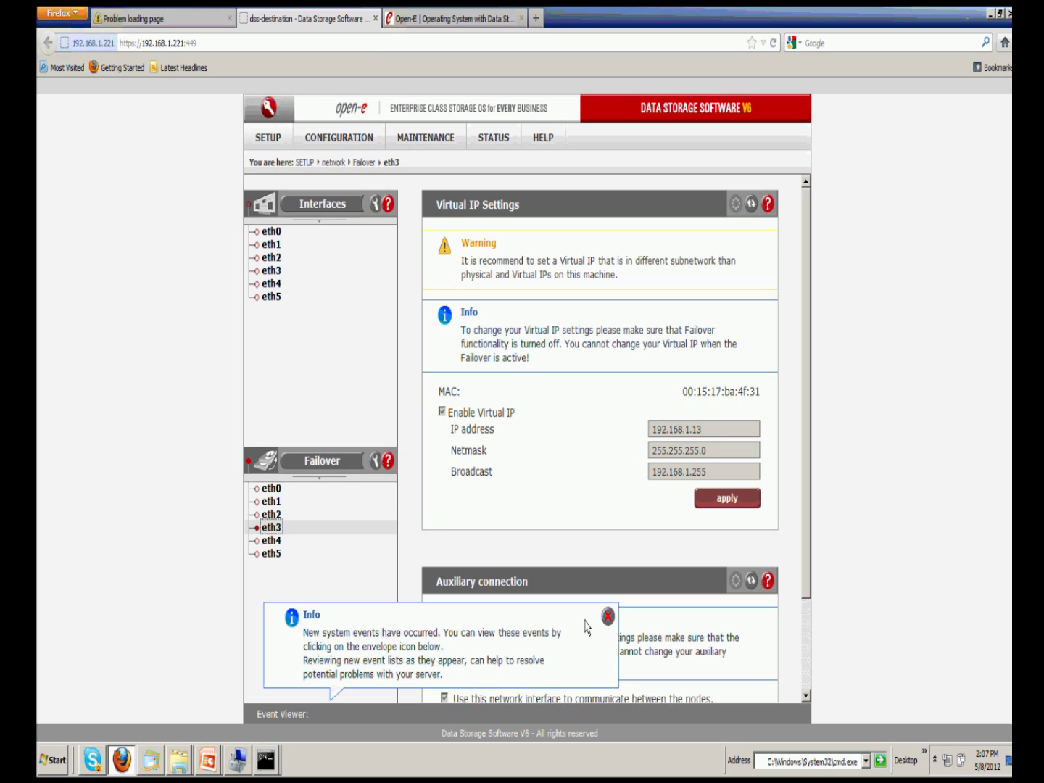
{"action": "left_click", "coordinate": [612, 622]}
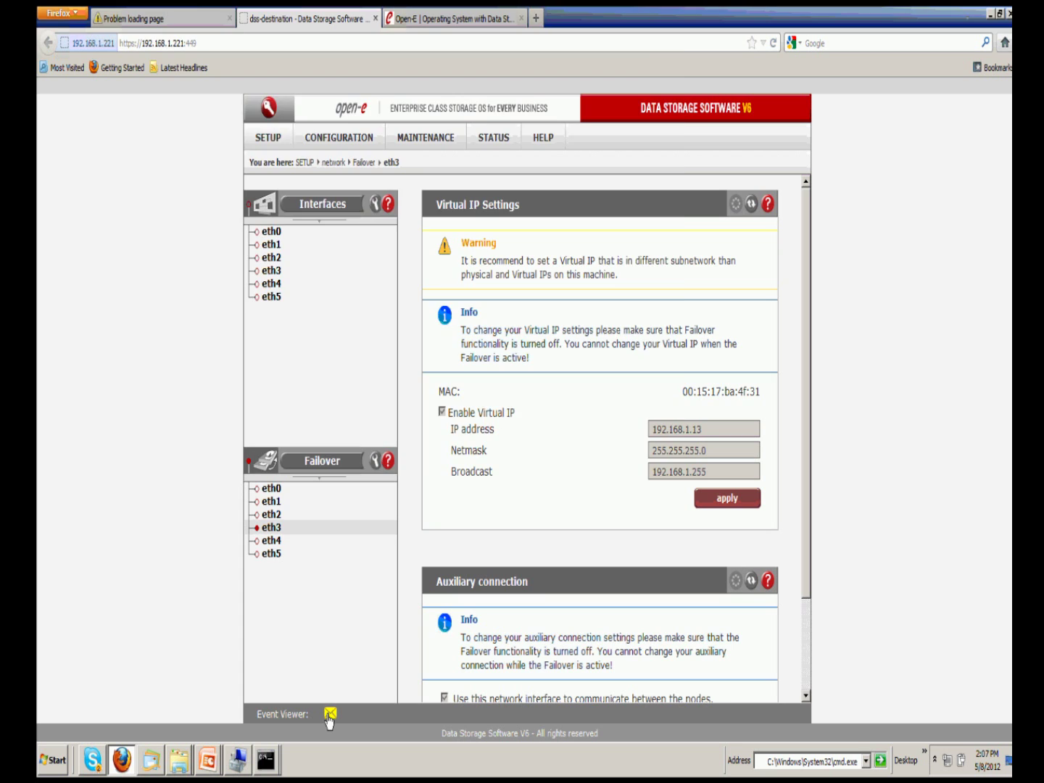
{"action": "left_click", "coordinate": [330, 713]}
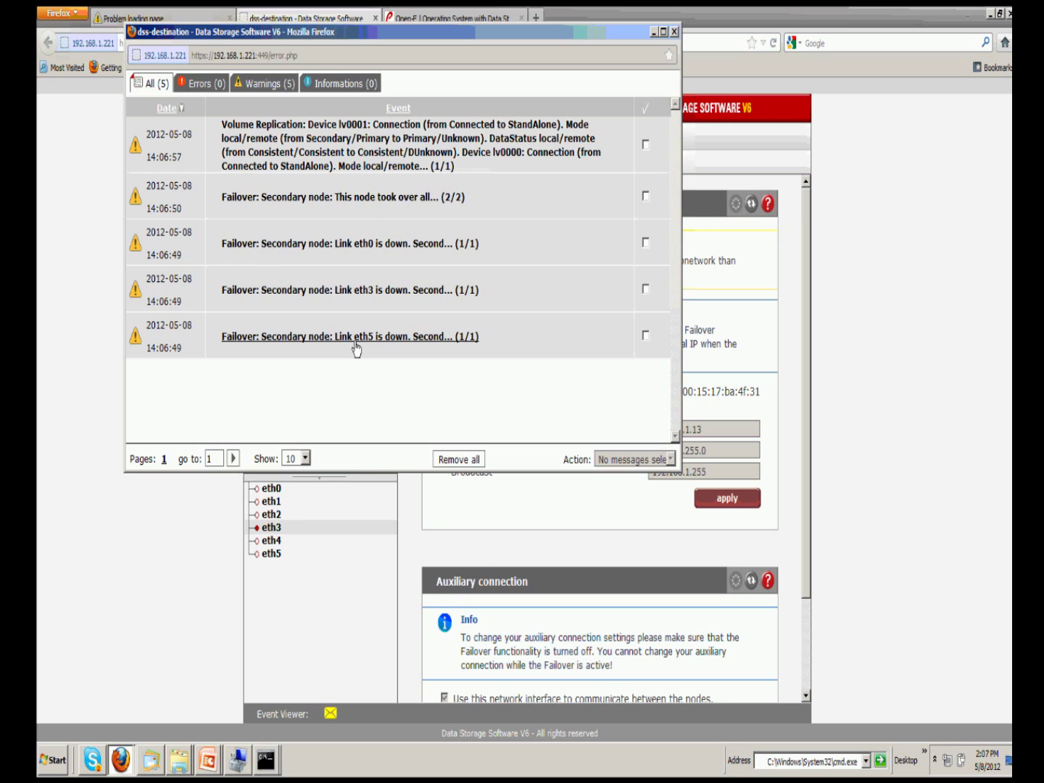
{"action": "left_click", "coordinate": [378, 347]}
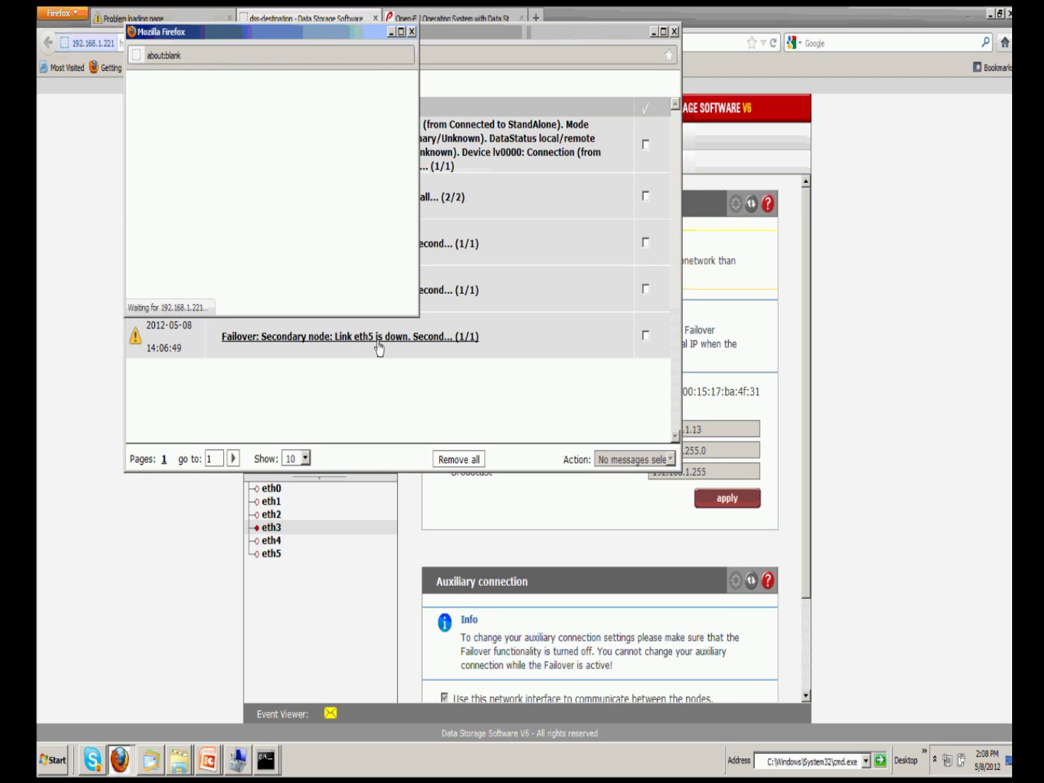
{"action": "left_click", "coordinate": [411, 30]}
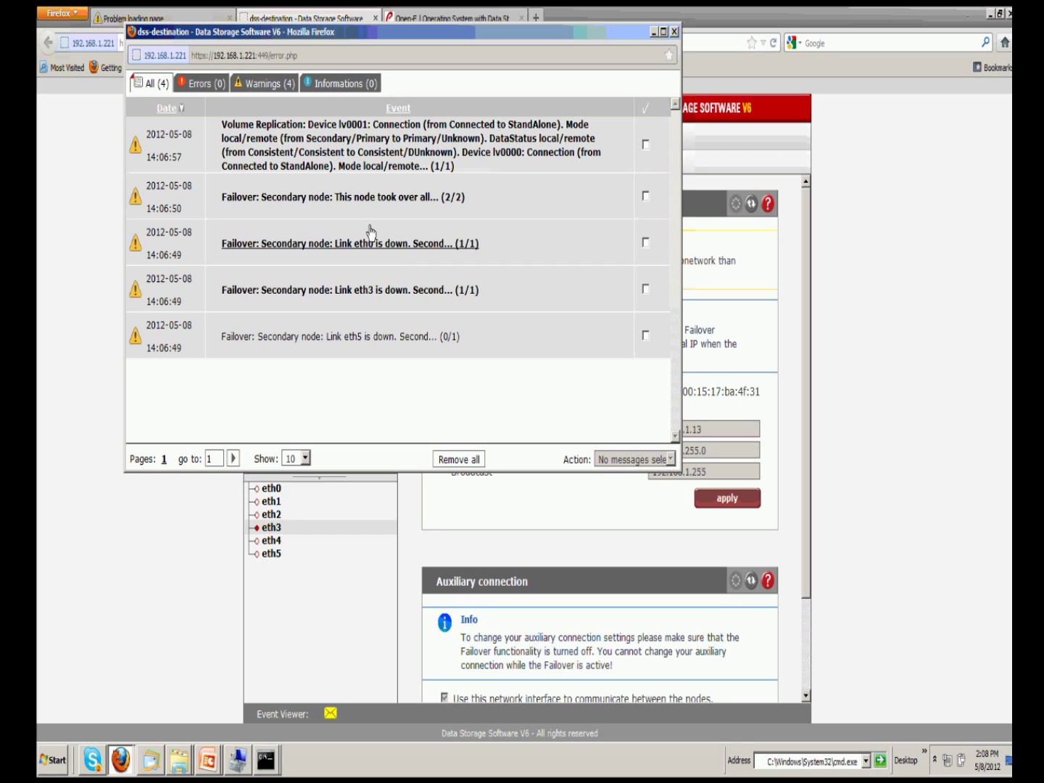
Step: Open the Volume Replication event, enlarge its text and window to read the connection and mode changes, and close the event windows
{"action": "left_click", "coordinate": [375, 166]}
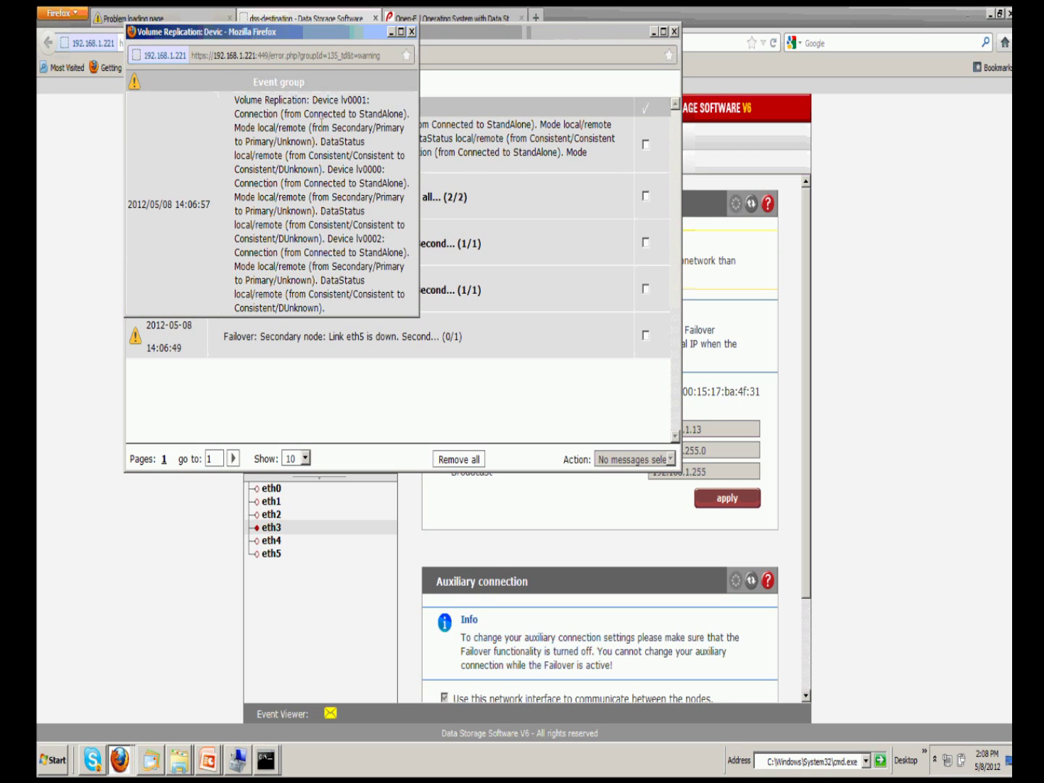
{"action": "left_click_drag", "start_coordinate": [312, 101], "coordinate": [369, 100]}
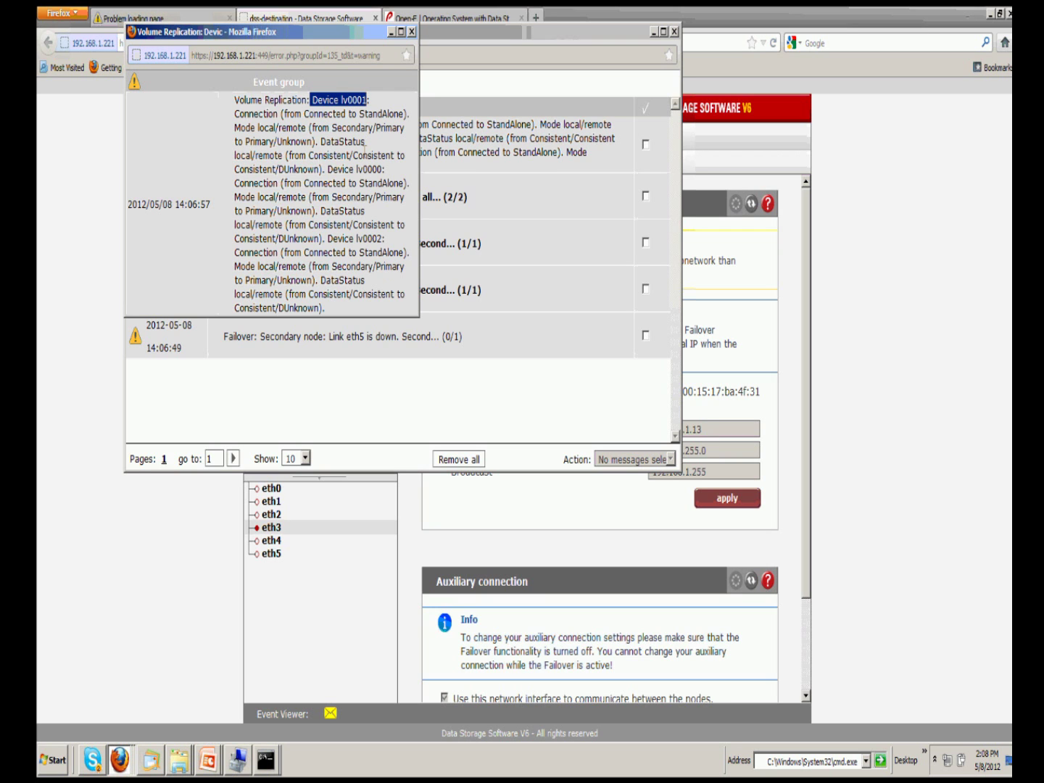
{"action": "key", "text": "ctrl+plus"}
{"action": "key", "text": "ctrl+plus"}
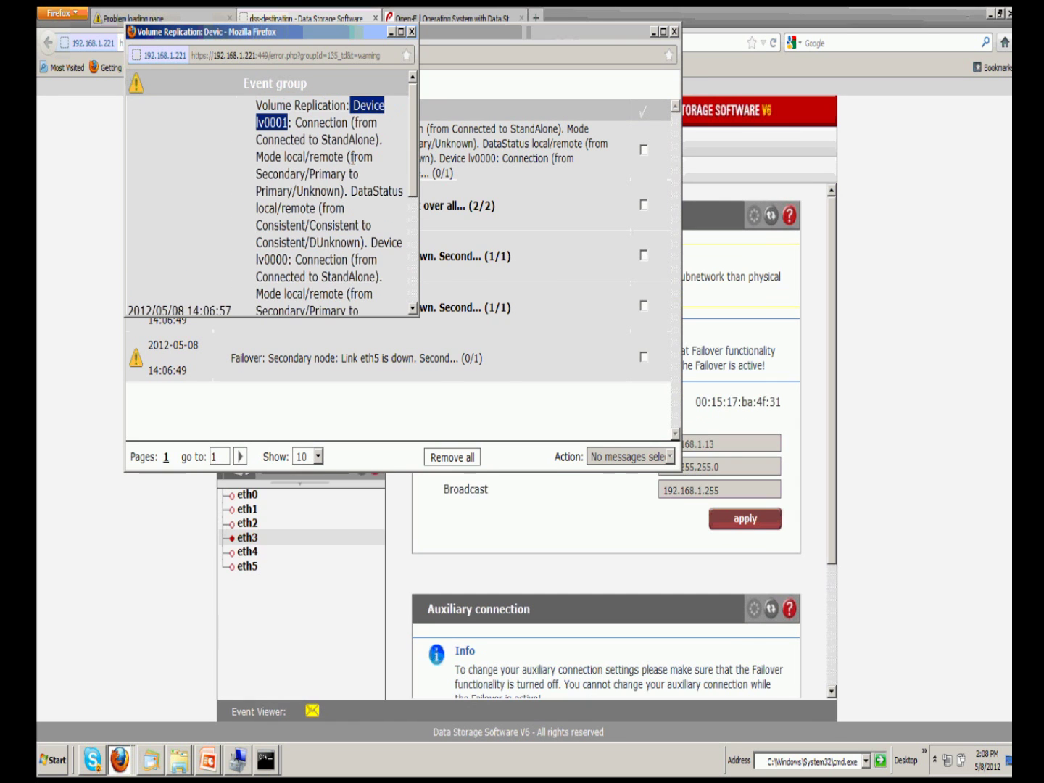
{"action": "left_click_drag", "start_coordinate": [418, 316], "coordinate": [575, 440]}
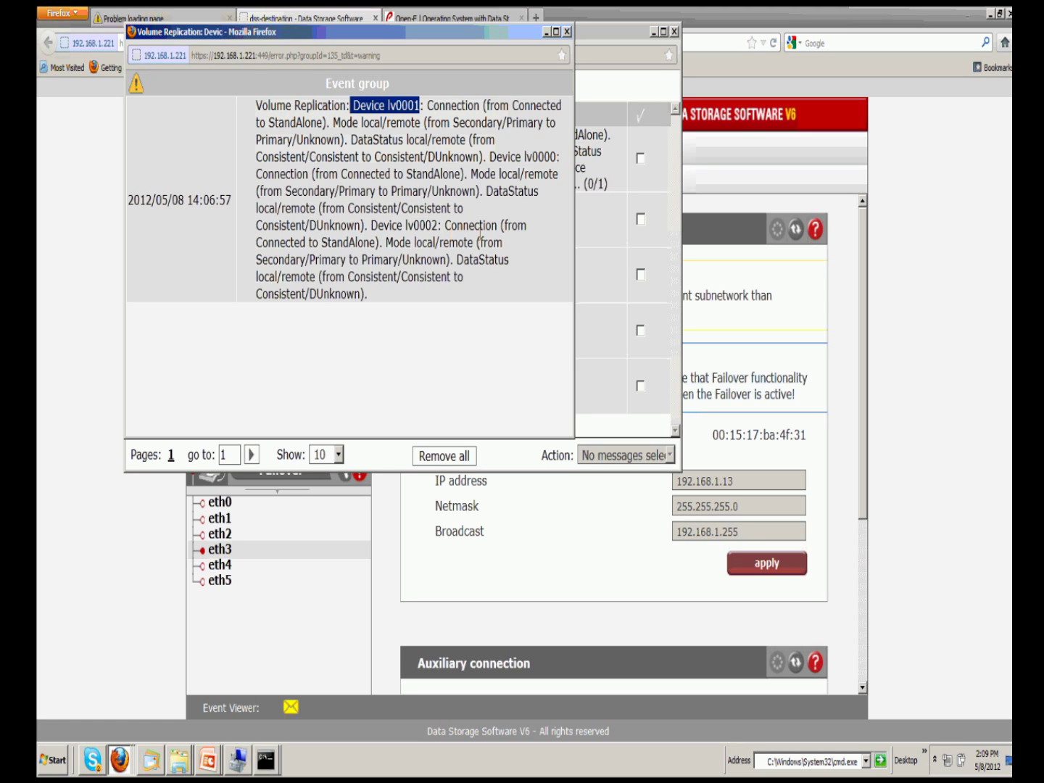
{"action": "left_click_drag", "start_coordinate": [500, 225], "coordinate": [458, 246]}
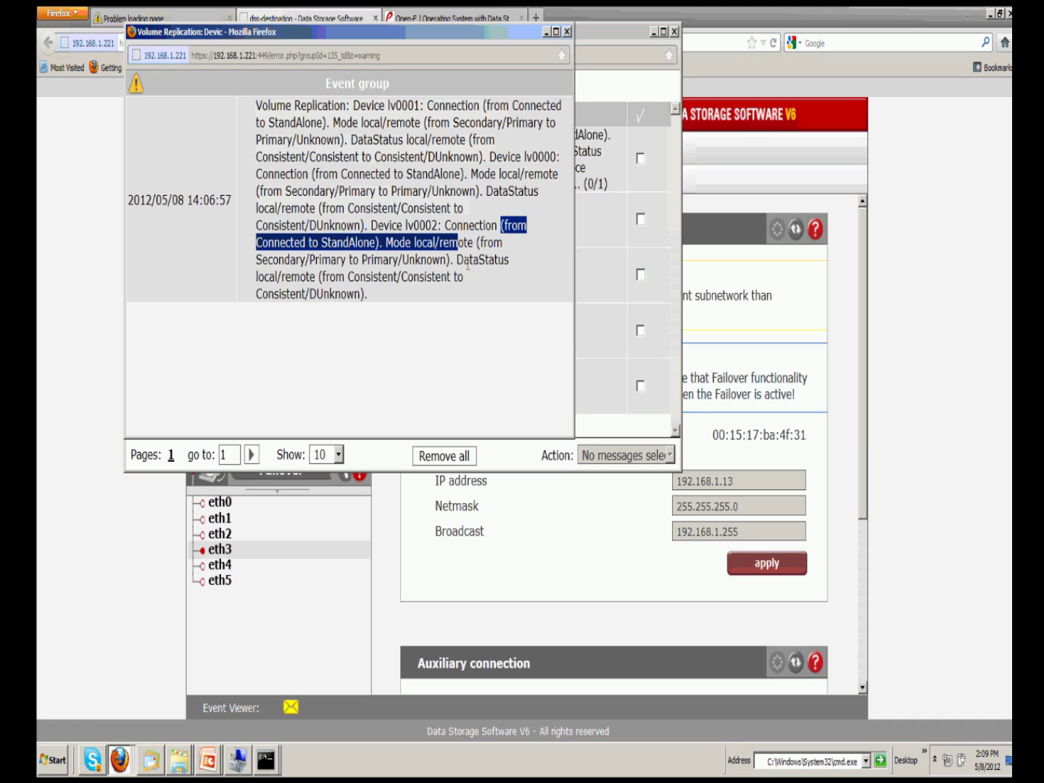
{"action": "left_click_drag", "start_coordinate": [367, 260], "coordinate": [446, 260]}
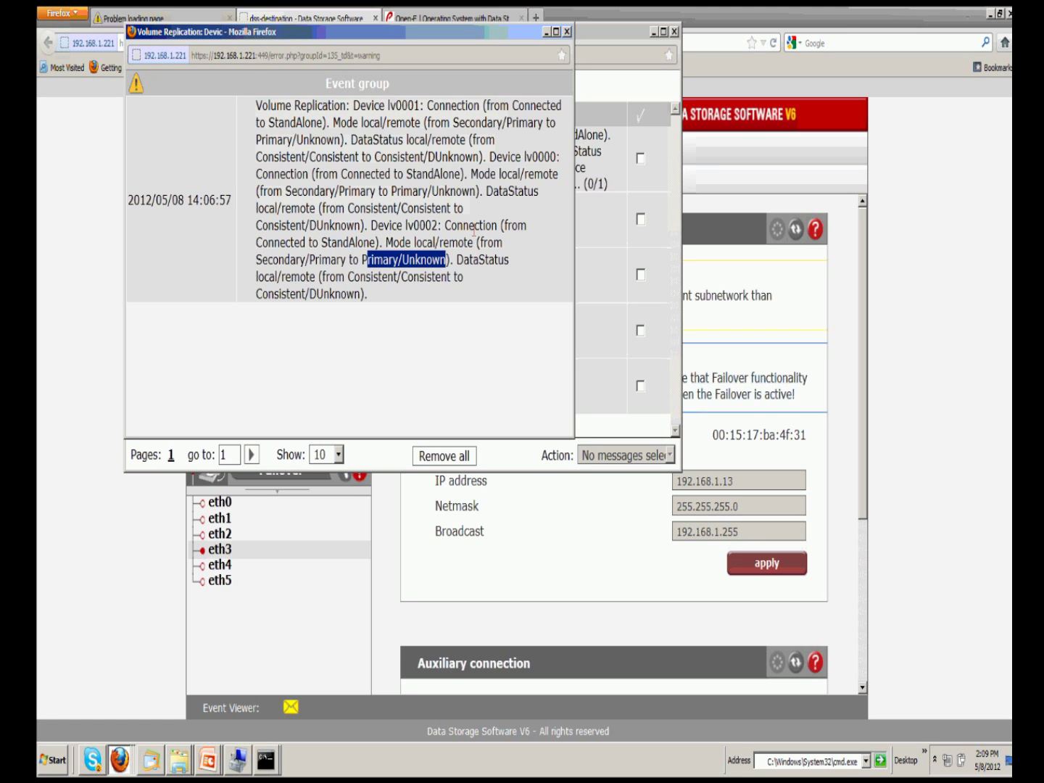
{"action": "left_click", "coordinate": [567, 32]}
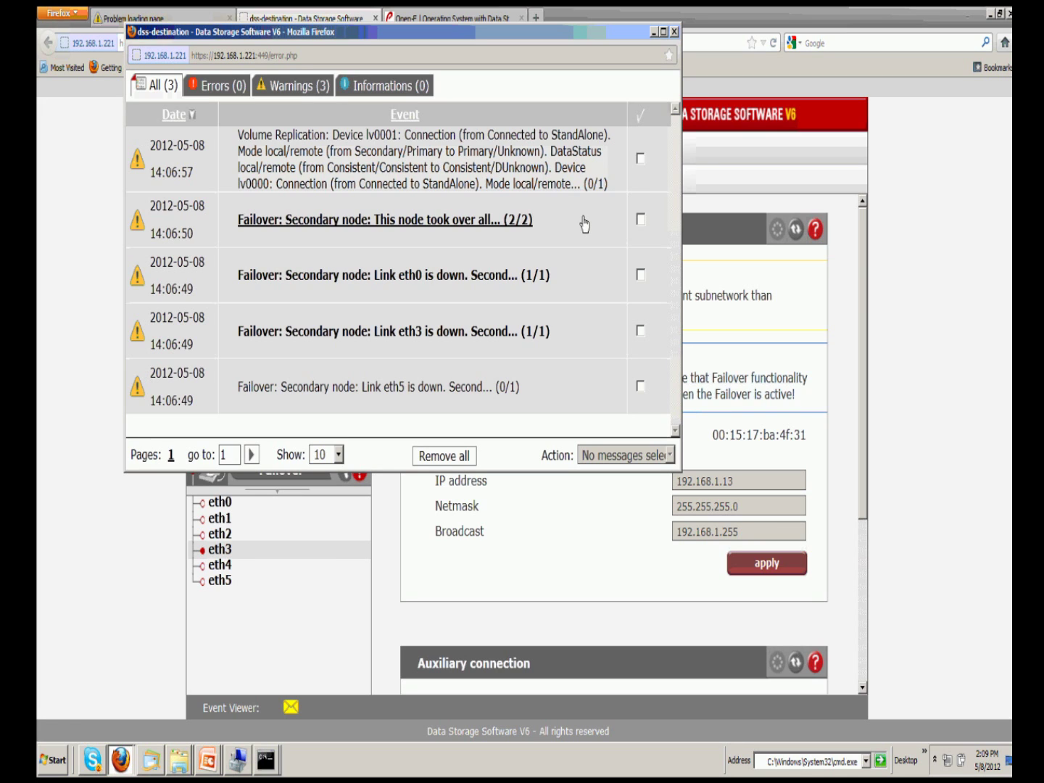
{"action": "left_click", "coordinate": [675, 33]}
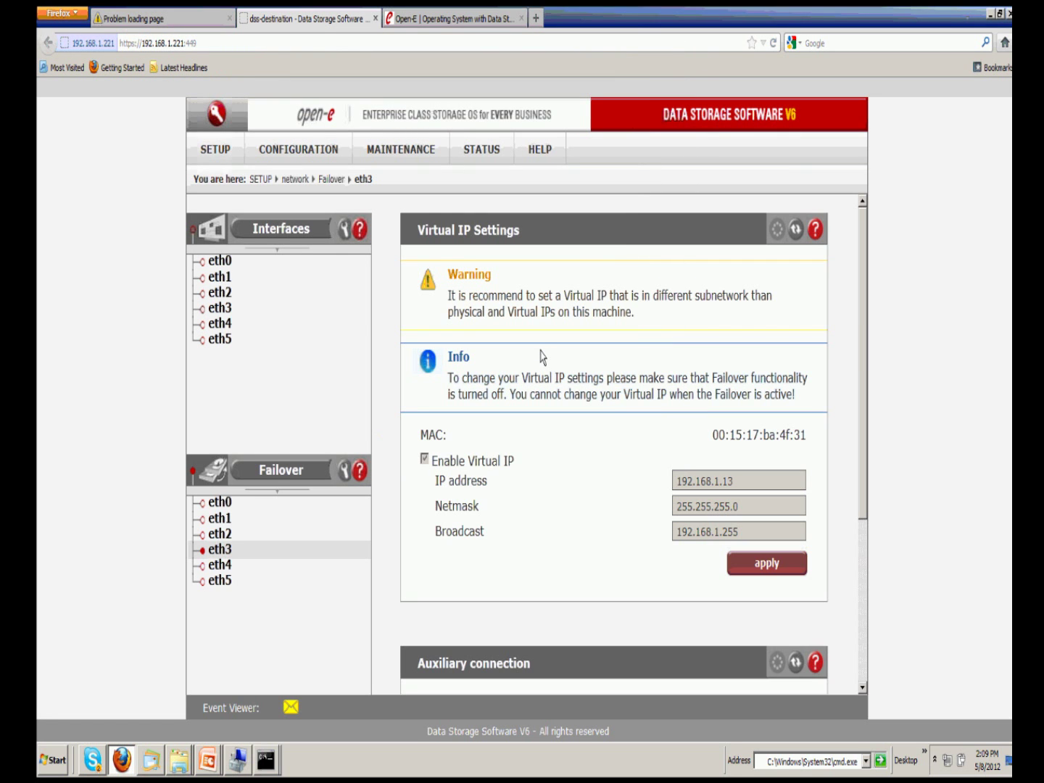
Step: Open the destination node's Failover status page and examine its service running and node status entries
{"action": "key", "text": "ctrl+minus"}
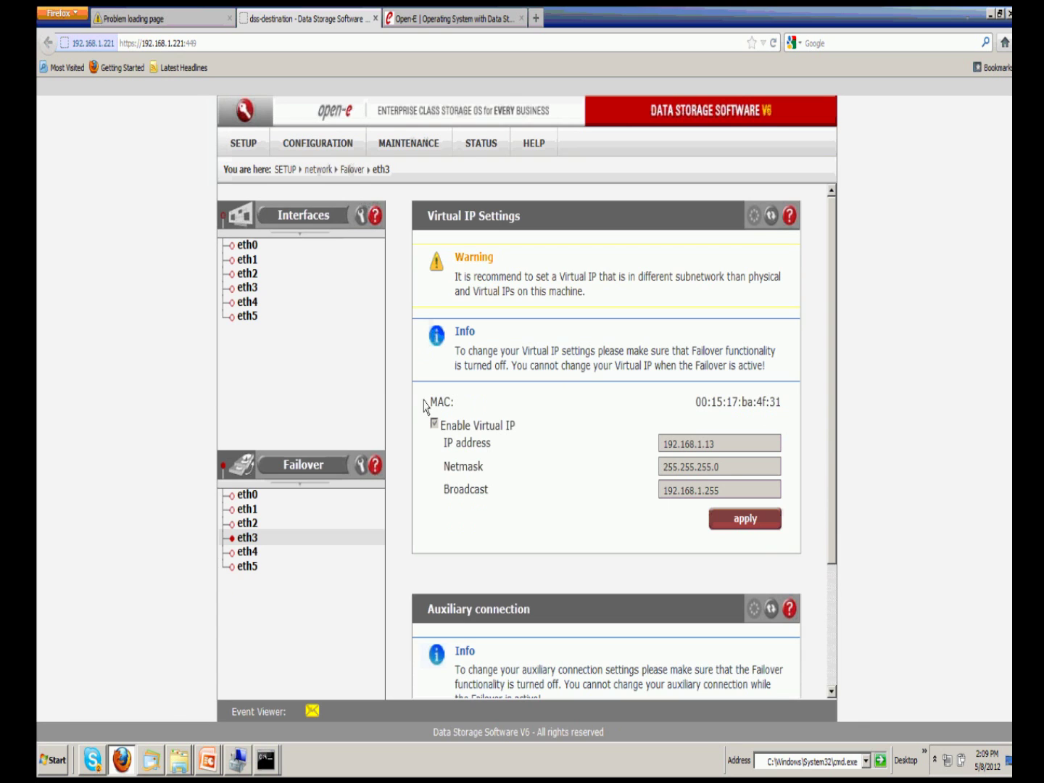
{"action": "left_click", "coordinate": [329, 475]}
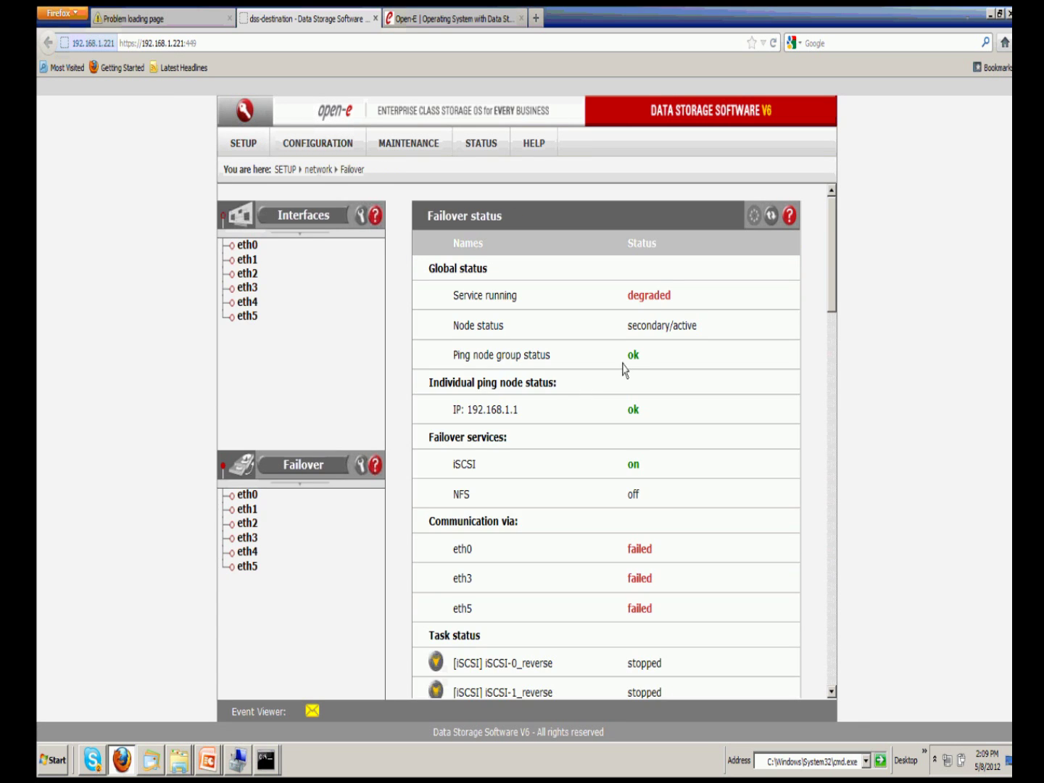
{"action": "double_click", "coordinate": [678, 328]}
{"action": "left_click_drag", "start_coordinate": [682, 300], "coordinate": [662, 297]}
{"action": "left_click", "coordinate": [630, 300]}
Step: Review and close the 192.168.1.220 ping window, then check the continuous ping of 192.168.1.13 and minimize it
{"action": "left_click", "coordinate": [265, 757]}
{"action": "left_click", "coordinate": [341, 725]}
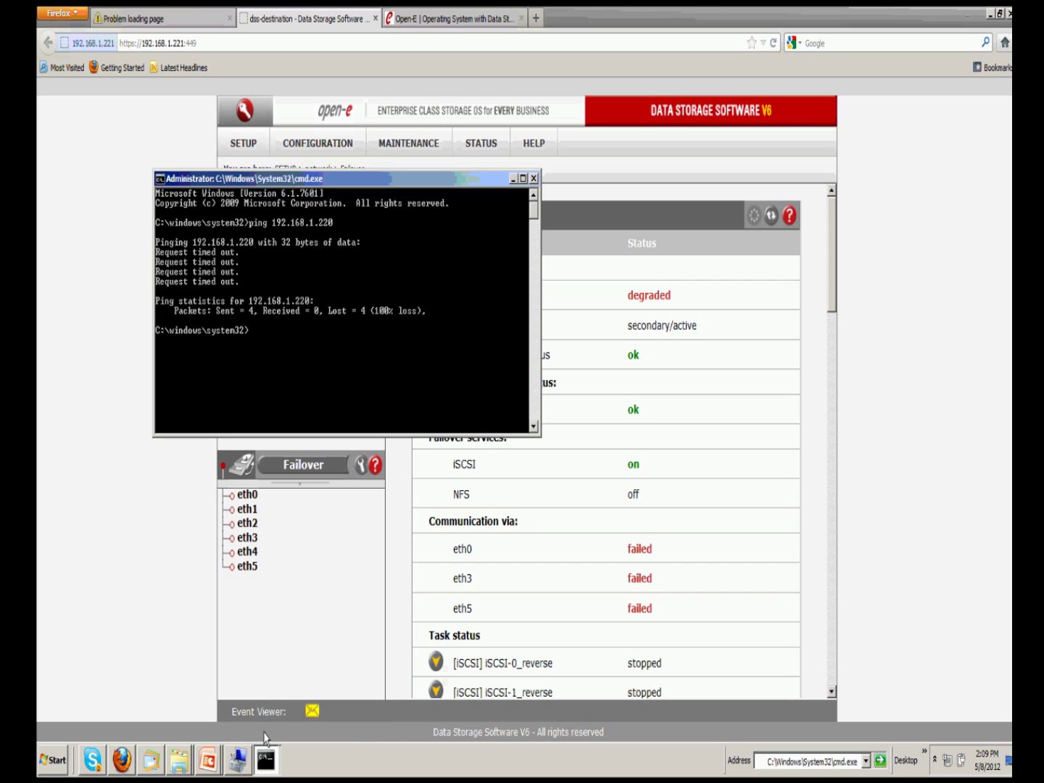
{"action": "left_click", "coordinate": [533, 179]}
{"action": "left_click", "coordinate": [276, 761]}
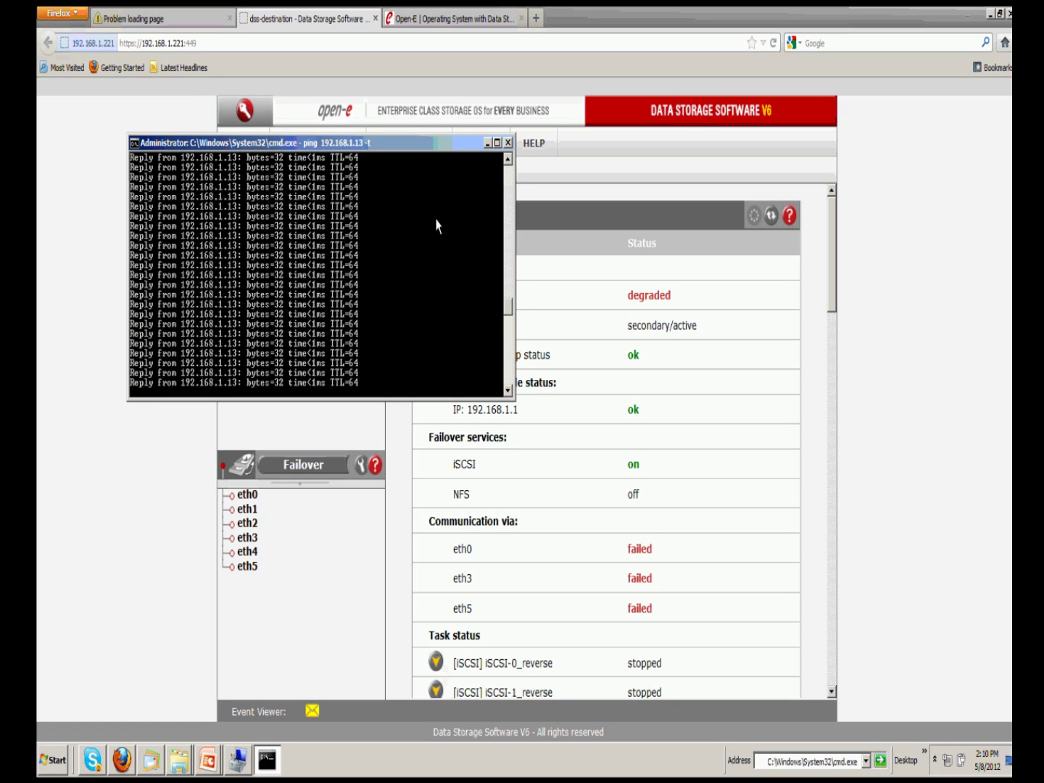
{"action": "left_click", "coordinate": [487, 145]}
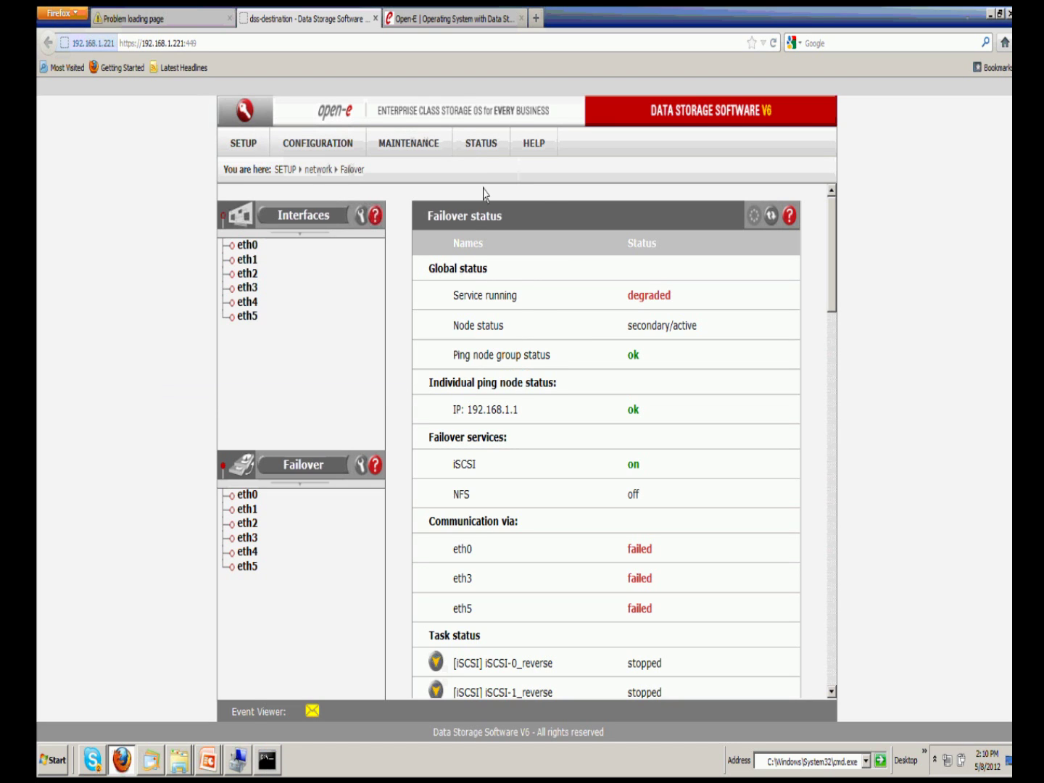
Step: Show the iSCSI DSS V6 Target (F:) drive and copy both tuning options files from the Tunning folder
{"action": "mouse_move", "coordinate": [179, 769]}
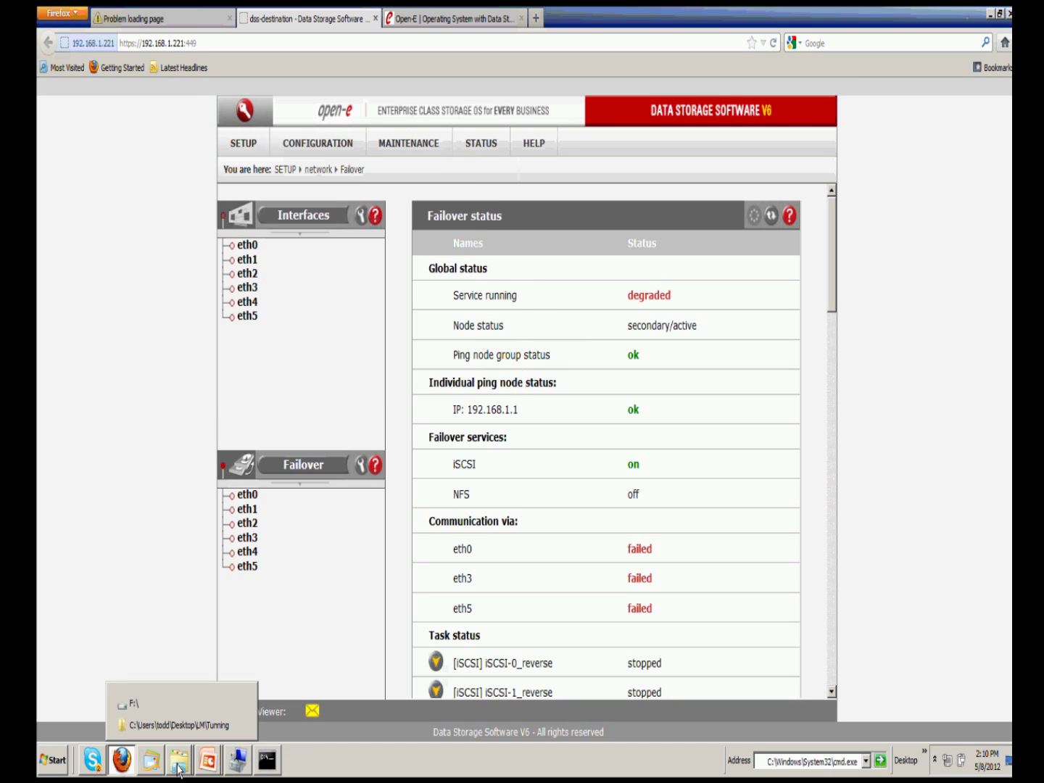
{"action": "left_click", "coordinate": [176, 702]}
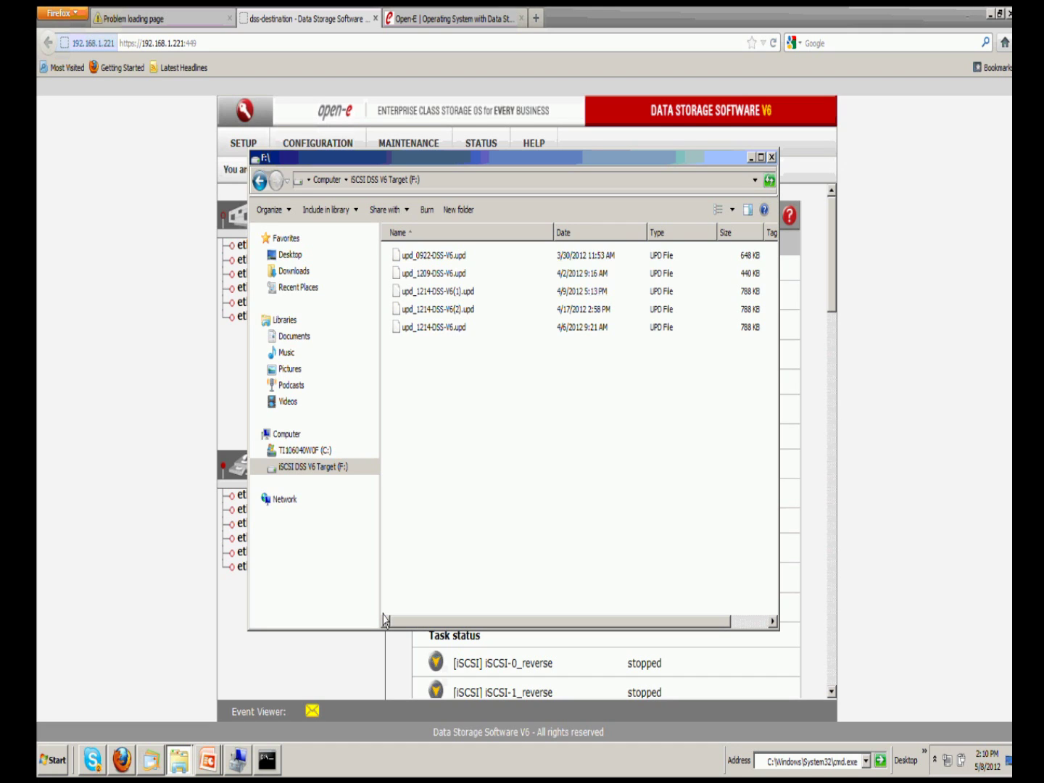
{"action": "left_click", "coordinate": [179, 760]}
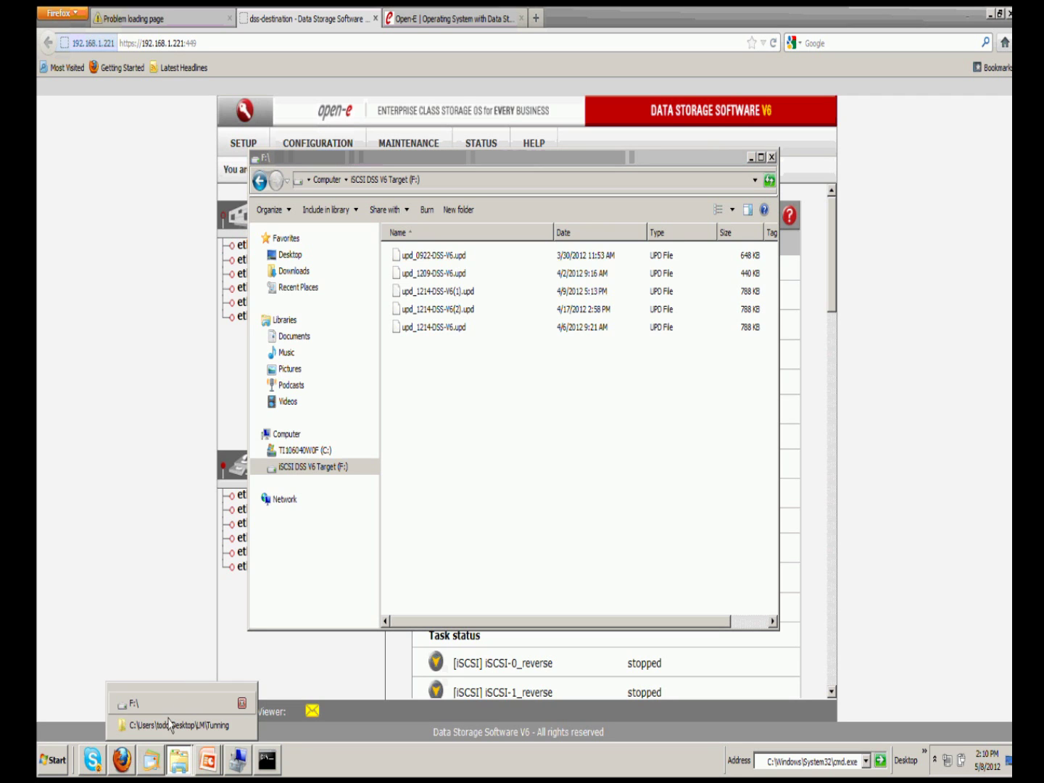
{"action": "left_click", "coordinate": [168, 724]}
{"action": "left_click_drag", "start_coordinate": [559, 438], "coordinate": [564, 333]}
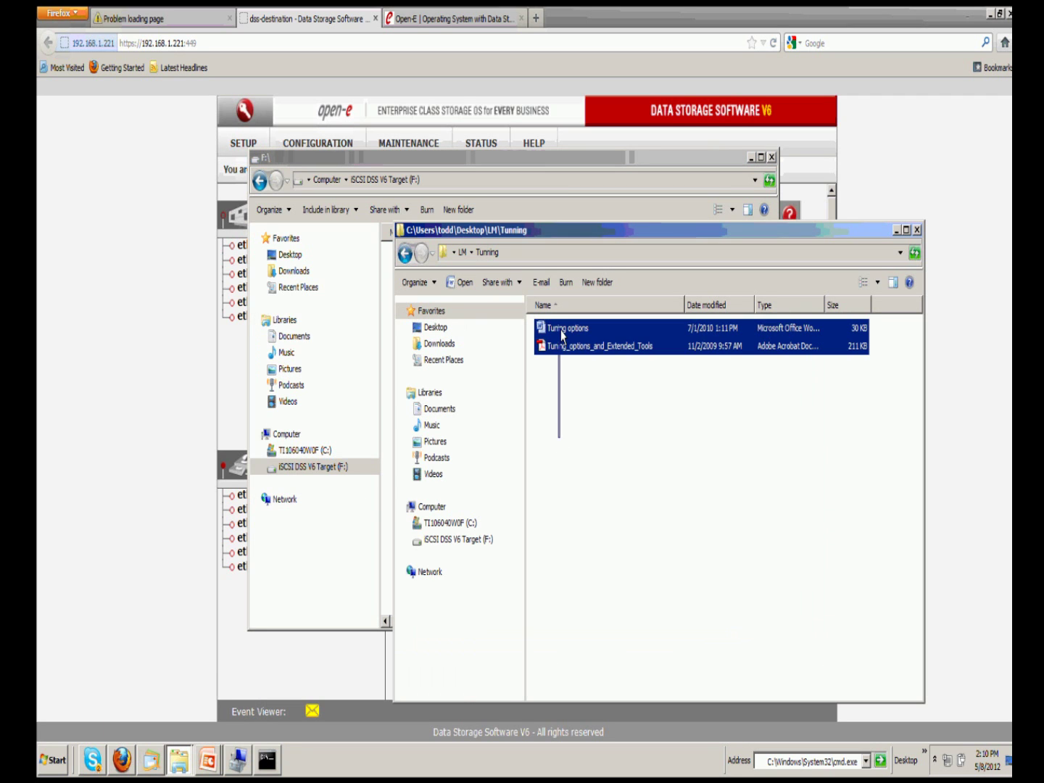
{"action": "right_click", "coordinate": [562, 332]}
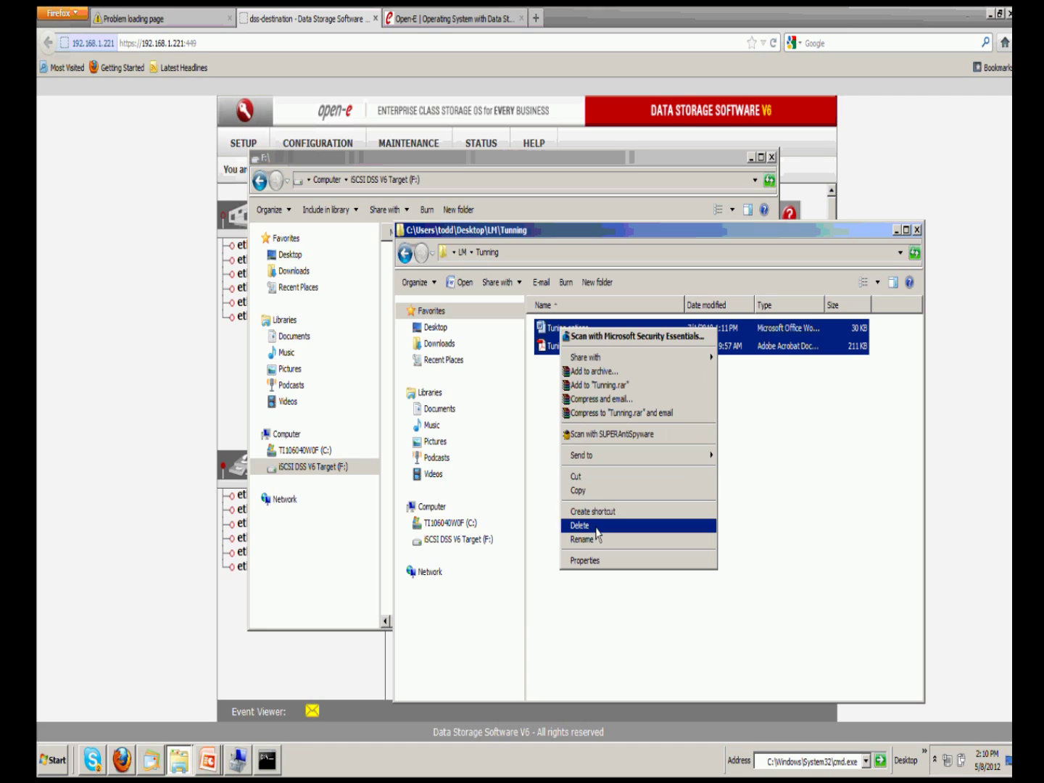
{"action": "left_click", "coordinate": [597, 493]}
Step: Paste the two copied files into the iSCSI DSS V6 Target (F:) drive, close the Tunning folder and minimize the drive window
{"action": "left_click_drag", "start_coordinate": [682, 235], "coordinate": [478, 228]}
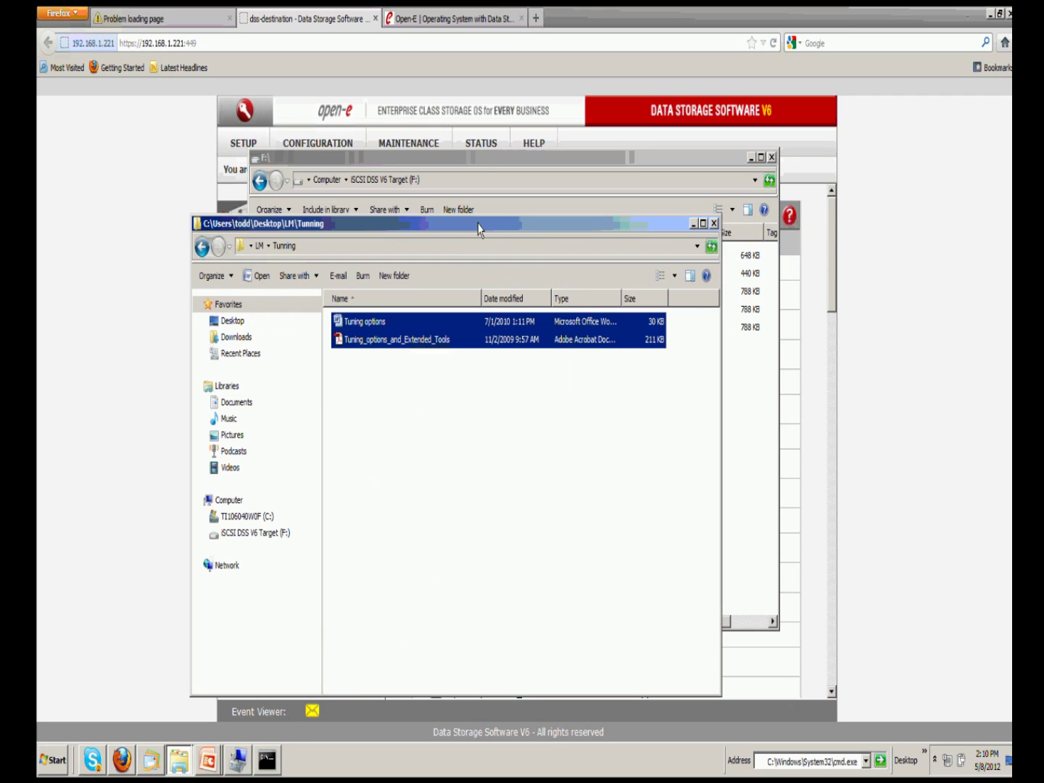
{"action": "left_click", "coordinate": [738, 382]}
{"action": "right_click", "coordinate": [464, 427]}
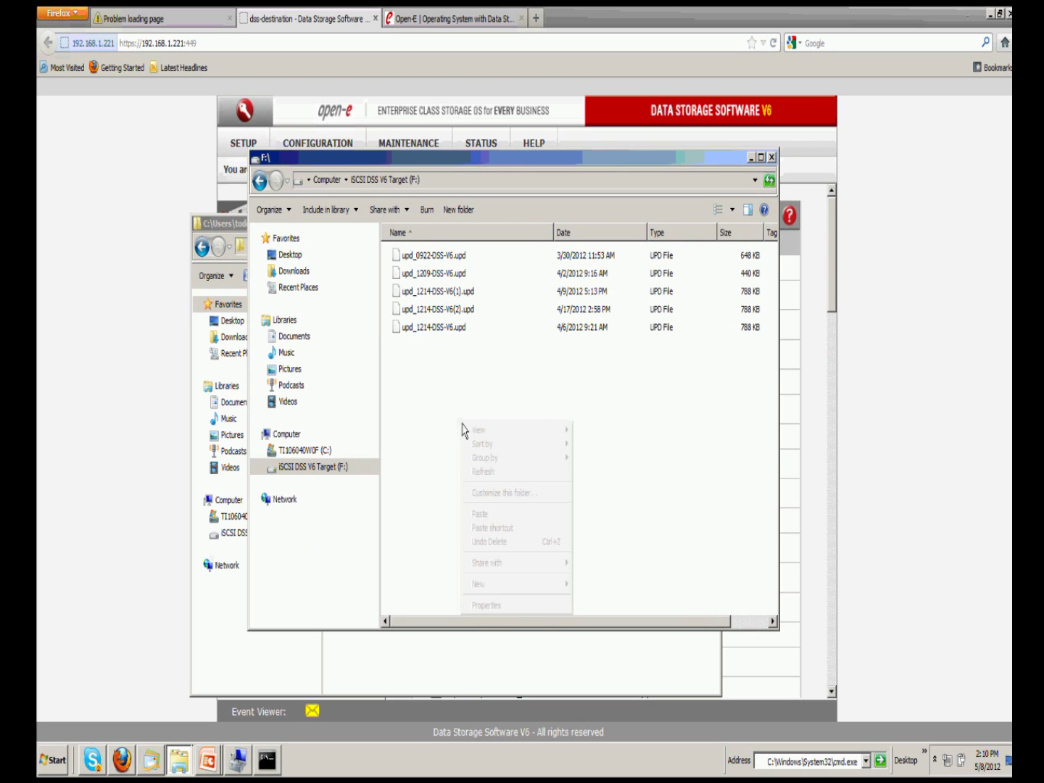
{"action": "left_click", "coordinate": [490, 514]}
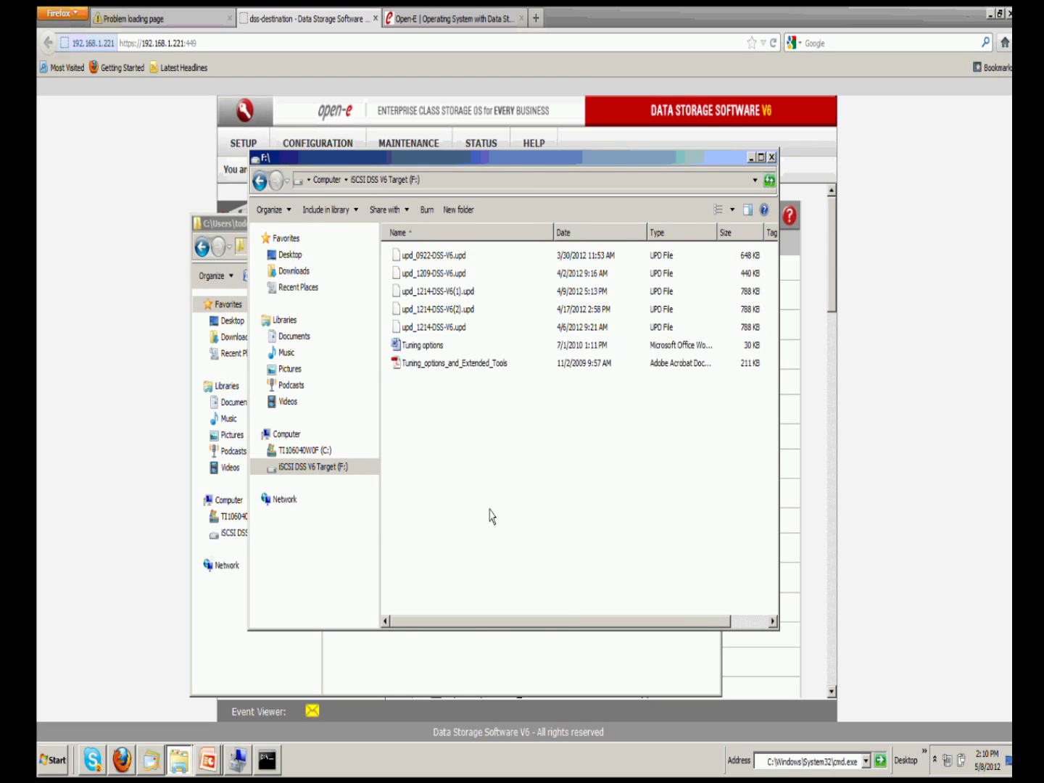
{"action": "left_click", "coordinate": [408, 672]}
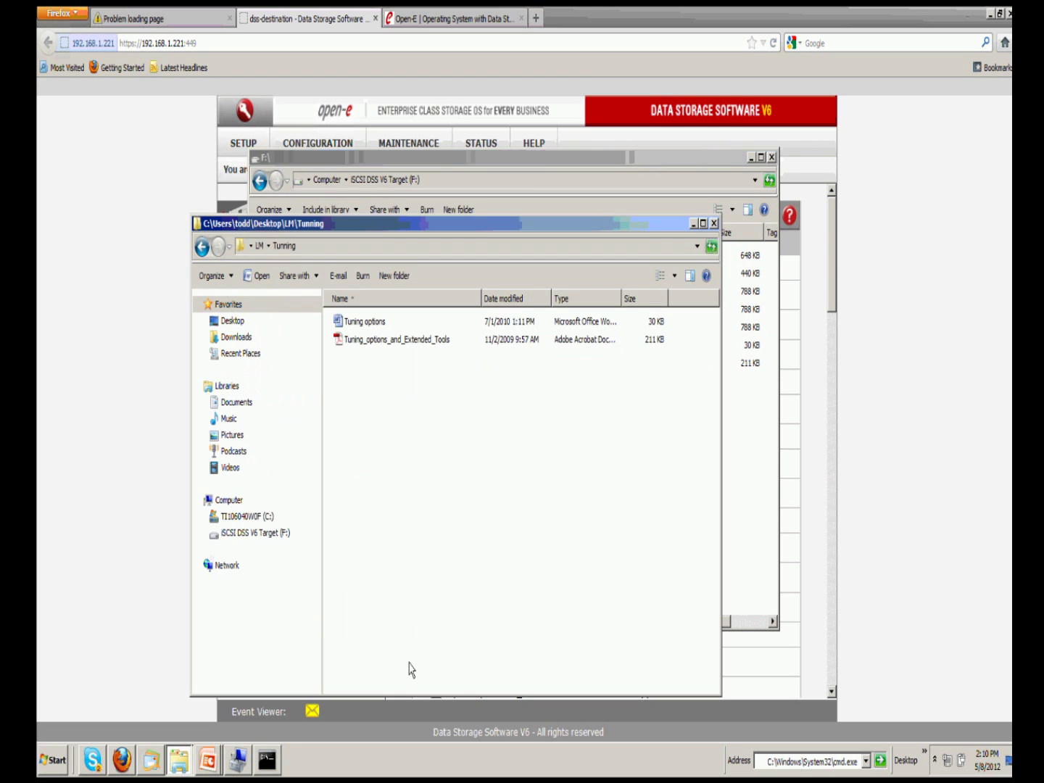
{"action": "left_click", "coordinate": [714, 223]}
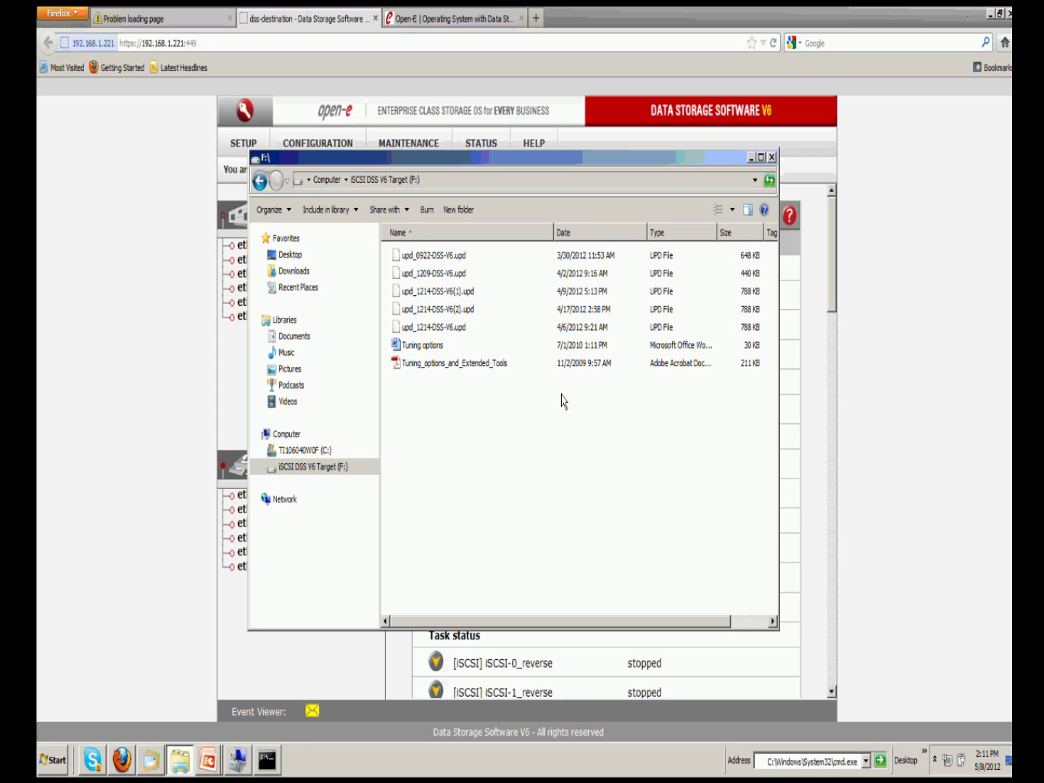
{"action": "left_click", "coordinate": [752, 157]}
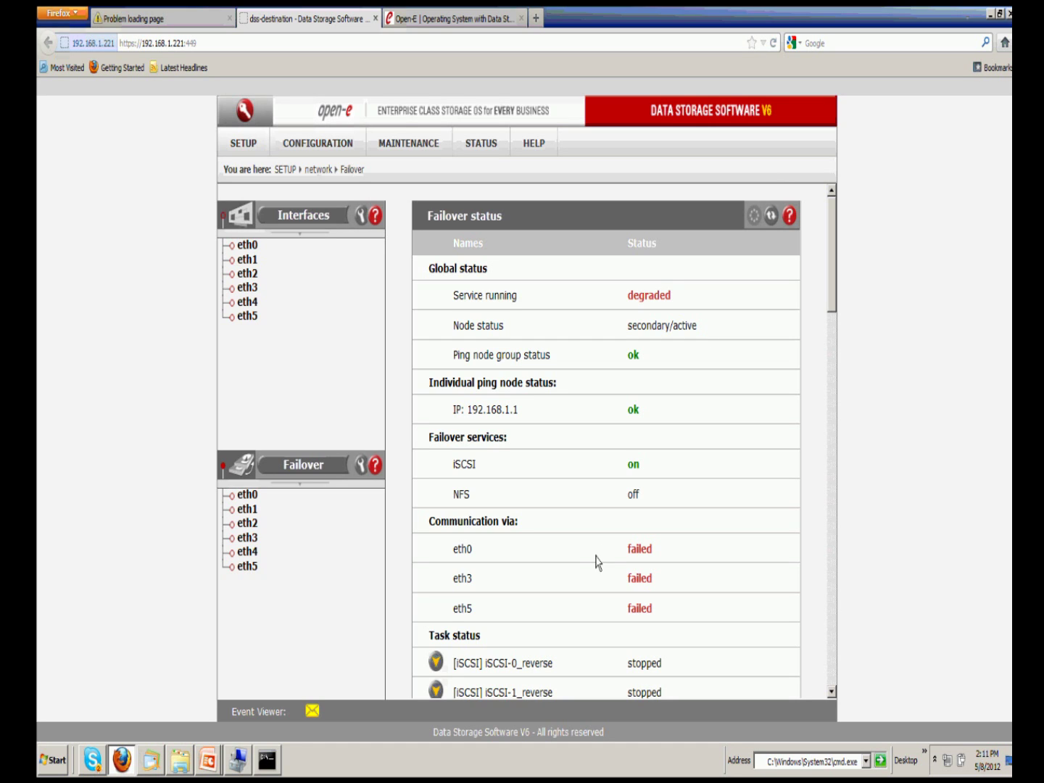
Step: Examine the eth0, eth3 and eth5 communication entries and the iSCSI task status on the Failover status page
{"action": "scroll", "coordinate": [498, 597], "scroll_direction": "down", "scroll_amount": 1}
{"action": "left_click_drag", "start_coordinate": [453, 501], "coordinate": [474, 502]}
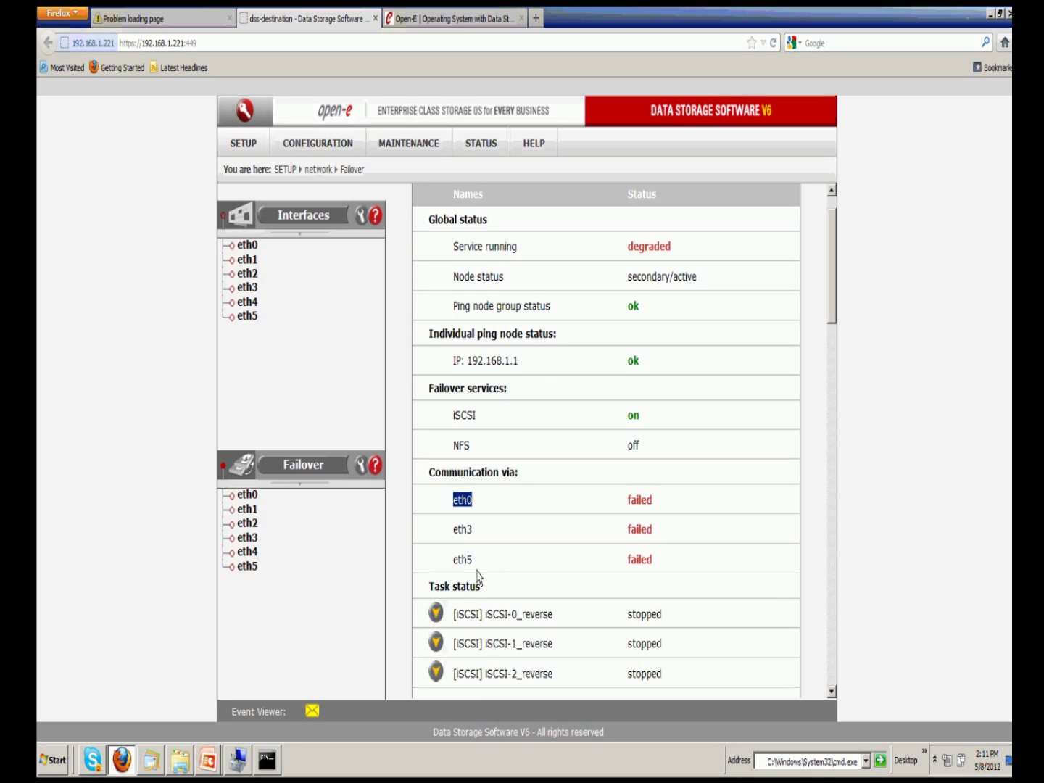
{"action": "double_click", "coordinate": [475, 528]}
{"action": "left_click_drag", "start_coordinate": [473, 561], "coordinate": [455, 569]}
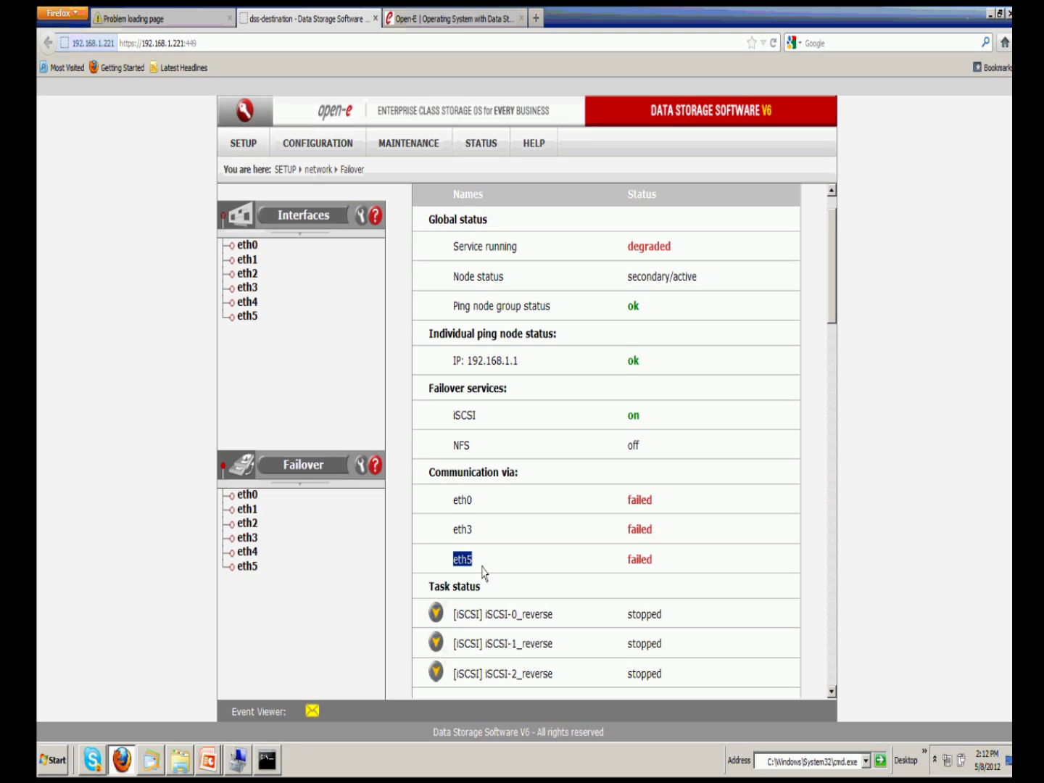
{"action": "scroll", "coordinate": [551, 580], "scroll_direction": "down", "scroll_amount": 3}
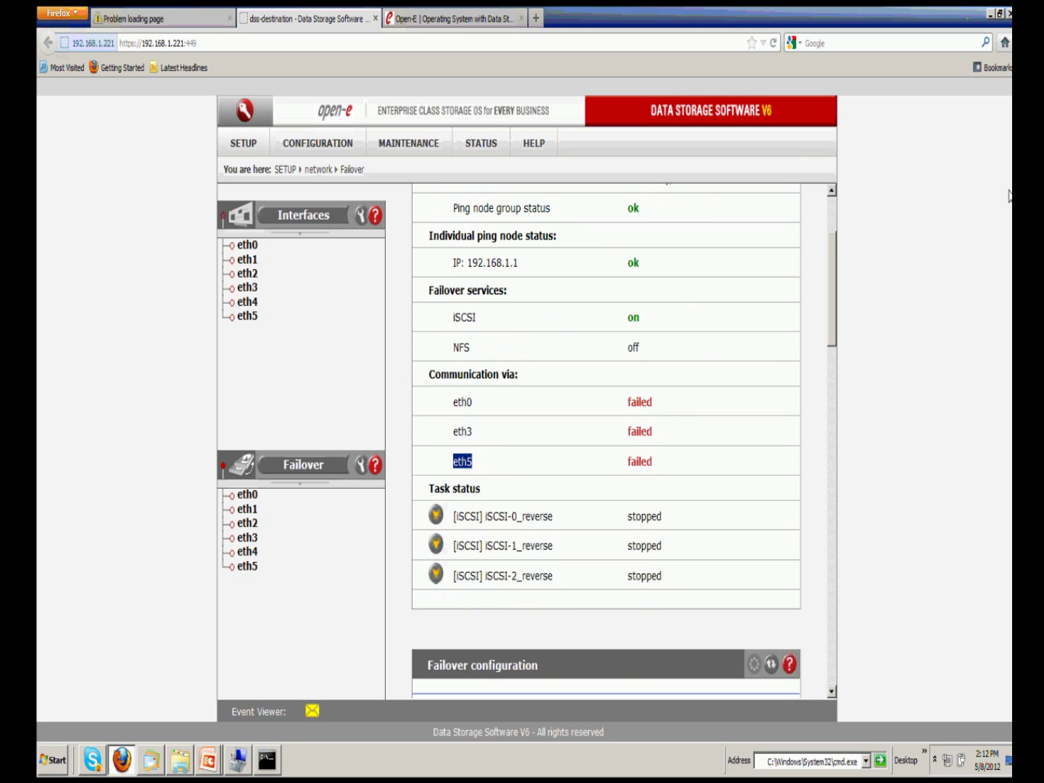
Step: Dismiss the active-node notice in the Failover manager and view its Sync volumes and Failback options
{"action": "left_click", "coordinate": [1009, 198]}
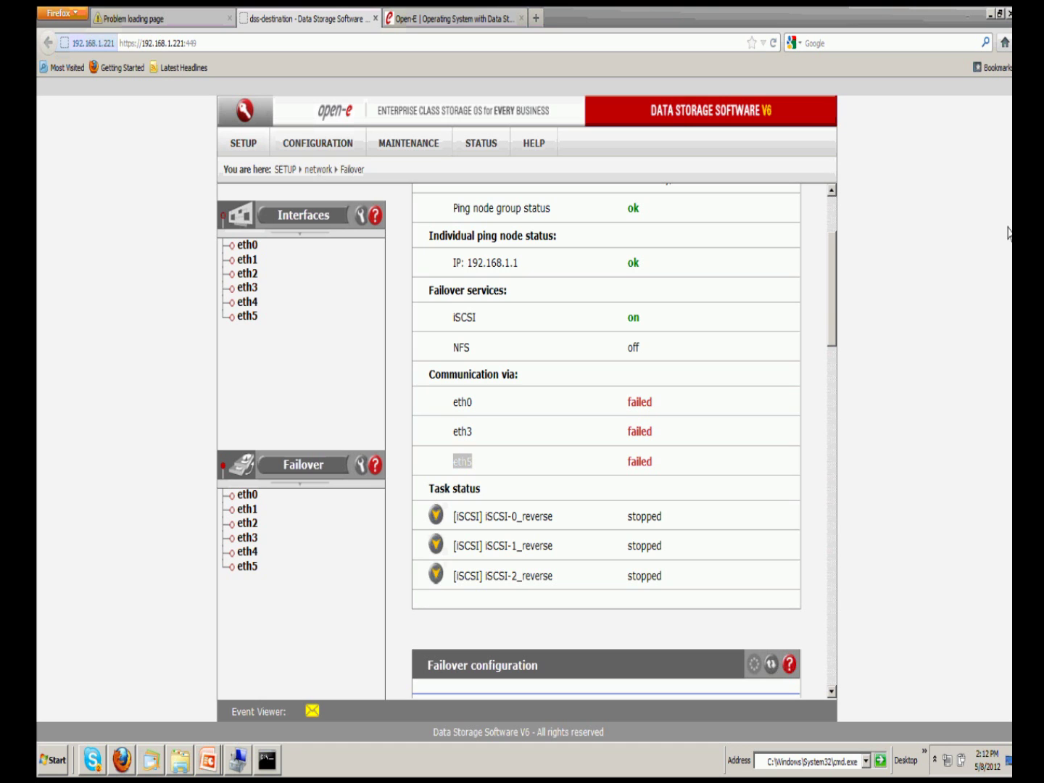
{"action": "left_click", "coordinate": [612, 590]}
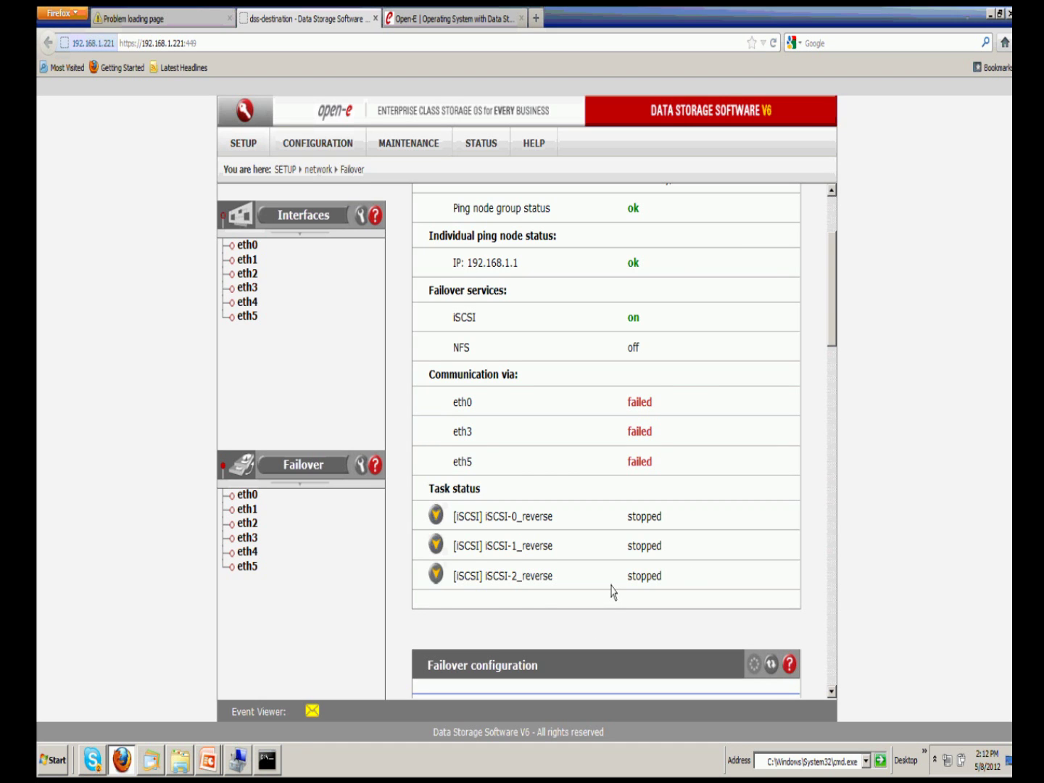
{"action": "scroll", "coordinate": [611, 590], "scroll_direction": "down", "scroll_amount": 10}
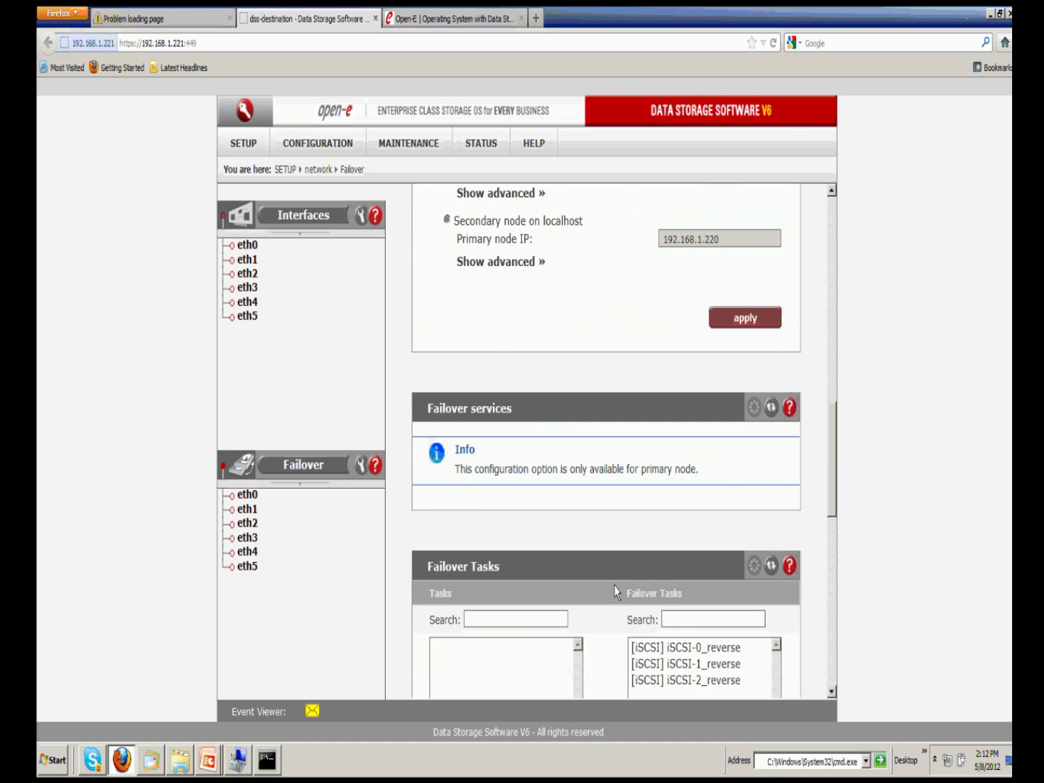
{"action": "scroll", "coordinate": [688, 566], "scroll_direction": "down", "scroll_amount": 7}
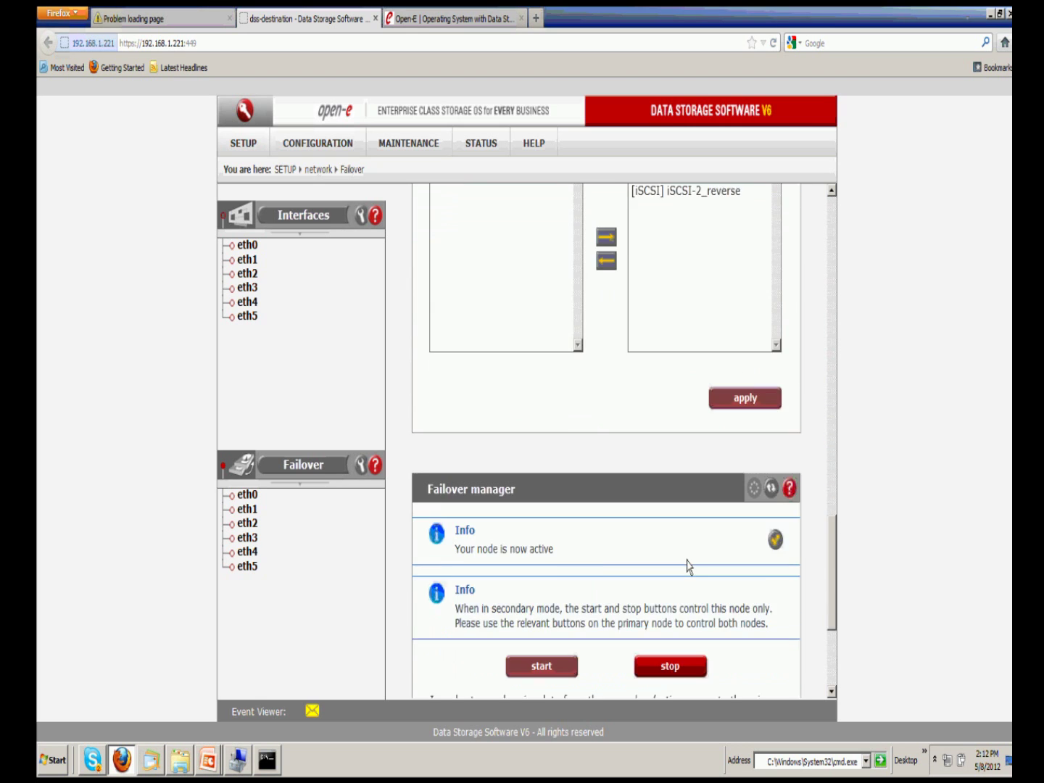
{"action": "scroll", "coordinate": [688, 566], "scroll_direction": "down", "scroll_amount": 1}
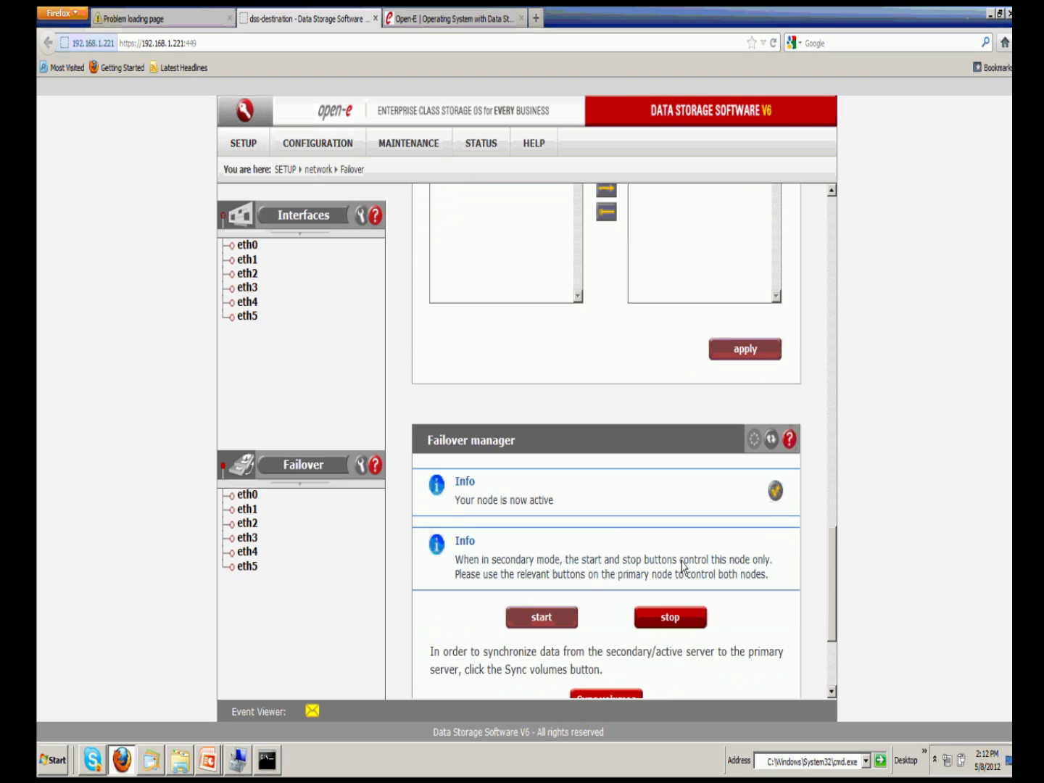
{"action": "left_click", "coordinate": [773, 500]}
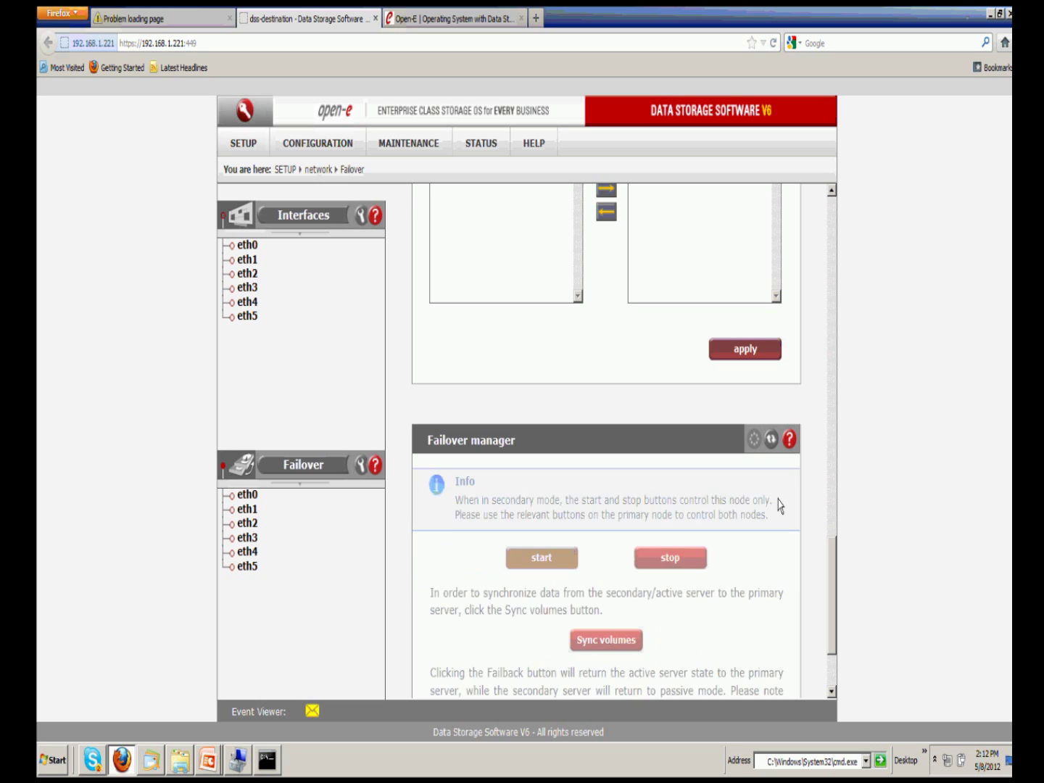
{"action": "scroll", "coordinate": [766, 520], "scroll_direction": "down", "scroll_amount": 3}
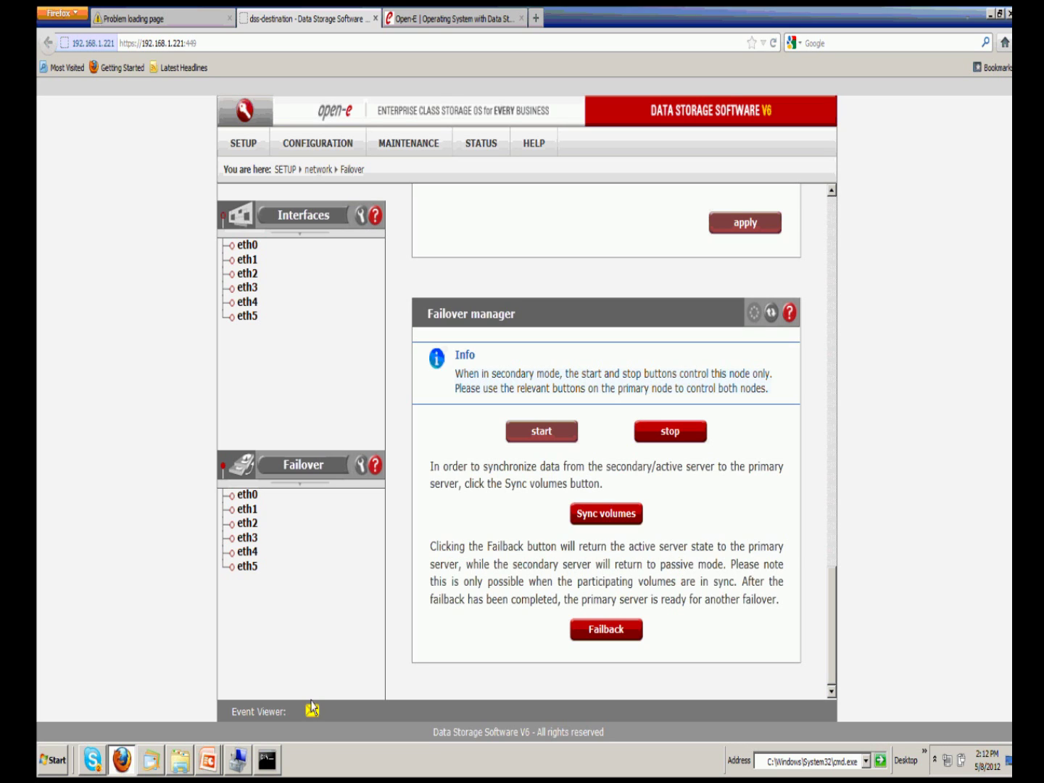
Step: Ping 192.168.1.220 from a new command prompt and close that window
{"action": "mouse_move", "coordinate": [277, 766]}
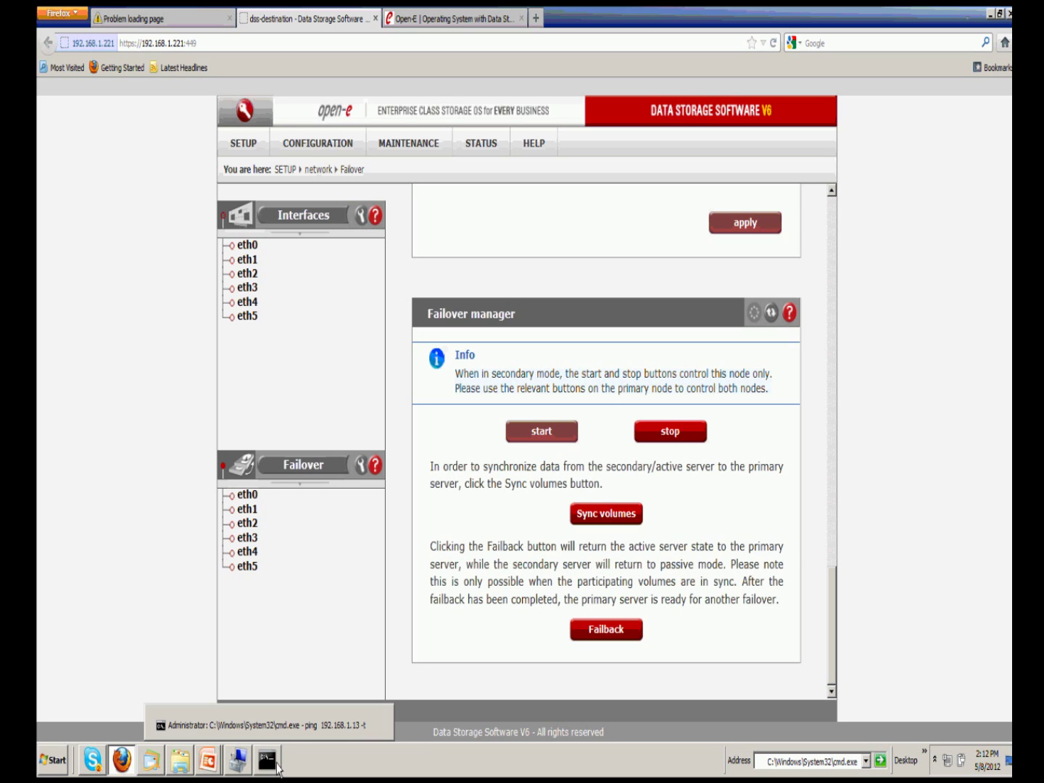
{"action": "left_click", "coordinate": [812, 759]}
{"action": "key", "text": "Return"}
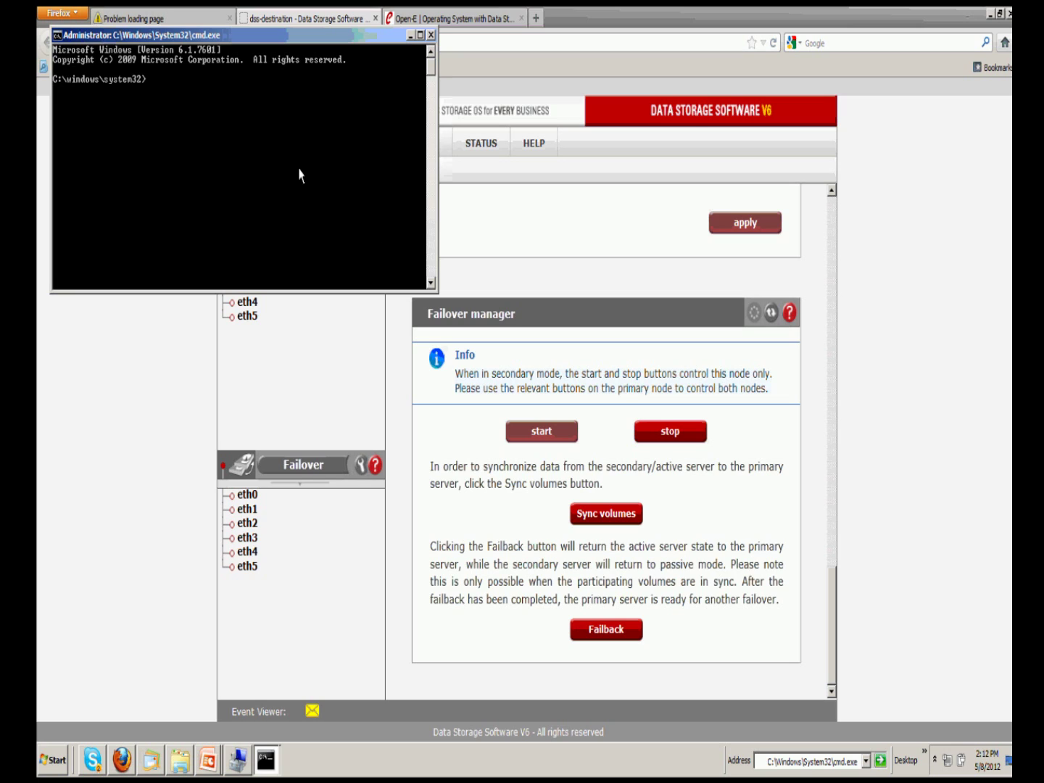
{"action": "type", "text": "ping 192.168.1.220"}
{"action": "key", "text": "Return"}
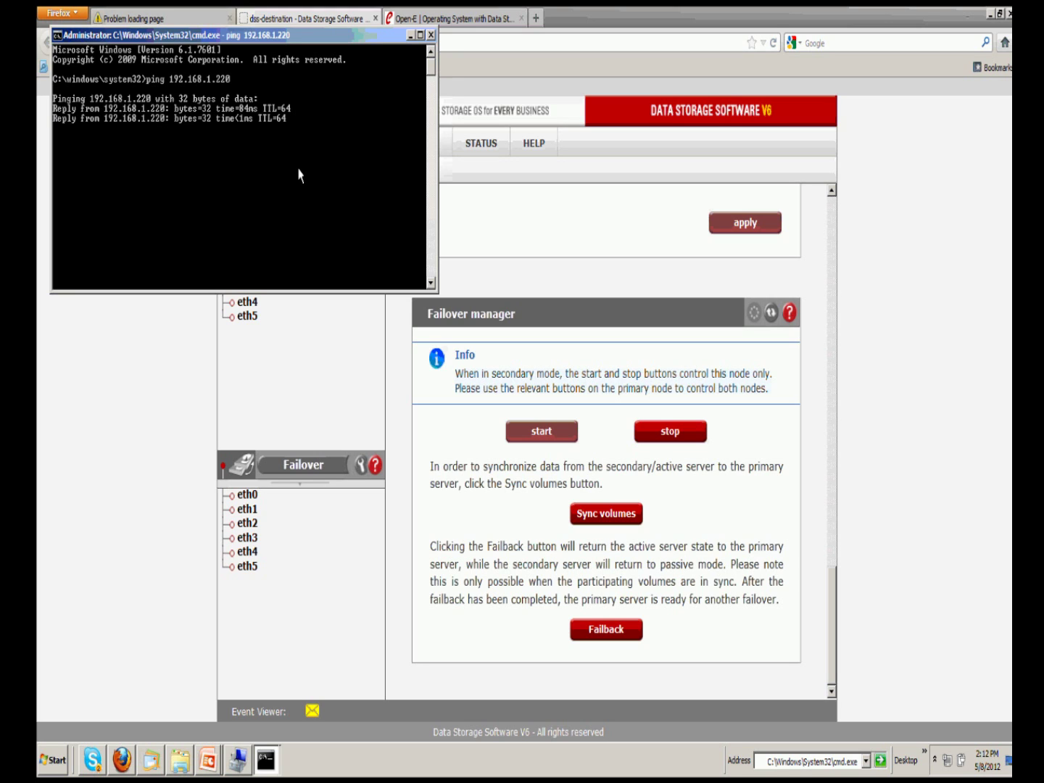
{"action": "left_click", "coordinate": [430, 36]}
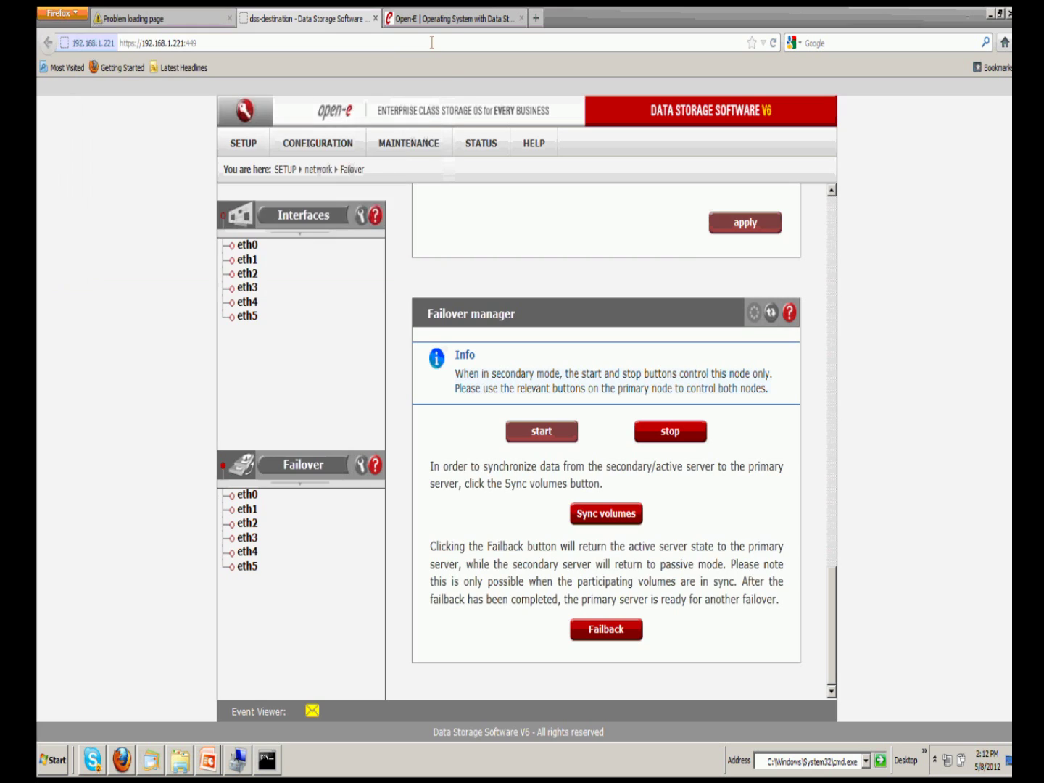
{"action": "left_click", "coordinate": [160, 20]}
{"action": "left_click", "coordinate": [159, 43]}
{"action": "key", "text": "Return"}
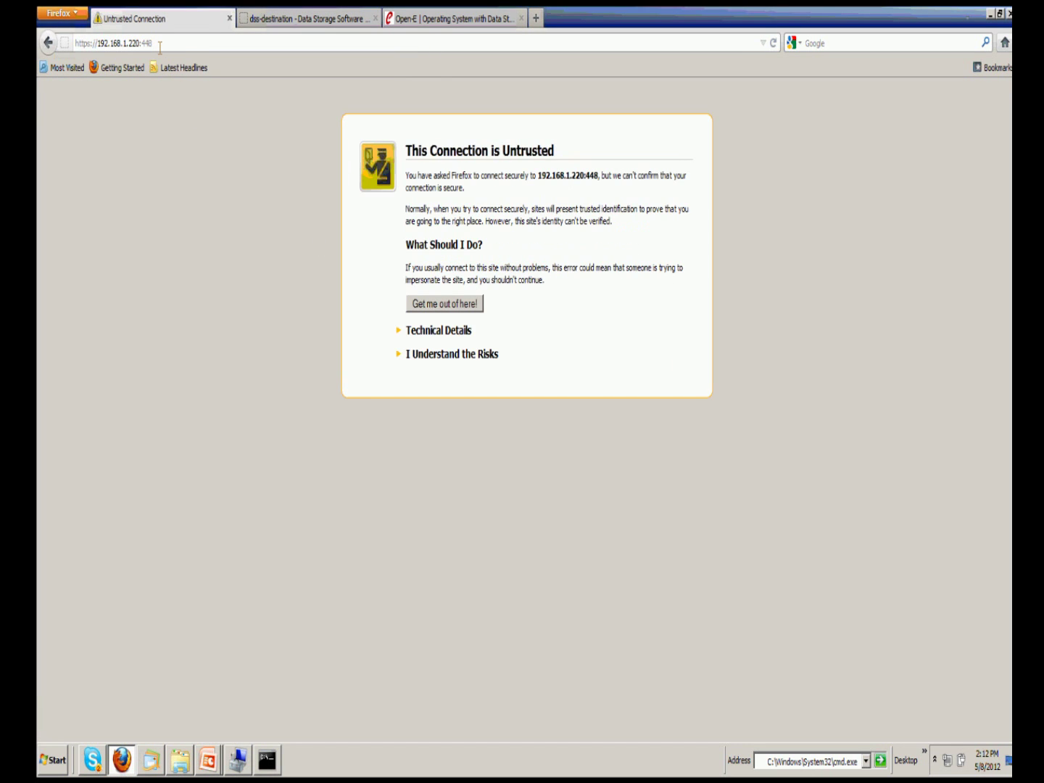
{"action": "left_click", "coordinate": [433, 355]}
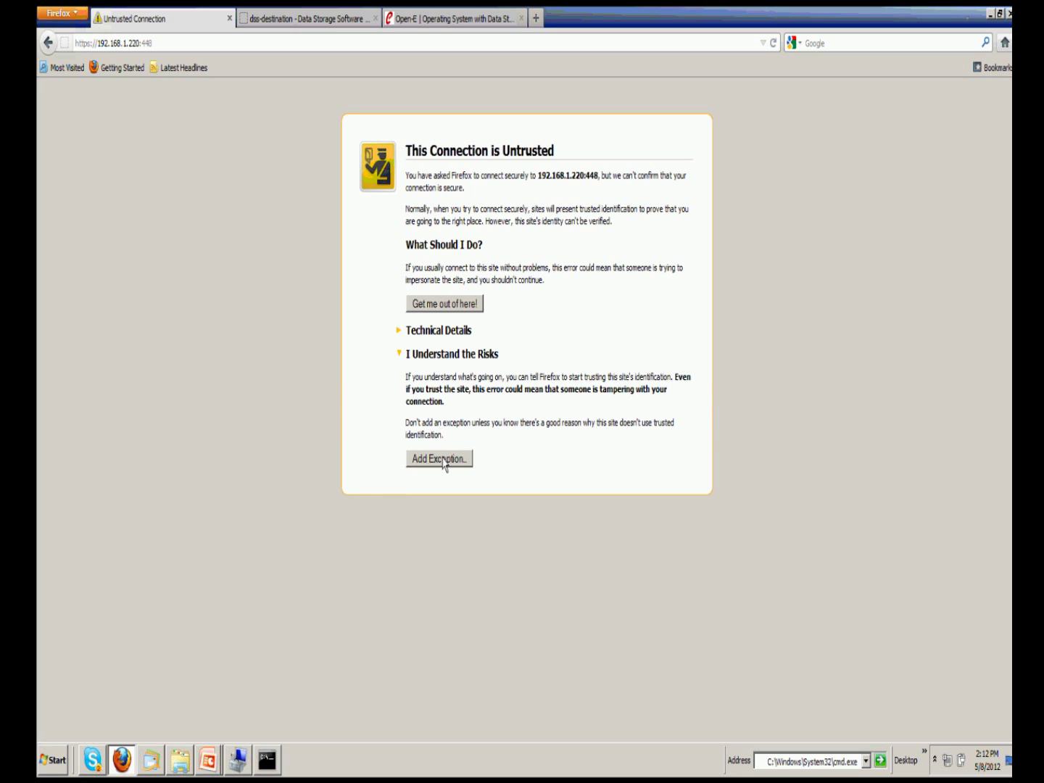
{"action": "left_click", "coordinate": [440, 458]}
{"action": "left_click", "coordinate": [577, 559]}
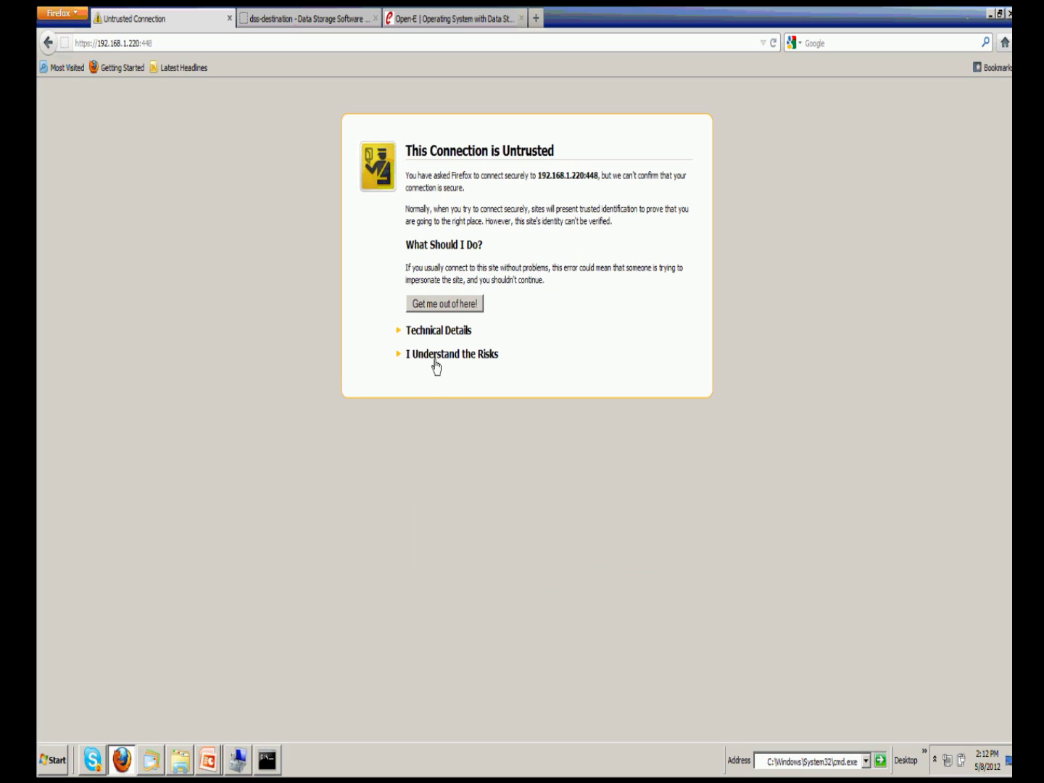
Step: Try two more times to confirm the security exception for 192.168.1.220:448
{"action": "left_click", "coordinate": [434, 362]}
{"action": "left_click", "coordinate": [440, 460]}
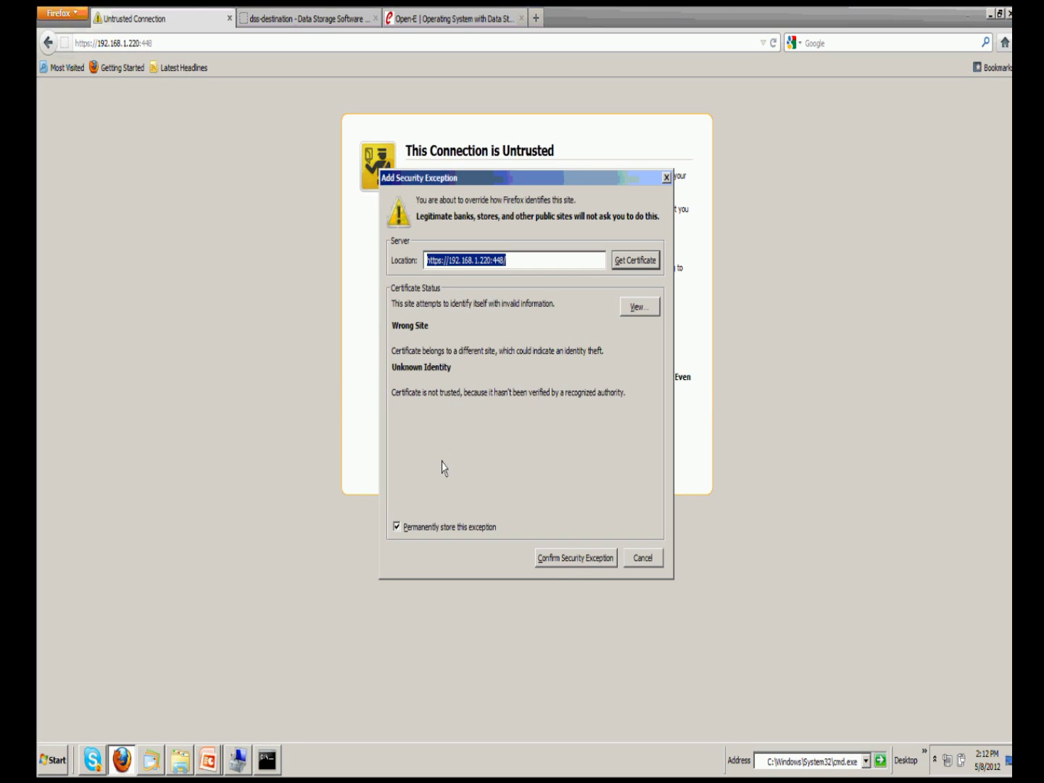
{"action": "left_click", "coordinate": [590, 559]}
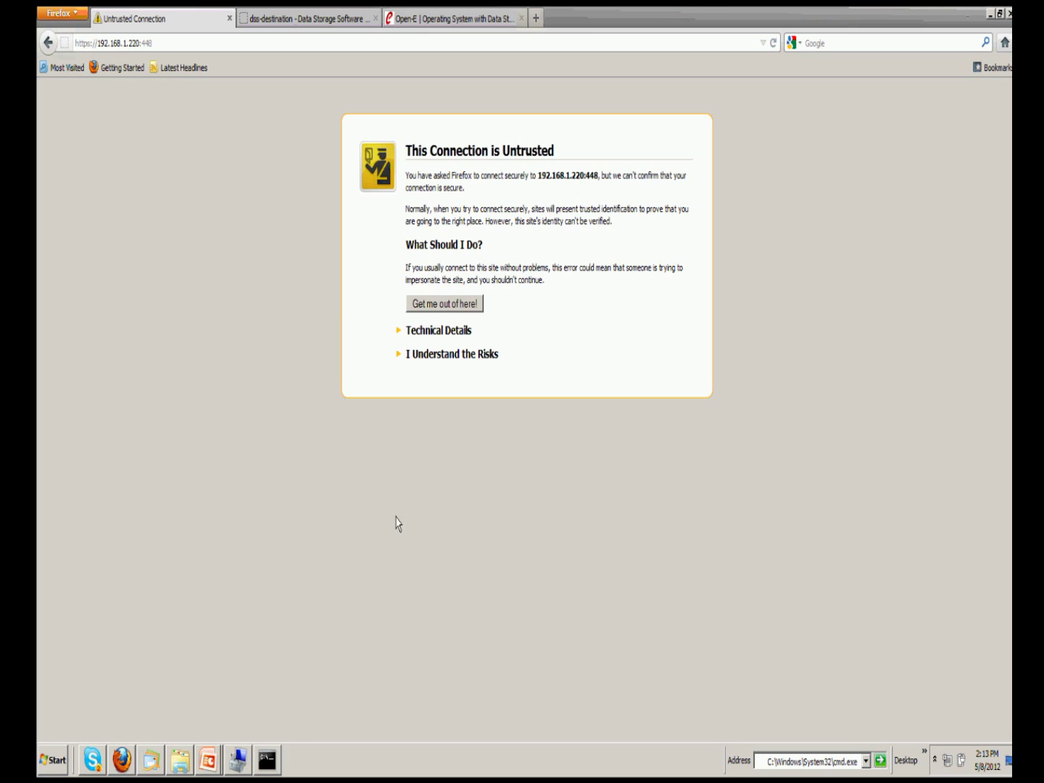
{"action": "left_click", "coordinate": [457, 357]}
{"action": "left_click", "coordinate": [442, 458]}
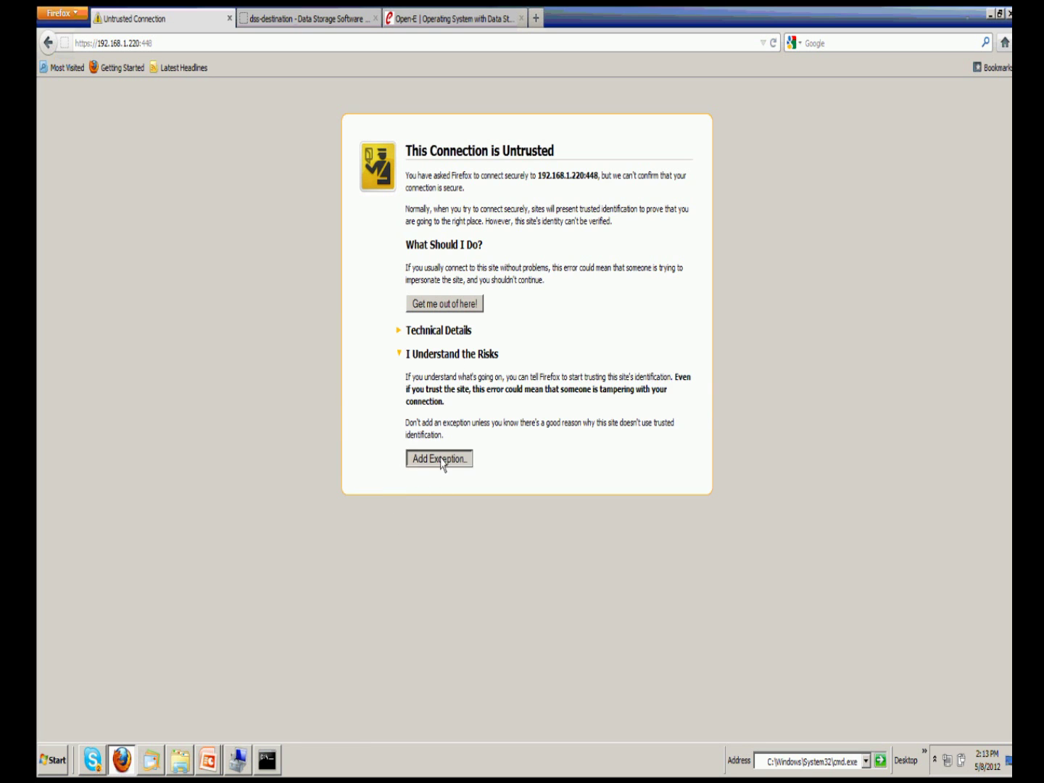
{"action": "left_click", "coordinate": [567, 558]}
{"action": "left_click", "coordinate": [150, 43]}
{"action": "left_click", "coordinate": [151, 42]}
{"action": "key", "text": "Return"}
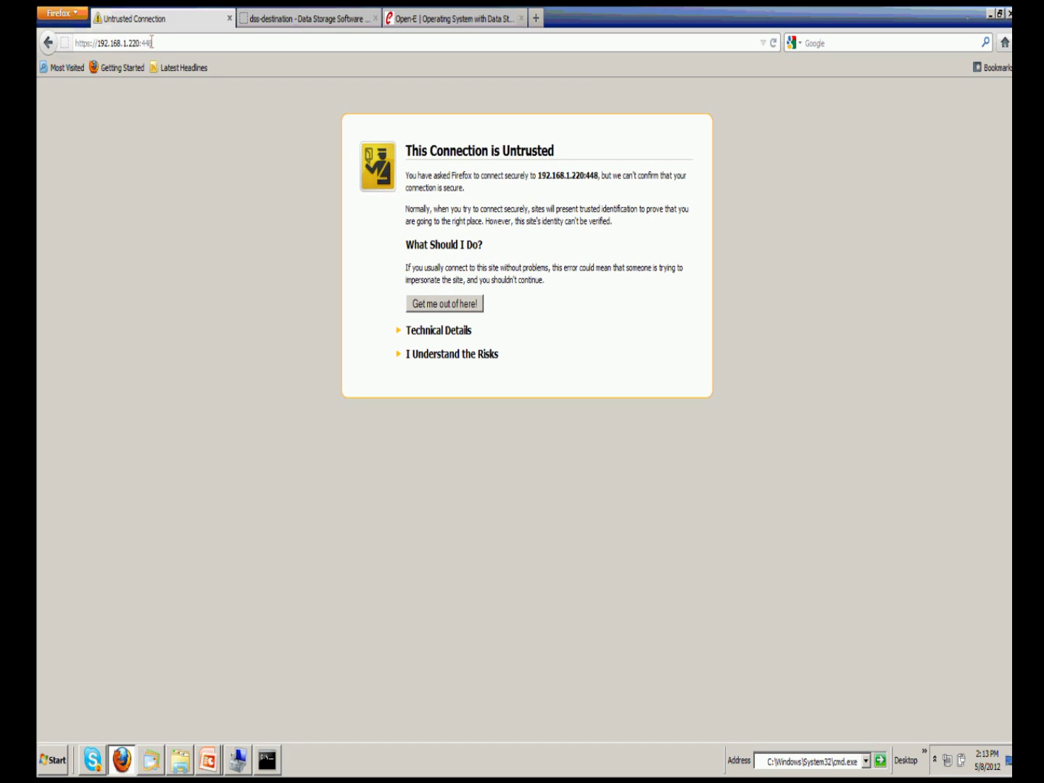
{"action": "left_click", "coordinate": [421, 356]}
{"action": "left_click", "coordinate": [454, 467]}
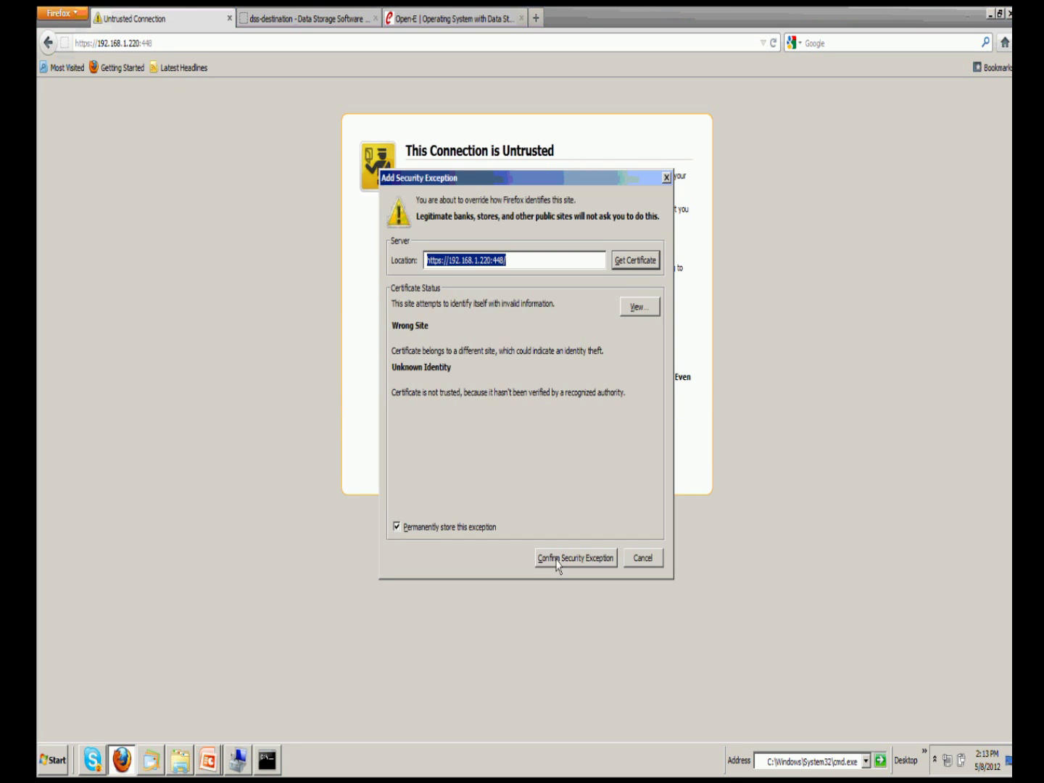
{"action": "left_click", "coordinate": [556, 559]}
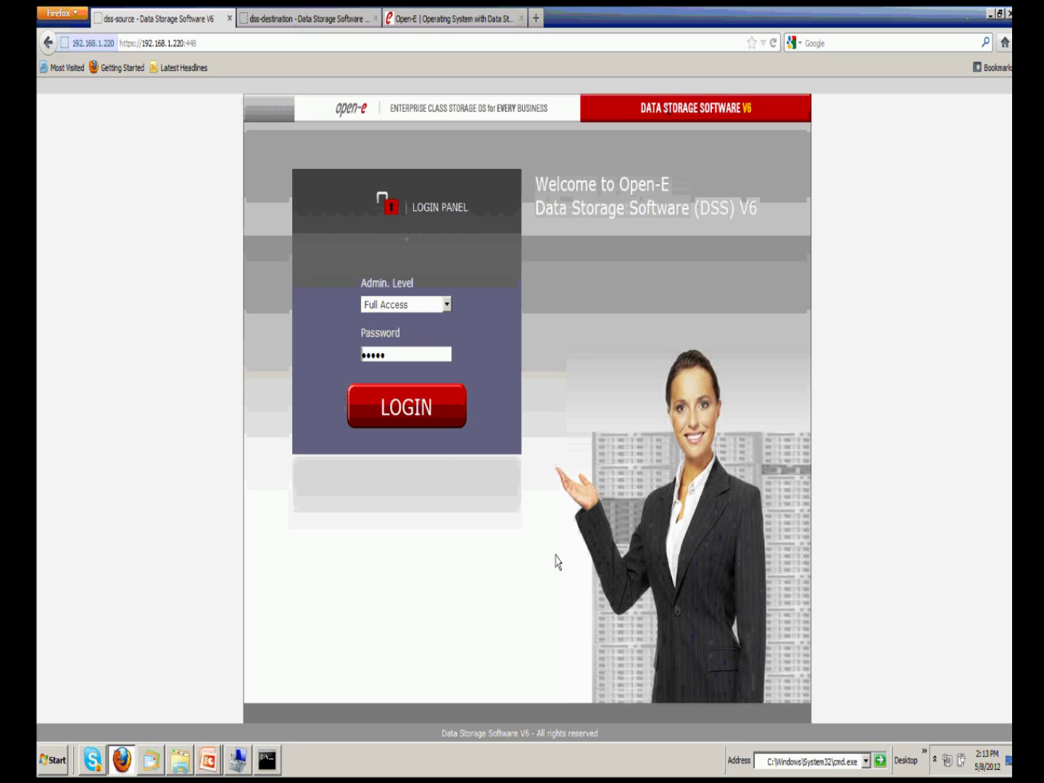
Step: Log in to dss-source with Full Access and review the improper shutdown warning in the event viewer
{"action": "left_click", "coordinate": [408, 405]}
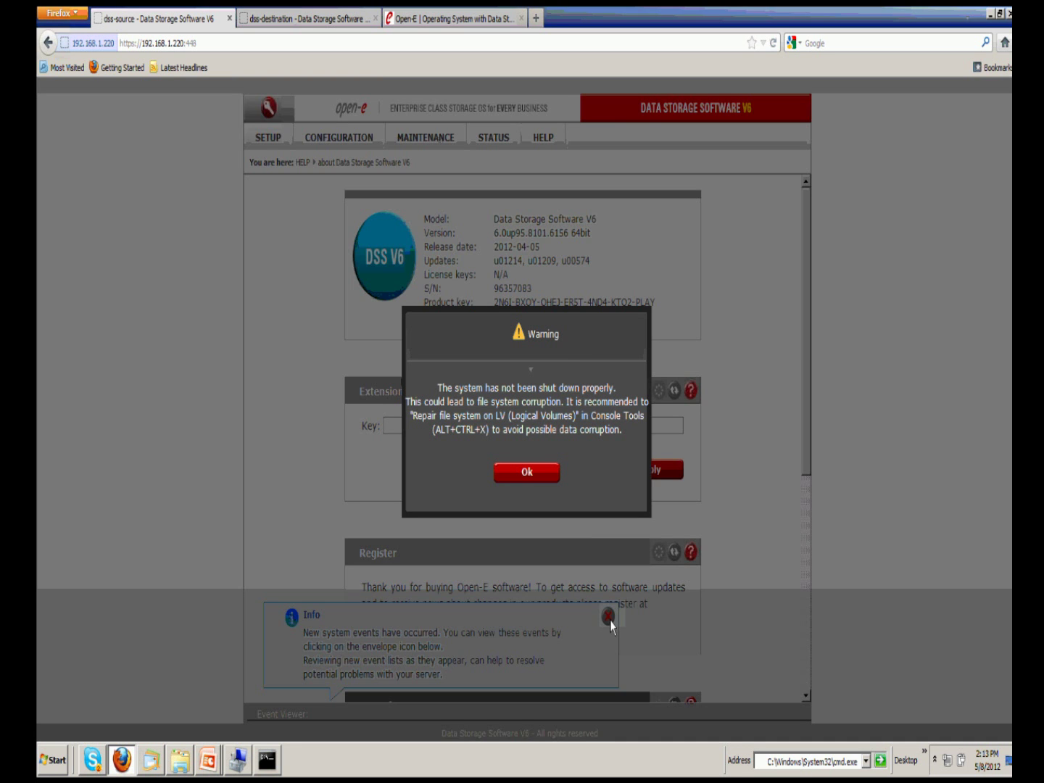
{"action": "left_click", "coordinate": [610, 621]}
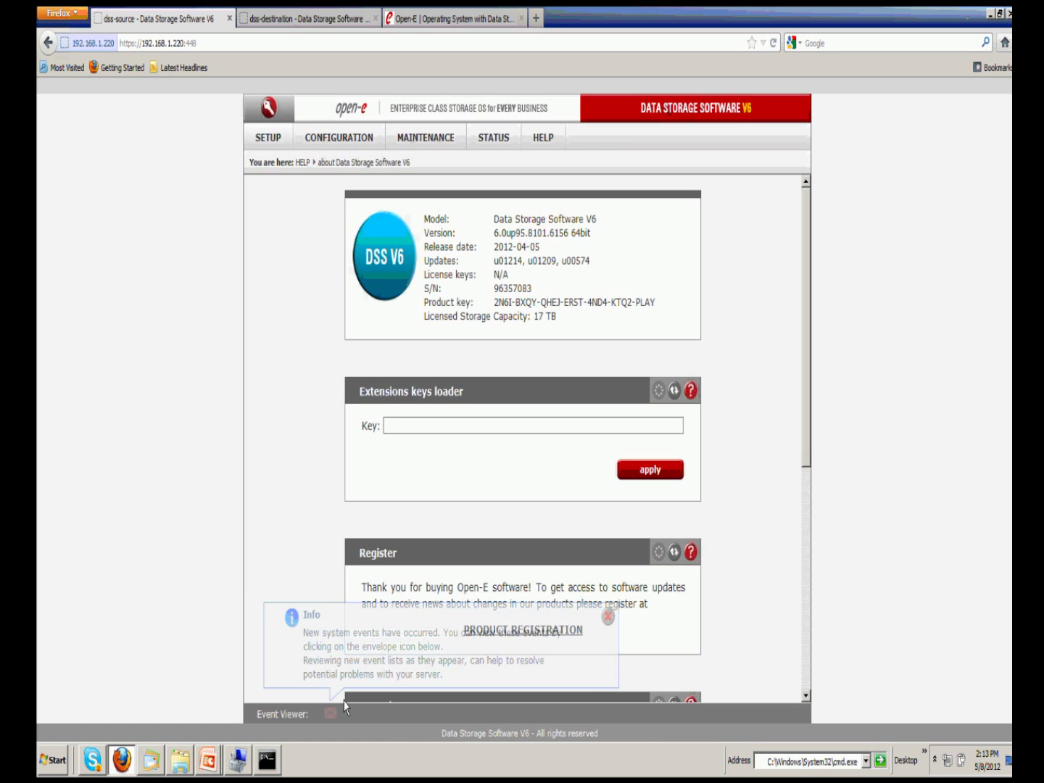
{"action": "left_click", "coordinate": [330, 713]}
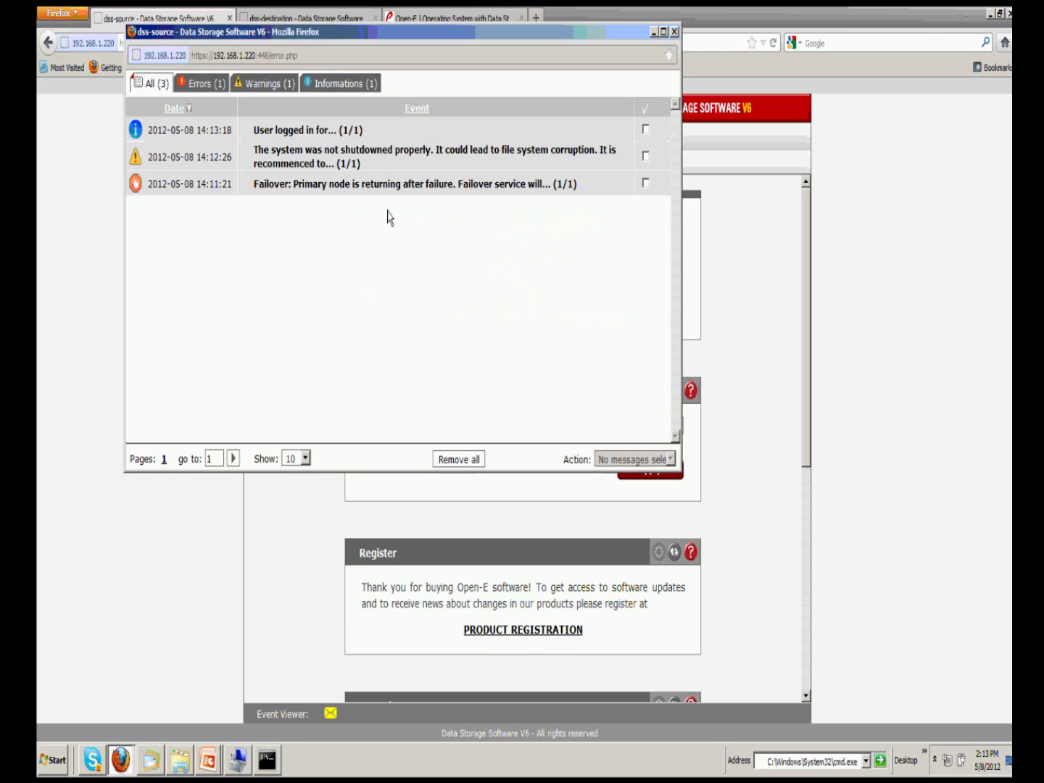
{"action": "left_click", "coordinate": [348, 169]}
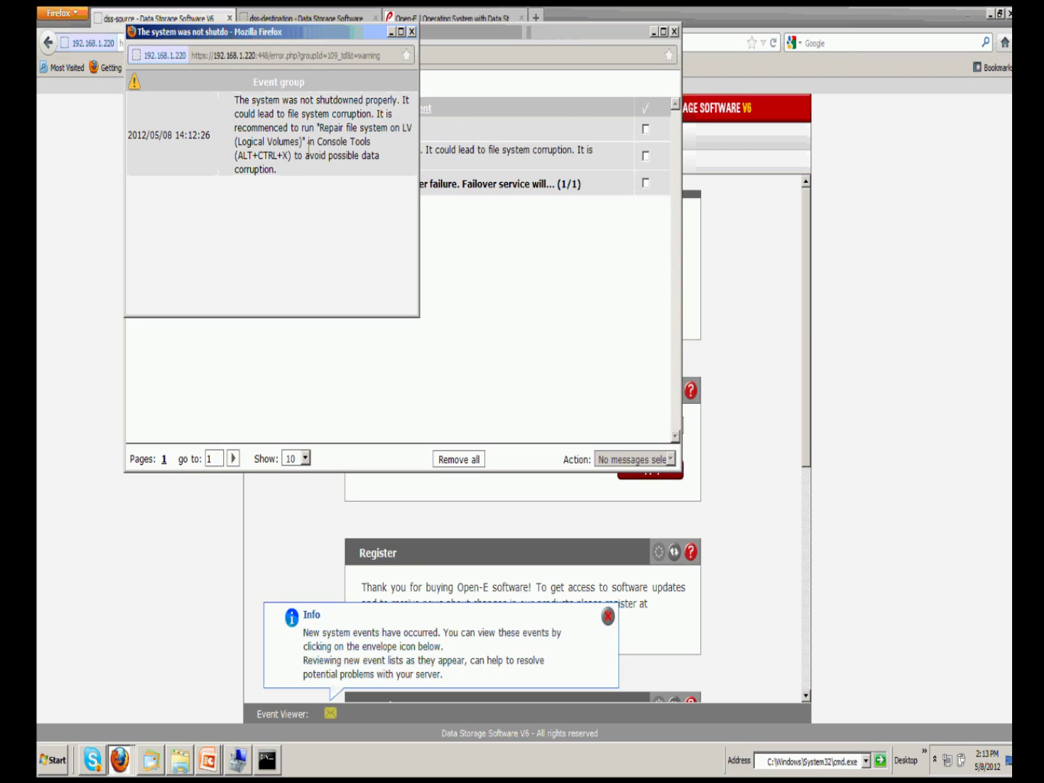
{"action": "left_click", "coordinate": [411, 31]}
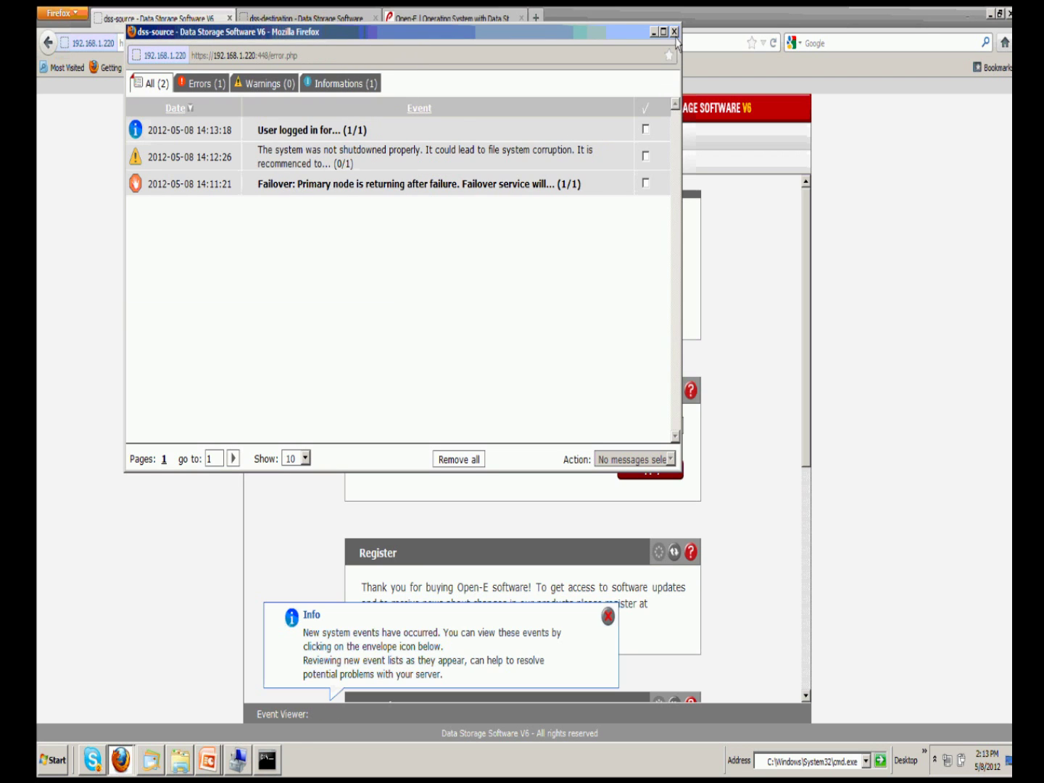
Step: Remove all events from the dss-source event viewer and close it
{"action": "left_click", "coordinate": [453, 462]}
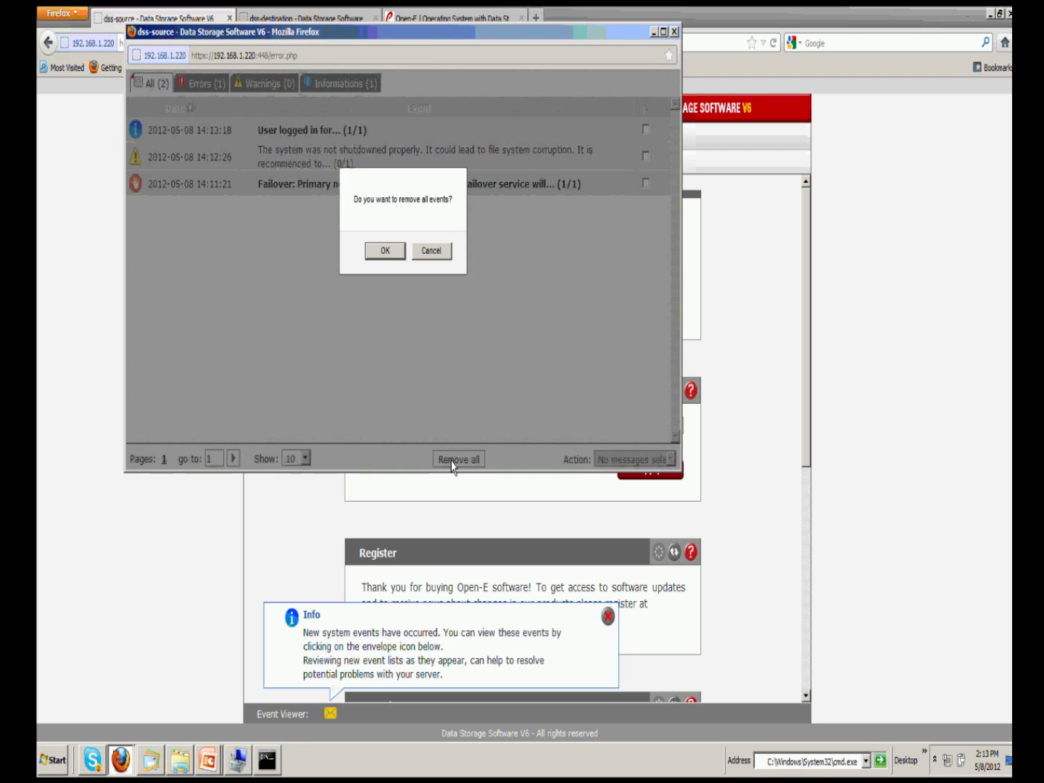
{"action": "left_click", "coordinate": [385, 253]}
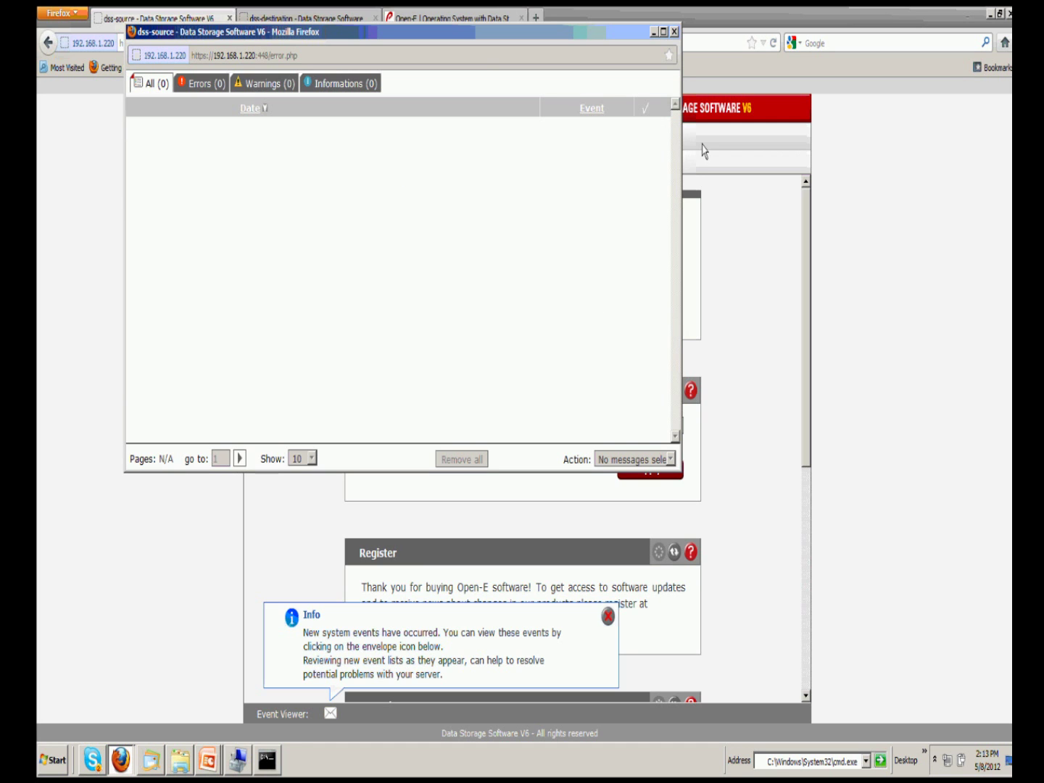
{"action": "left_click", "coordinate": [673, 32]}
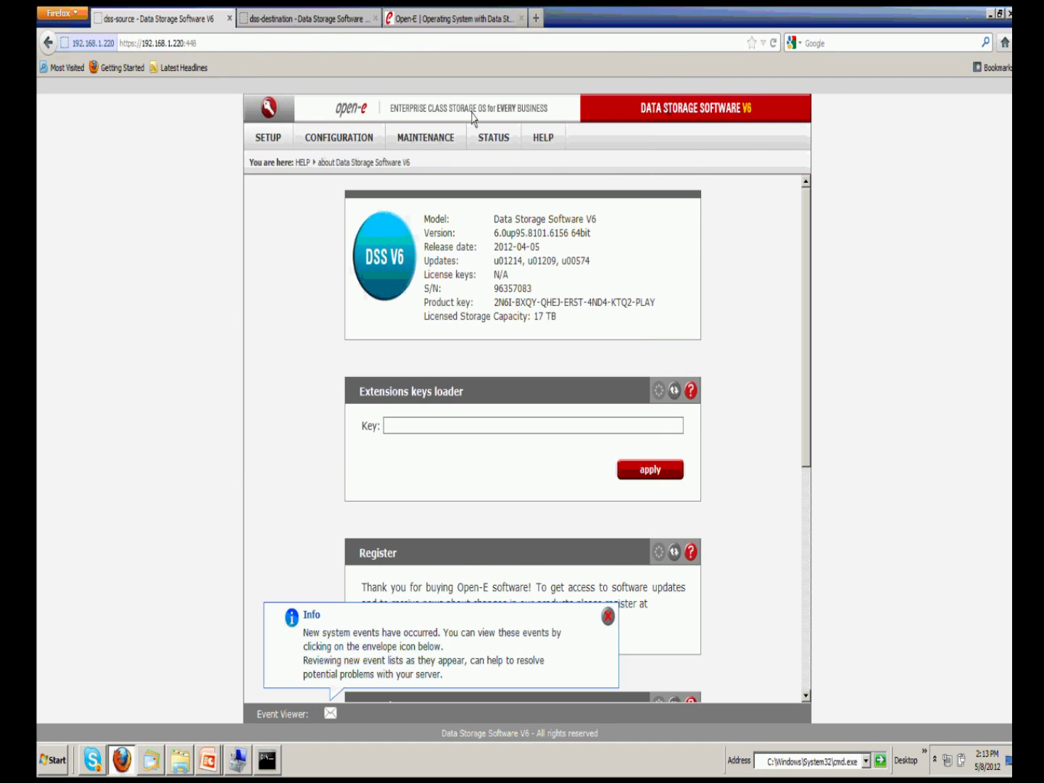
Step: Open the event viewer of dss-destination and review the mode and data status in the Volume Replication event
{"action": "left_click", "coordinate": [306, 19]}
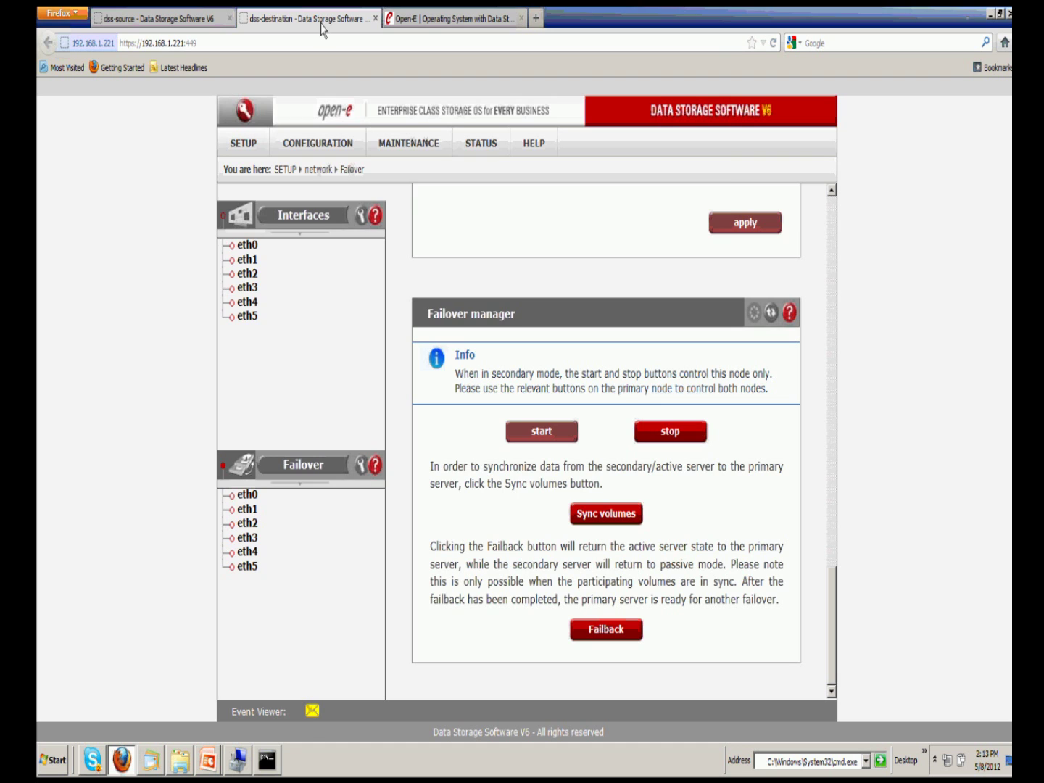
{"action": "left_click", "coordinate": [312, 711]}
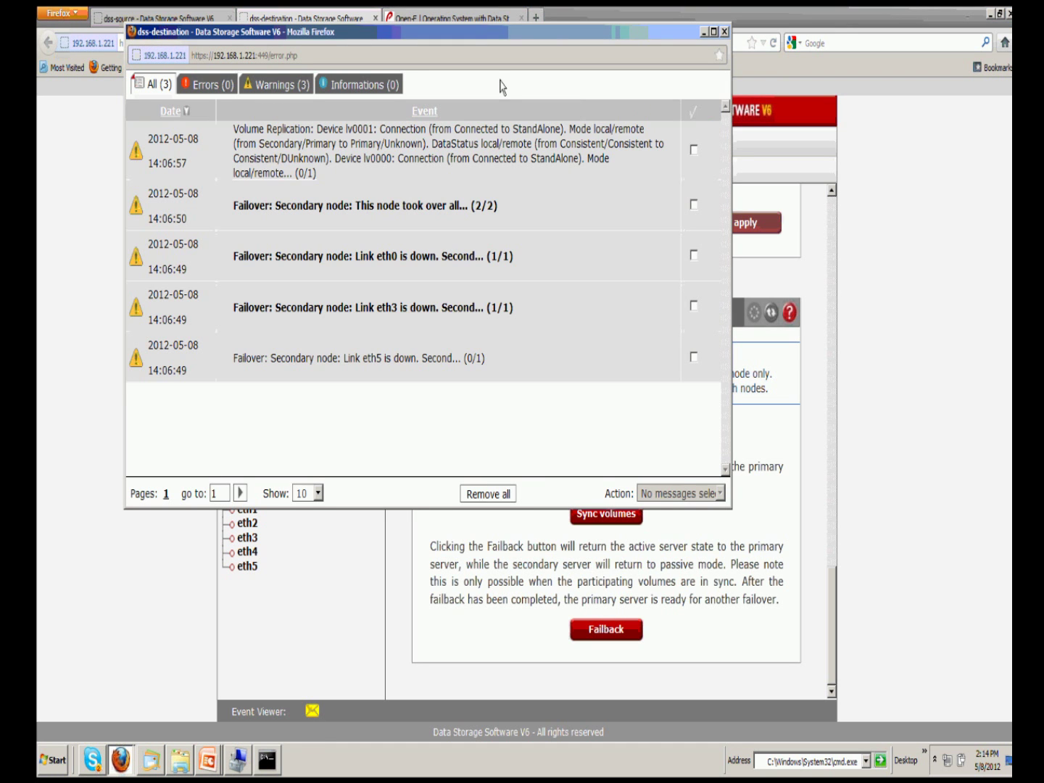
{"action": "left_click", "coordinate": [498, 169]}
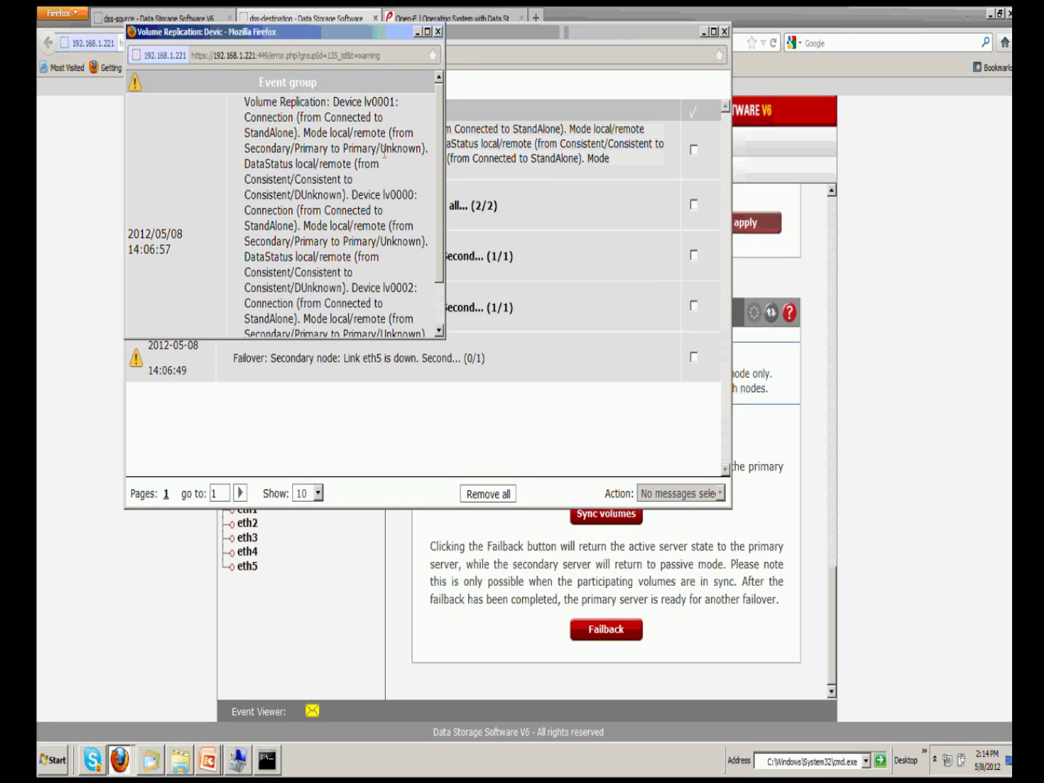
{"action": "left_click_drag", "start_coordinate": [381, 148], "coordinate": [422, 150]}
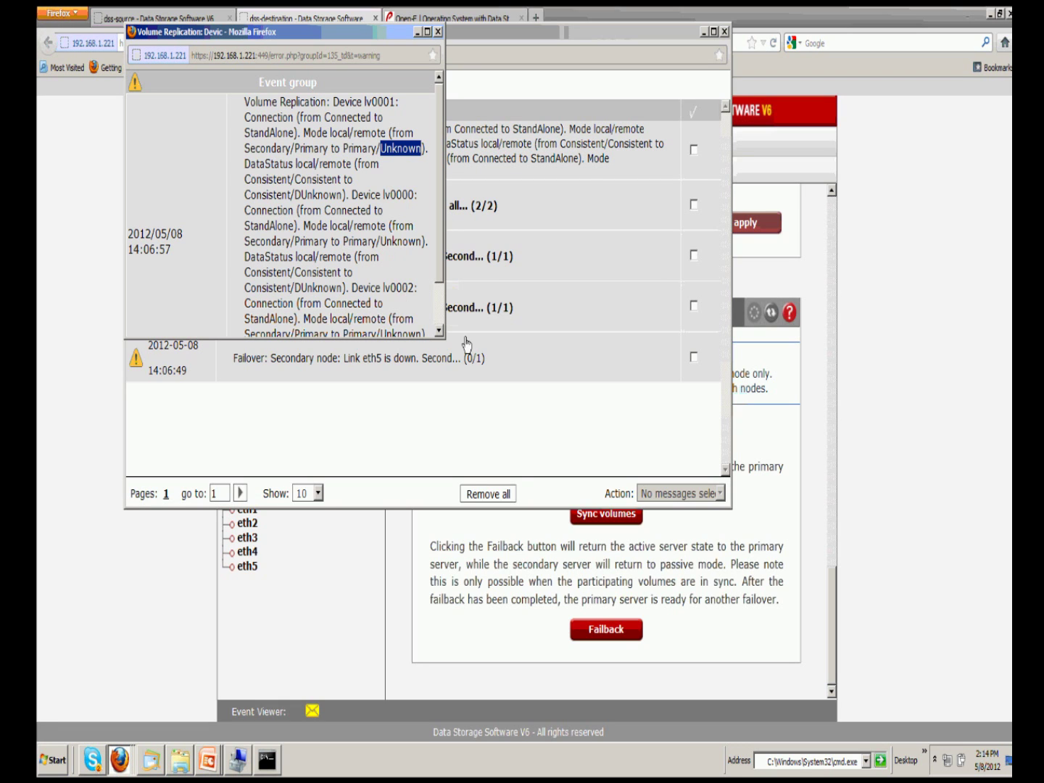
{"action": "left_click_drag", "start_coordinate": [295, 288], "coordinate": [344, 289]}
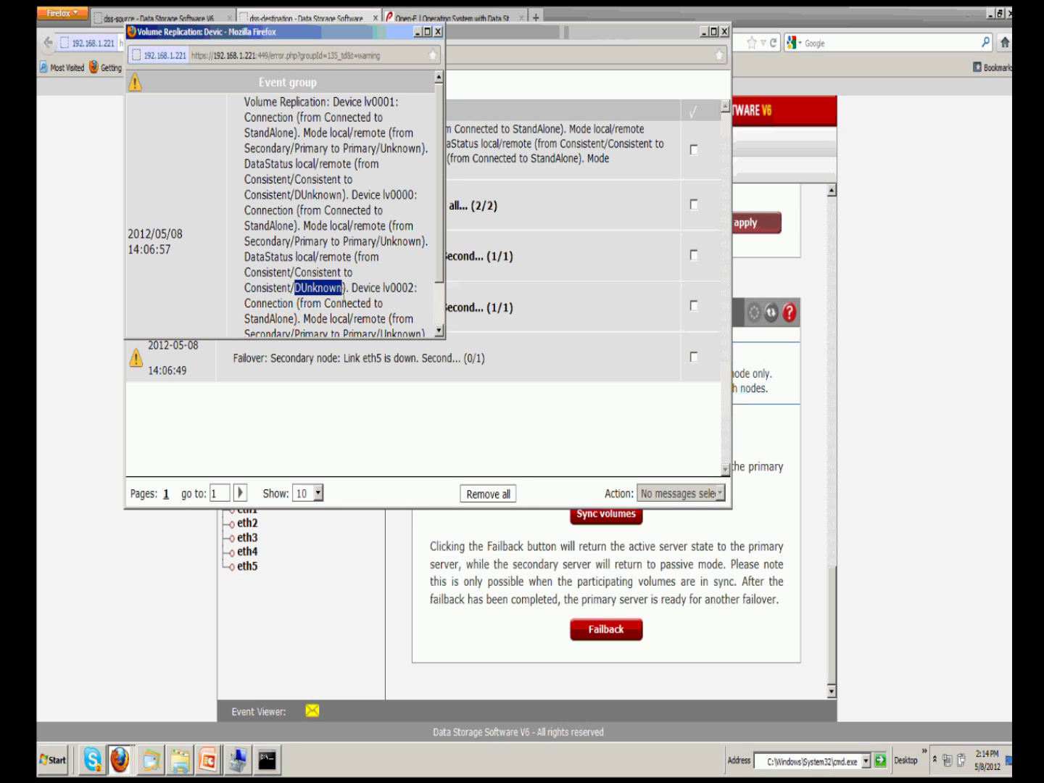
{"action": "left_click", "coordinate": [437, 32]}
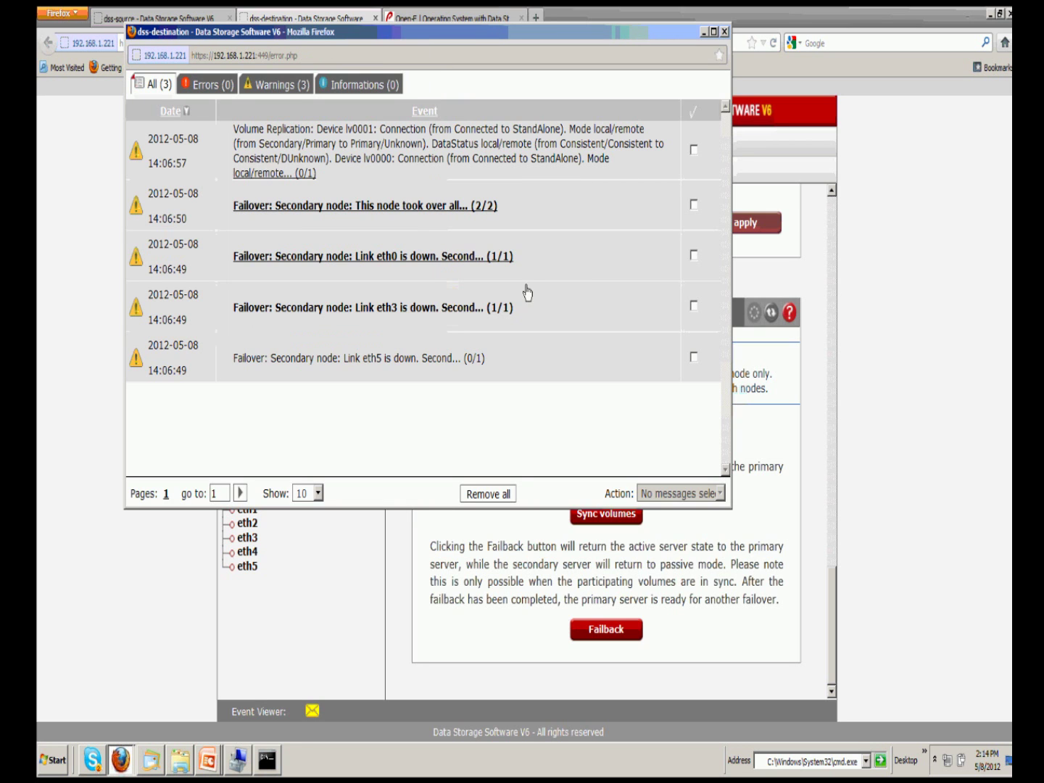
Step: Remove all events from the dss-destination event viewer
{"action": "left_click", "coordinate": [506, 500]}
{"action": "left_click", "coordinate": [411, 264]}
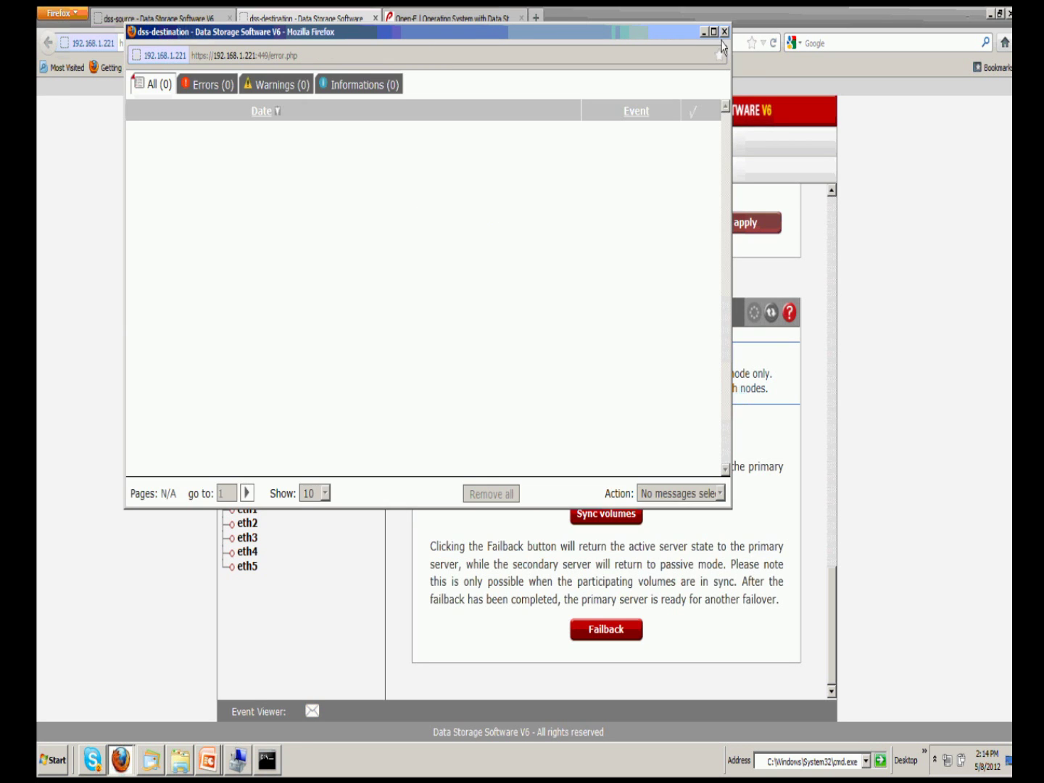
Step: Close the event viewer and expand the details of the iSCSI-0_reverse, iSCSI-1_reverse and iSCSI-2_reverse tasks in the failover status
{"action": "left_click", "coordinate": [724, 32]}
{"action": "scroll", "coordinate": [630, 366], "scroll_direction": "up", "scroll_amount": 20}
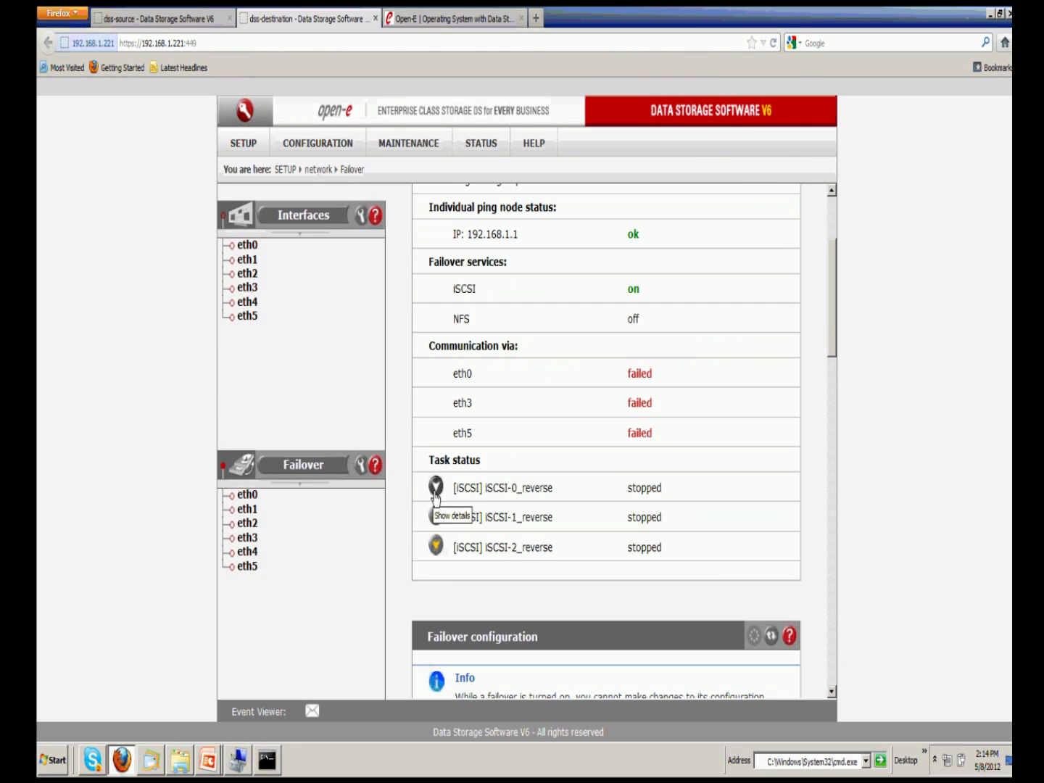
{"action": "left_click", "coordinate": [435, 492]}
{"action": "scroll", "coordinate": [589, 516], "scroll_direction": "down", "scroll_amount": 2}
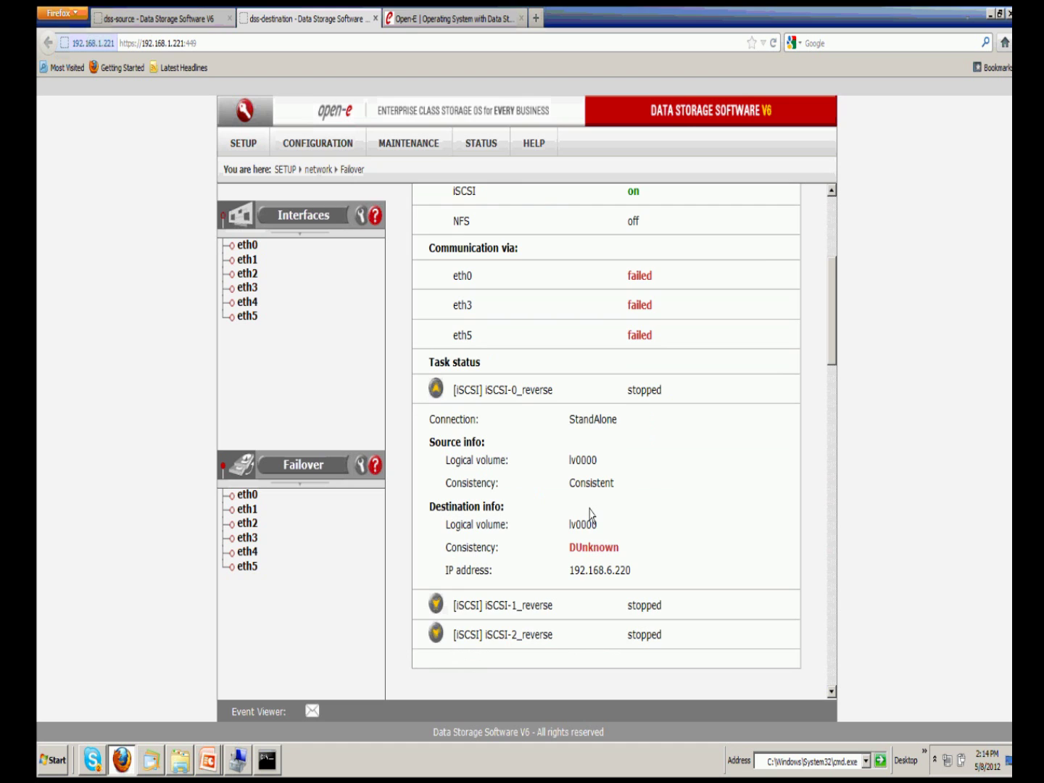
{"action": "scroll", "coordinate": [580, 518], "scroll_direction": "down", "scroll_amount": 1}
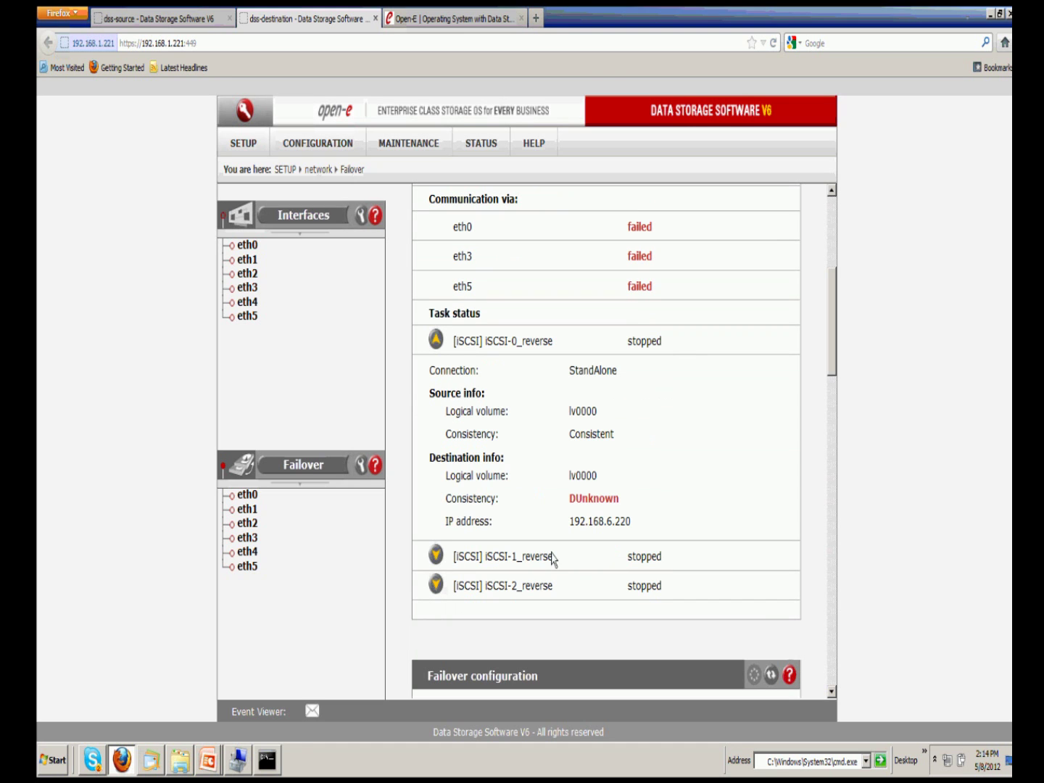
{"action": "left_click", "coordinate": [437, 557]}
{"action": "scroll", "coordinate": [507, 554], "scroll_direction": "down", "scroll_amount": 3}
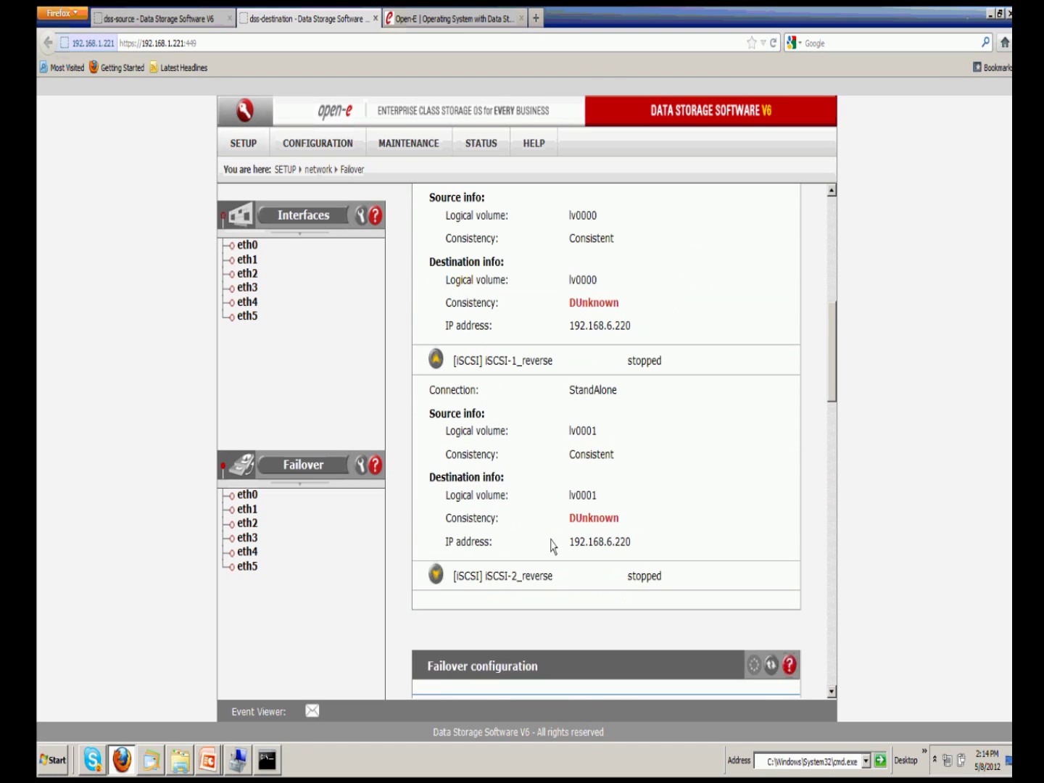
{"action": "left_click", "coordinate": [437, 571]}
{"action": "scroll", "coordinate": [590, 555], "scroll_direction": "down", "scroll_amount": 2}
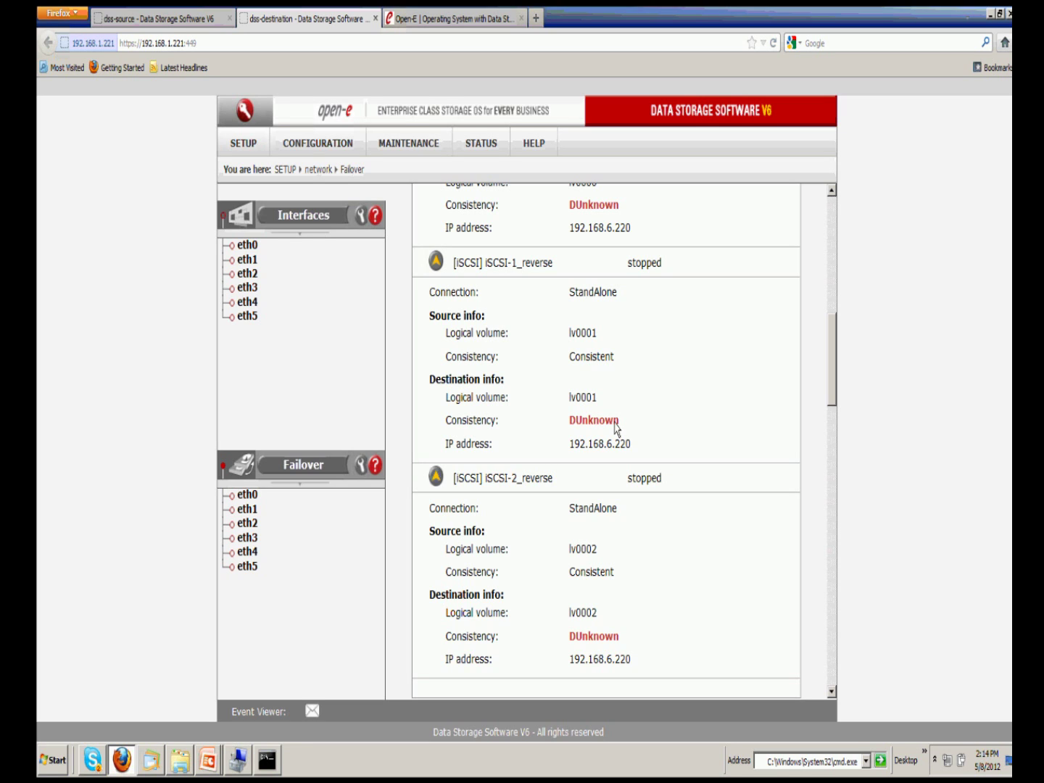
Step: Search the Open-E website for DUnknown and refine the results to the knowledge base
{"action": "left_click", "coordinate": [464, 28]}
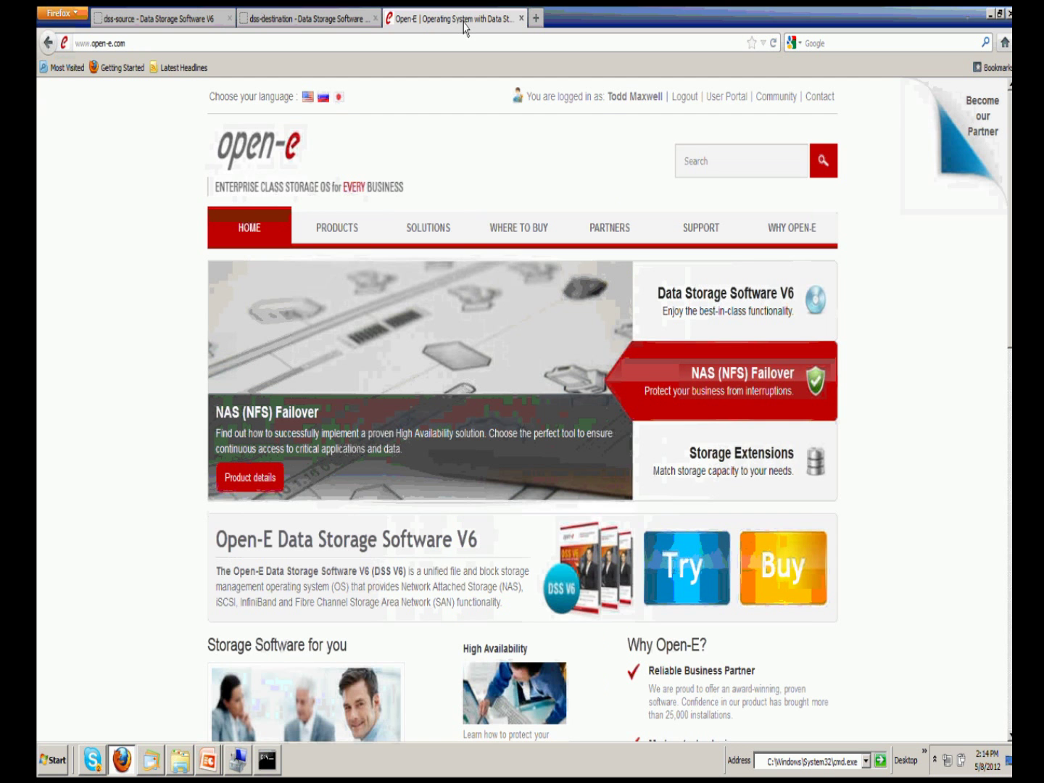
{"action": "left_click", "coordinate": [707, 160]}
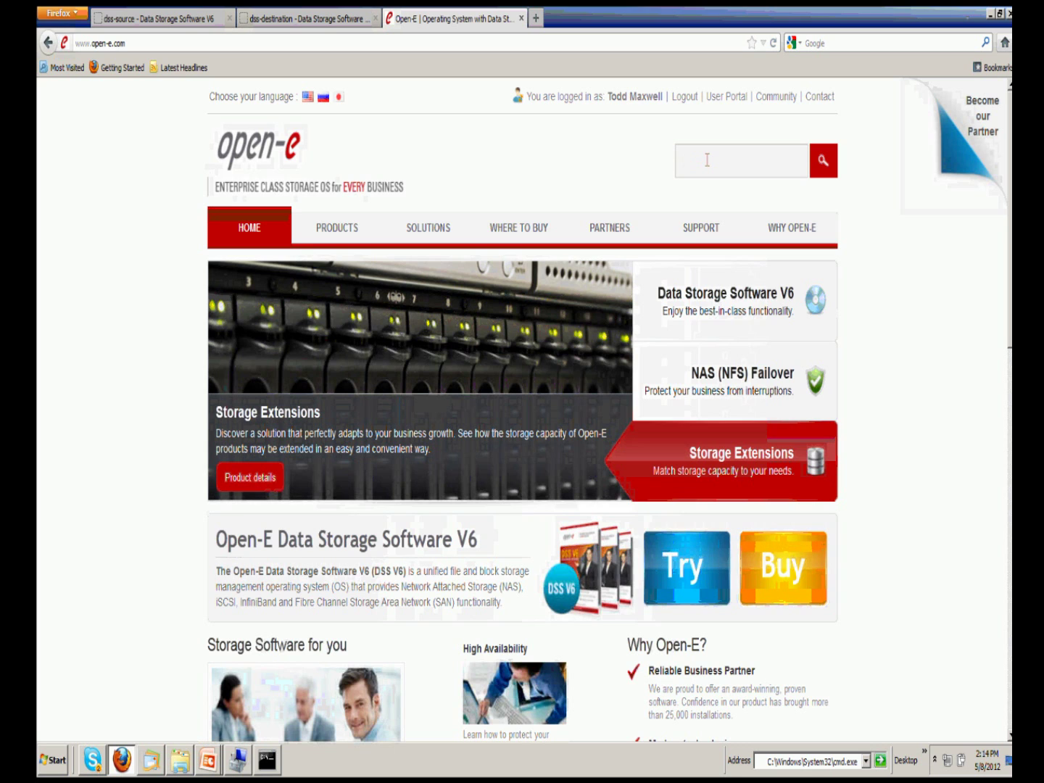
{"action": "type", "text": "DU"}
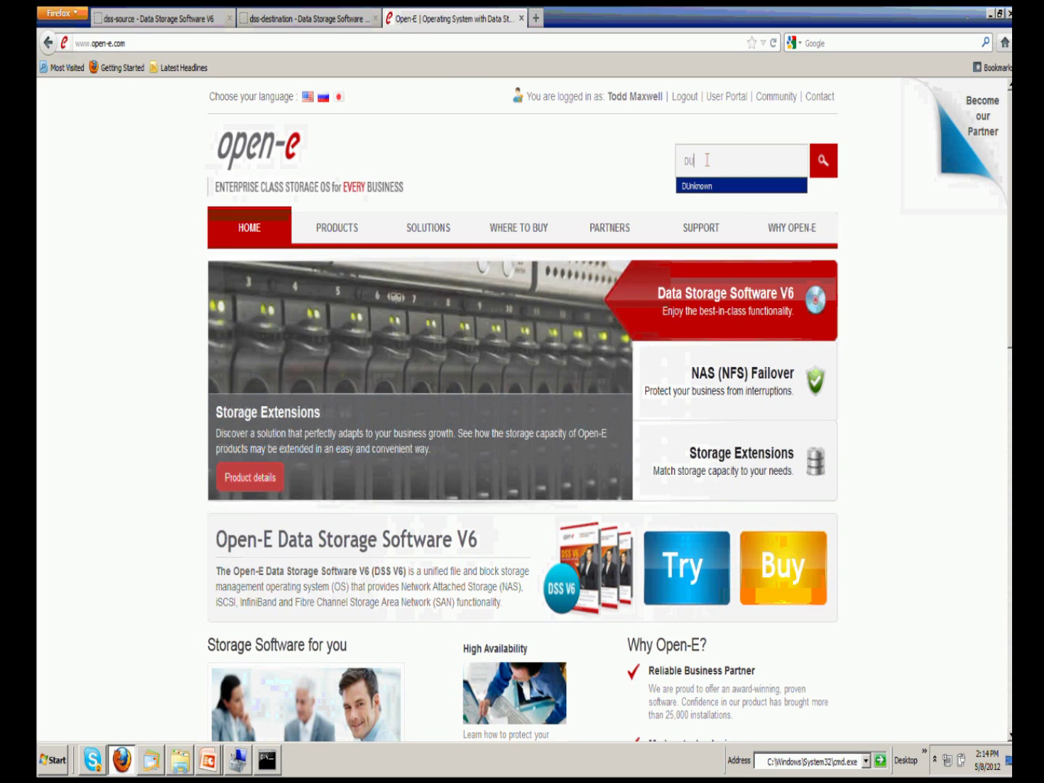
{"action": "key", "text": "Return"}
{"action": "left_click", "coordinate": [822, 162]}
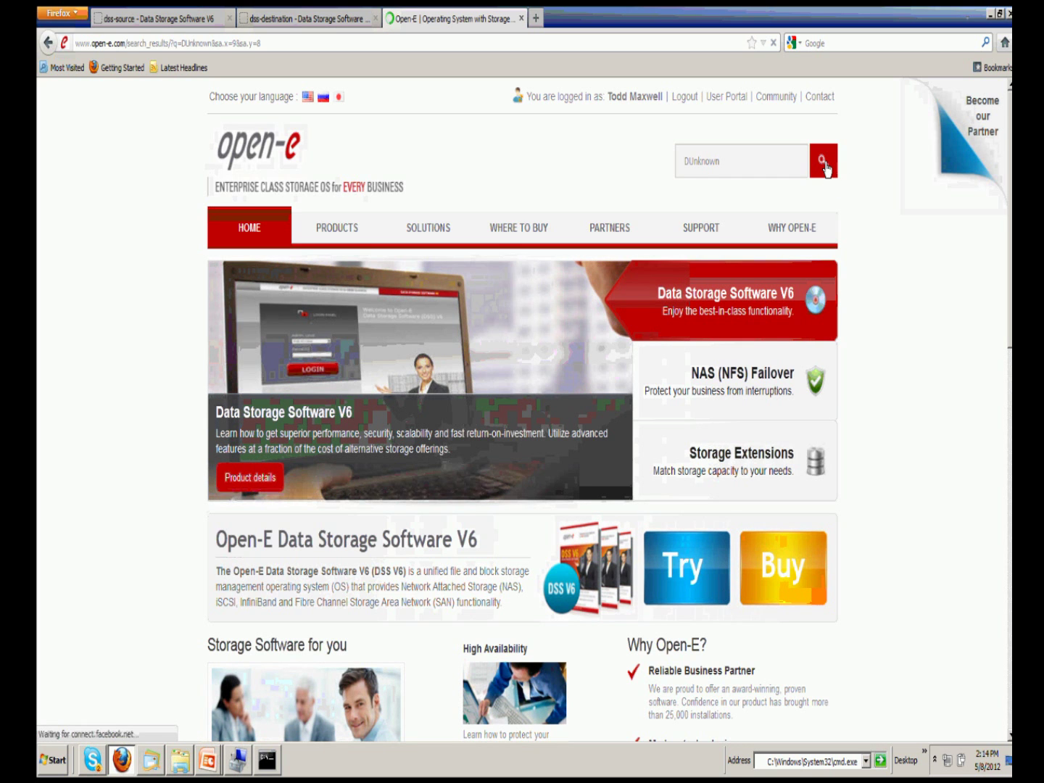
{"action": "scroll", "coordinate": [643, 421], "scroll_direction": "down", "scroll_amount": 5}
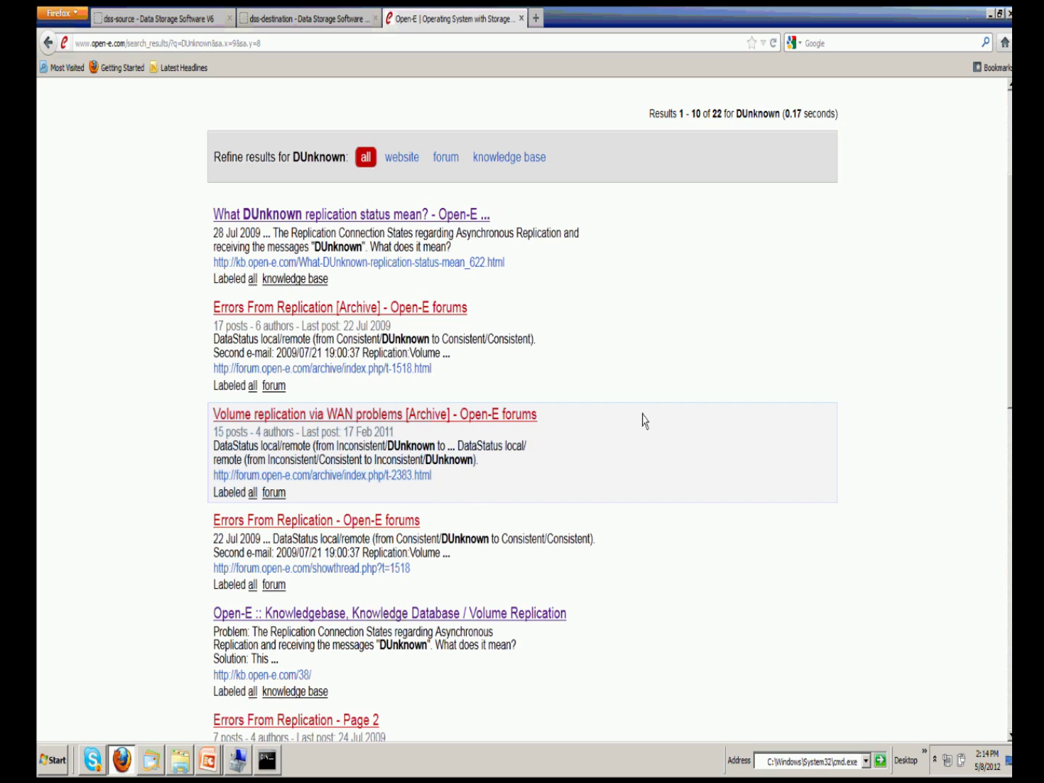
{"action": "left_click", "coordinate": [509, 159]}
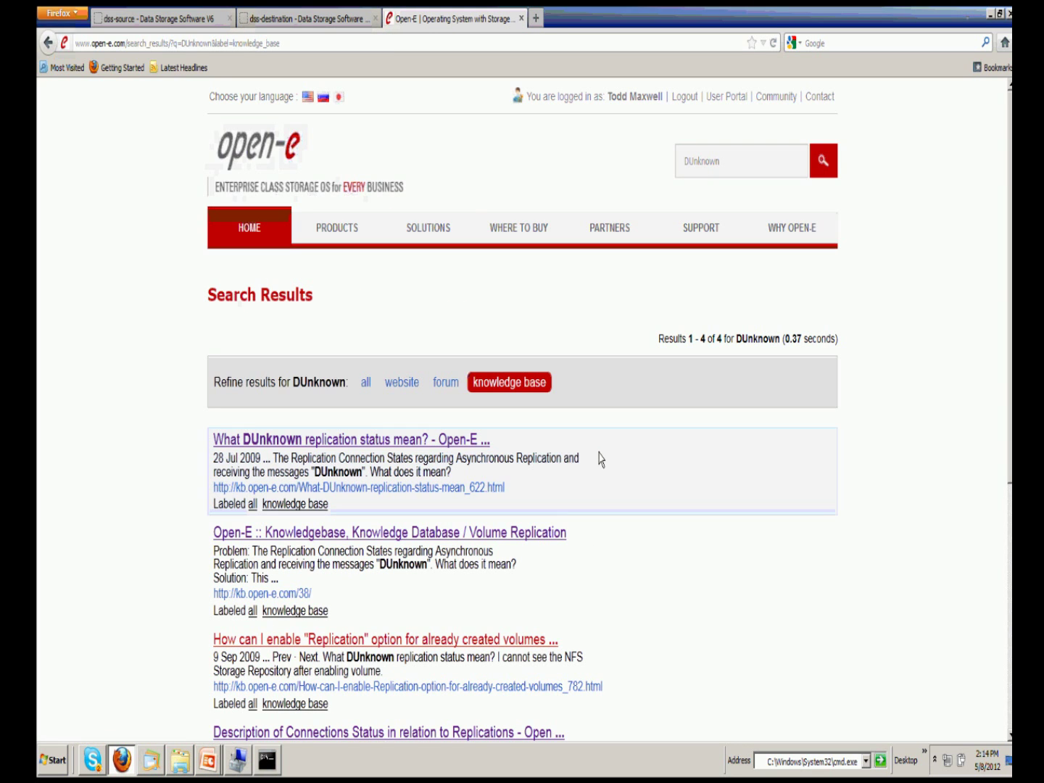
Step: Open the article "Description of Connections Status in relation to Replications", enlarge its text and read the DUnknown entry
{"action": "scroll", "coordinate": [600, 459], "scroll_direction": "down", "scroll_amount": 3}
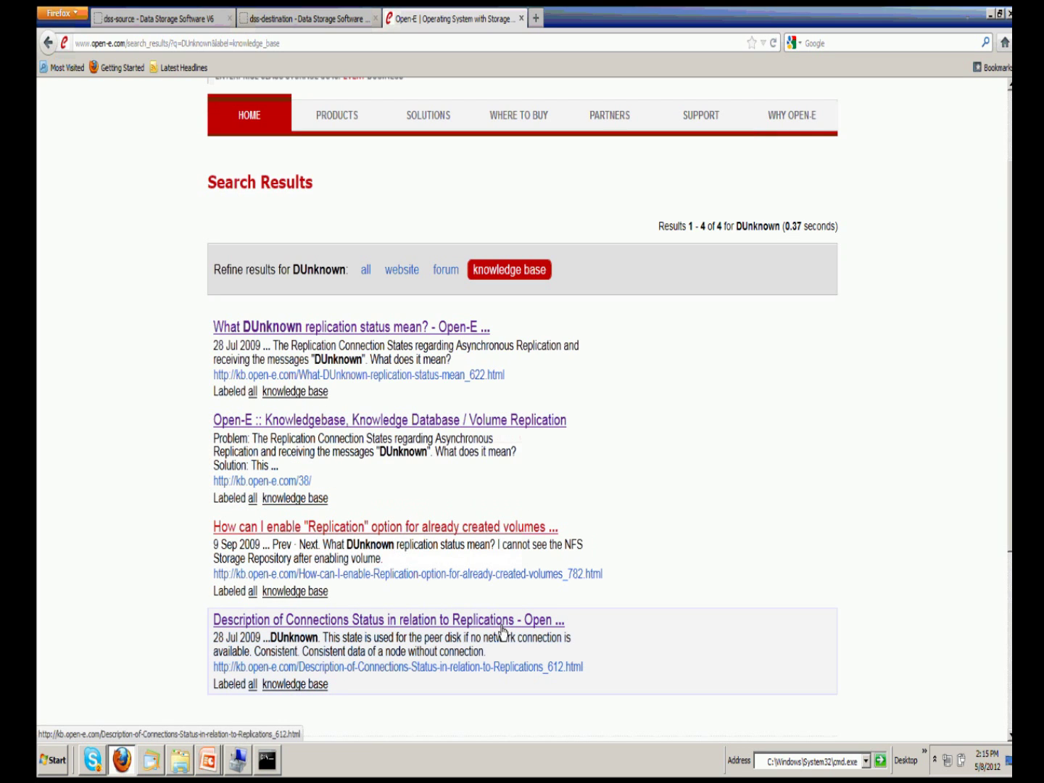
{"action": "left_click", "coordinate": [502, 622]}
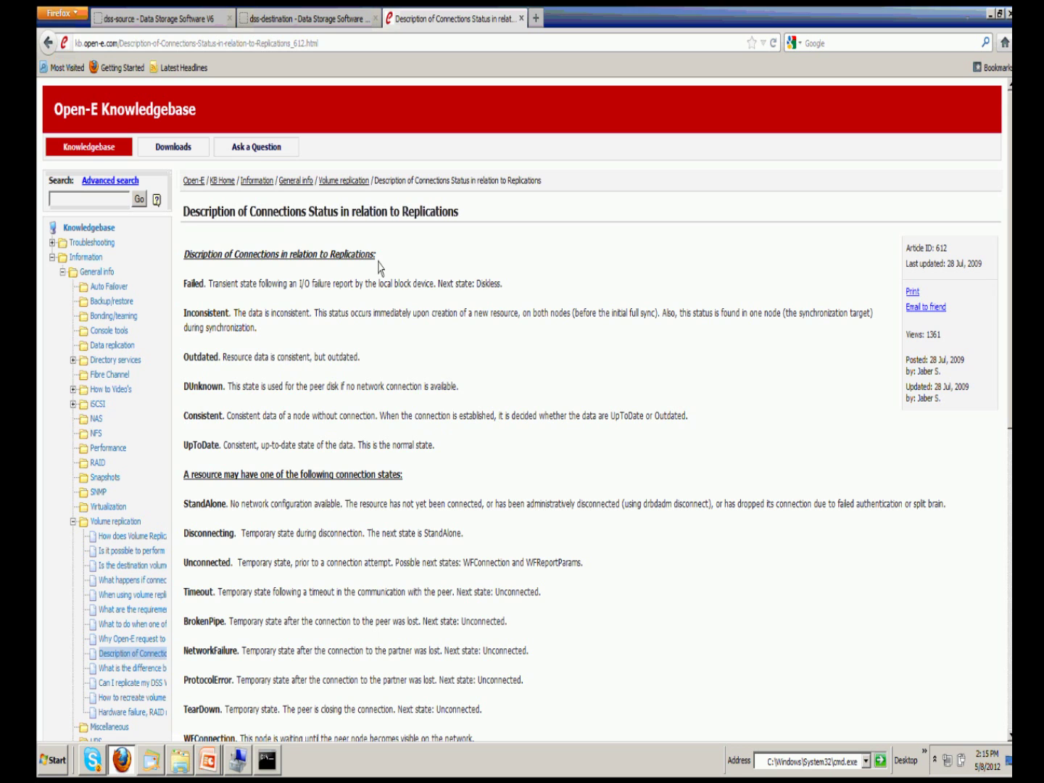
{"action": "key", "text": "ctrl+plus"}
{"action": "key", "text": "ctrl+plus"}
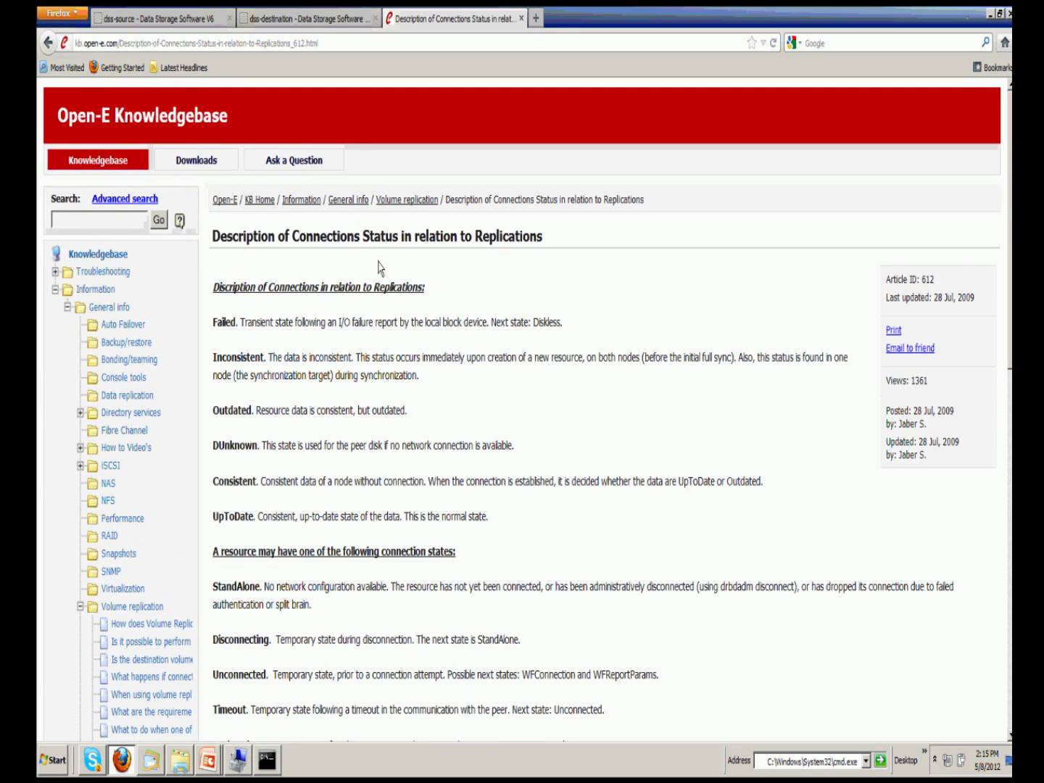
{"action": "key", "text": "ctrl+plus"}
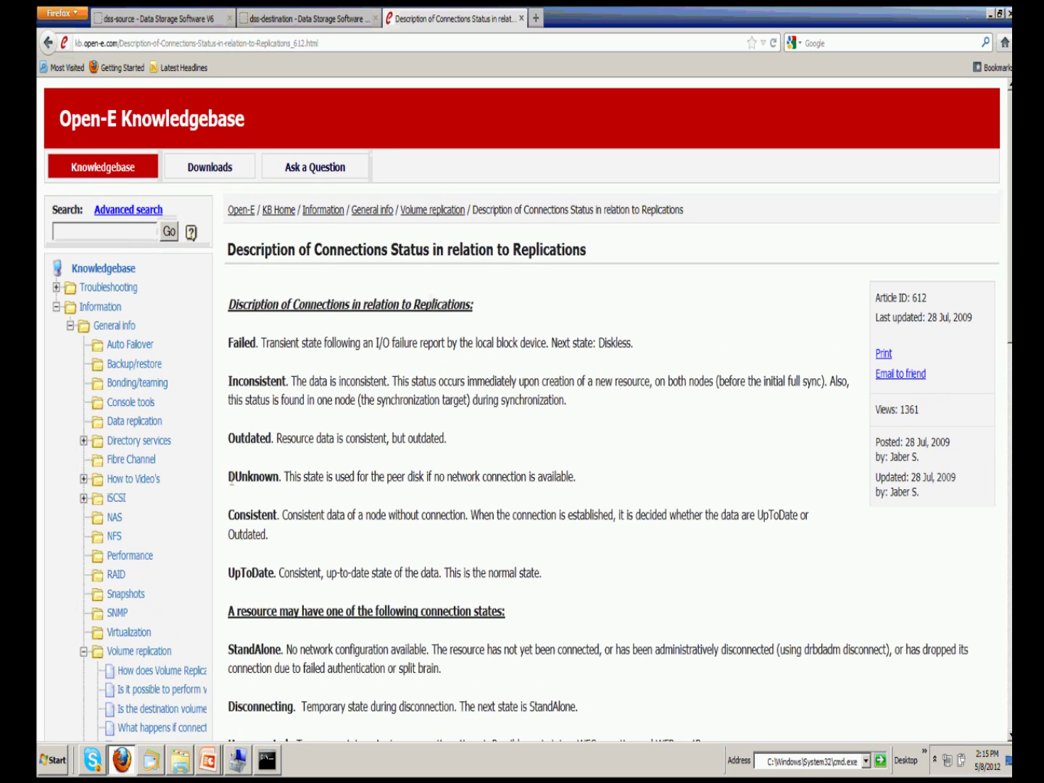
{"action": "left_click_drag", "start_coordinate": [230, 476], "coordinate": [318, 480]}
{"action": "left_click", "coordinate": [352, 507]}
{"action": "key", "text": "ctrl+plus"}
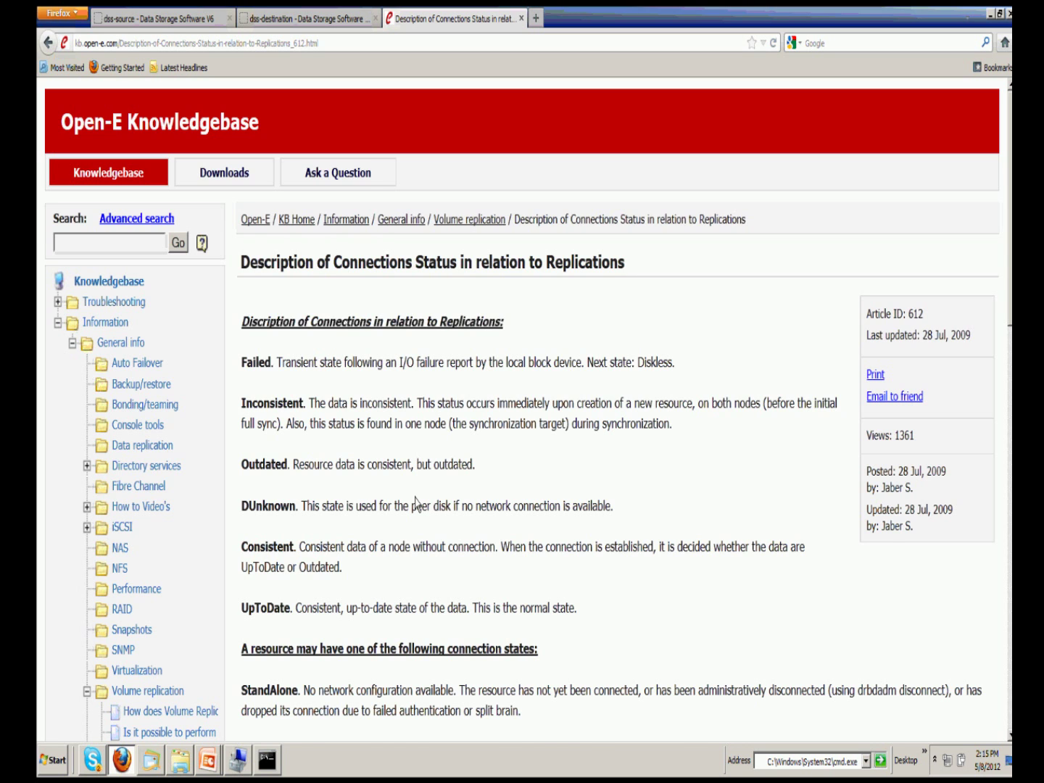
Step: Return from the article to the search results, then review the global failover status on dss-destination
{"action": "key", "text": "ctrl+minus"}
{"action": "key", "text": "ctrl+minus"}
{"action": "key", "text": "alt+Left"}
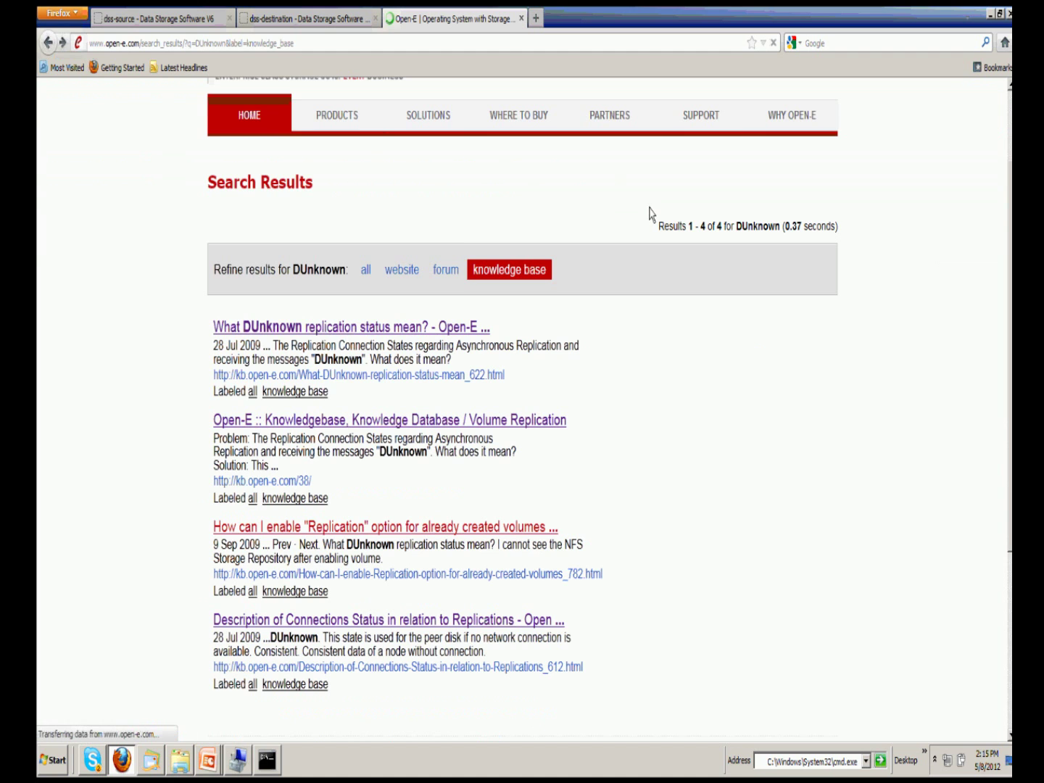
{"action": "scroll", "coordinate": [569, 268], "scroll_direction": "up", "scroll_amount": 3}
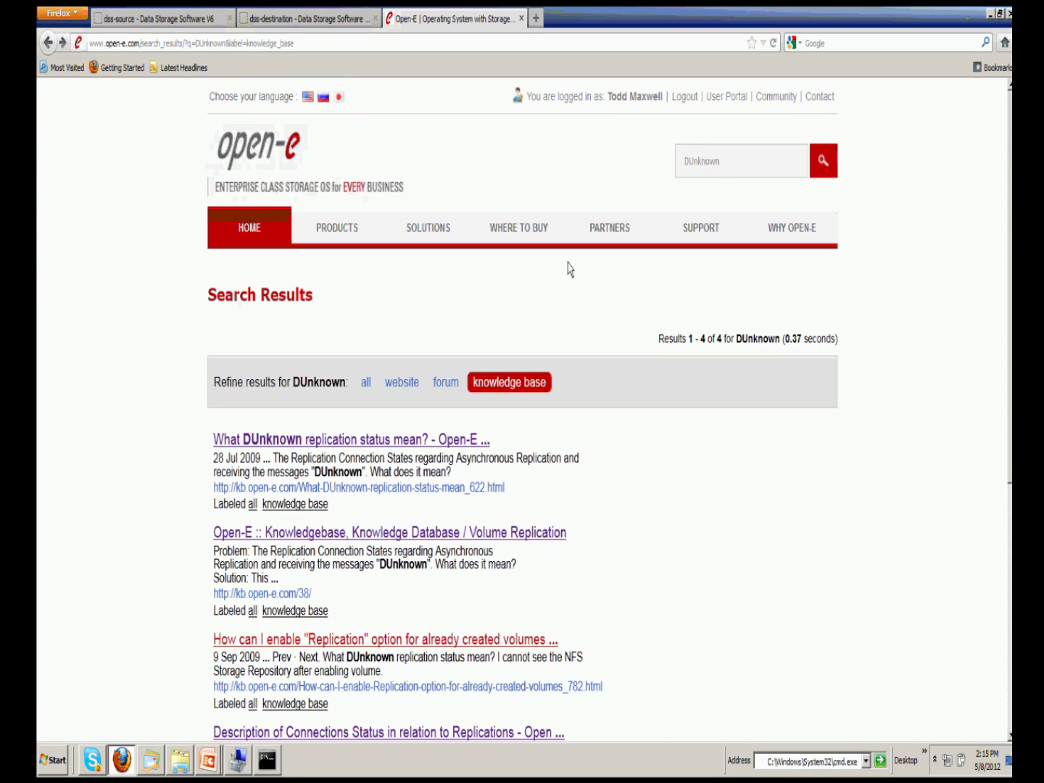
{"action": "left_click", "coordinate": [305, 21]}
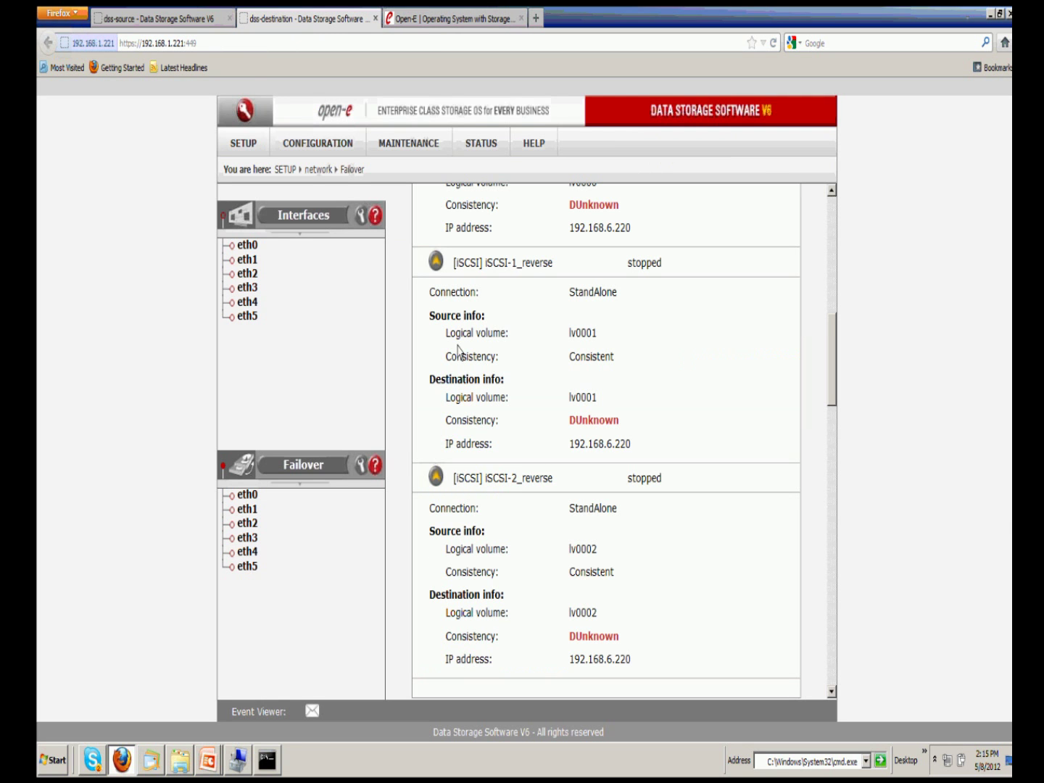
{"action": "scroll", "coordinate": [461, 349], "scroll_direction": "up", "scroll_amount": 3}
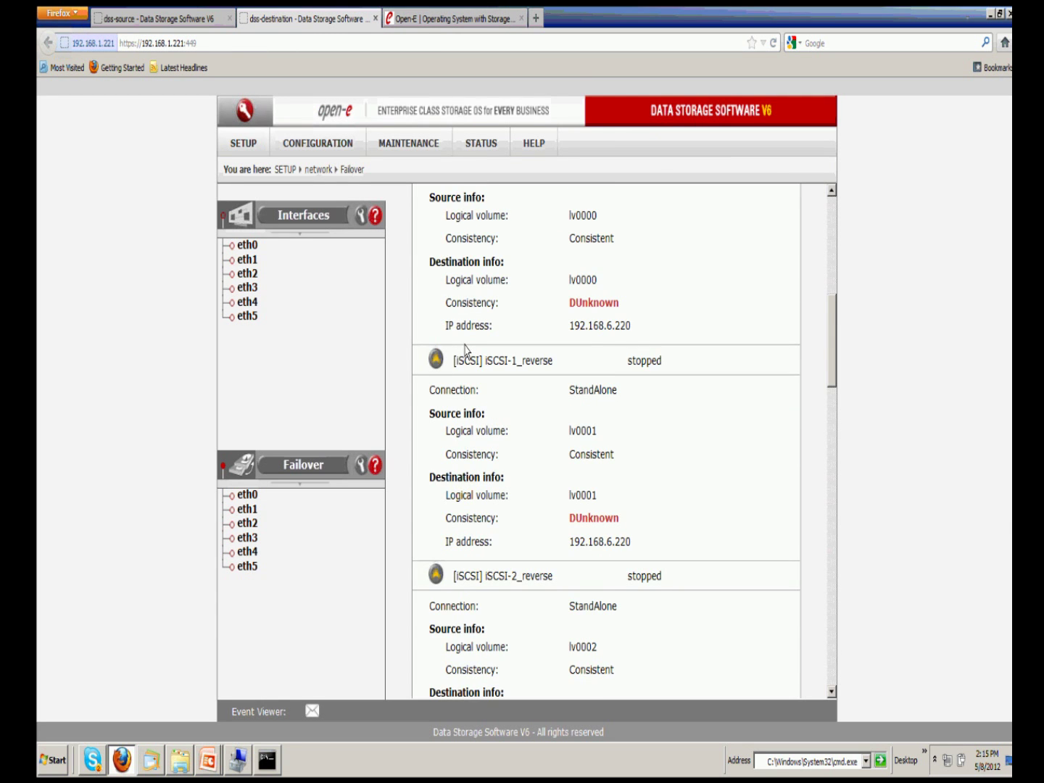
{"action": "scroll", "coordinate": [465, 350], "scroll_direction": "up", "scroll_amount": 9}
{"action": "scroll", "coordinate": [472, 352], "scroll_direction": "up", "scroll_amount": 7}
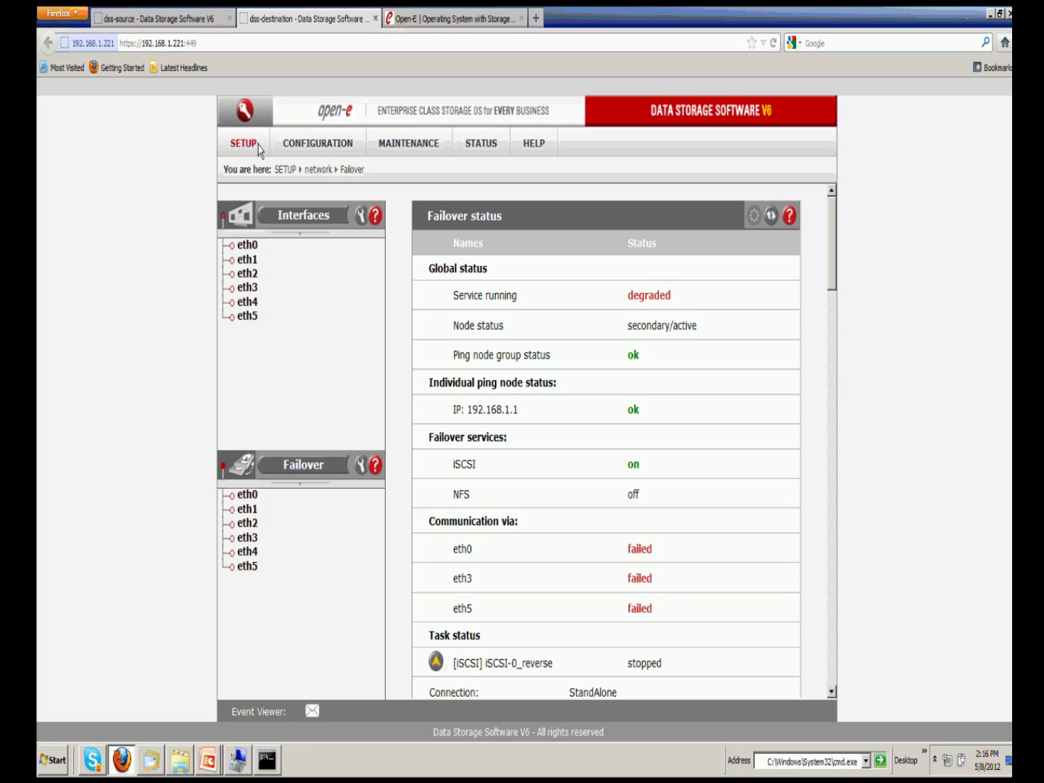
Step: In dss-destination's administrator settings, enable error e-mails with a test message, enter the mail account password, show the advanced options and apply
{"action": "left_click", "coordinate": [259, 148]}
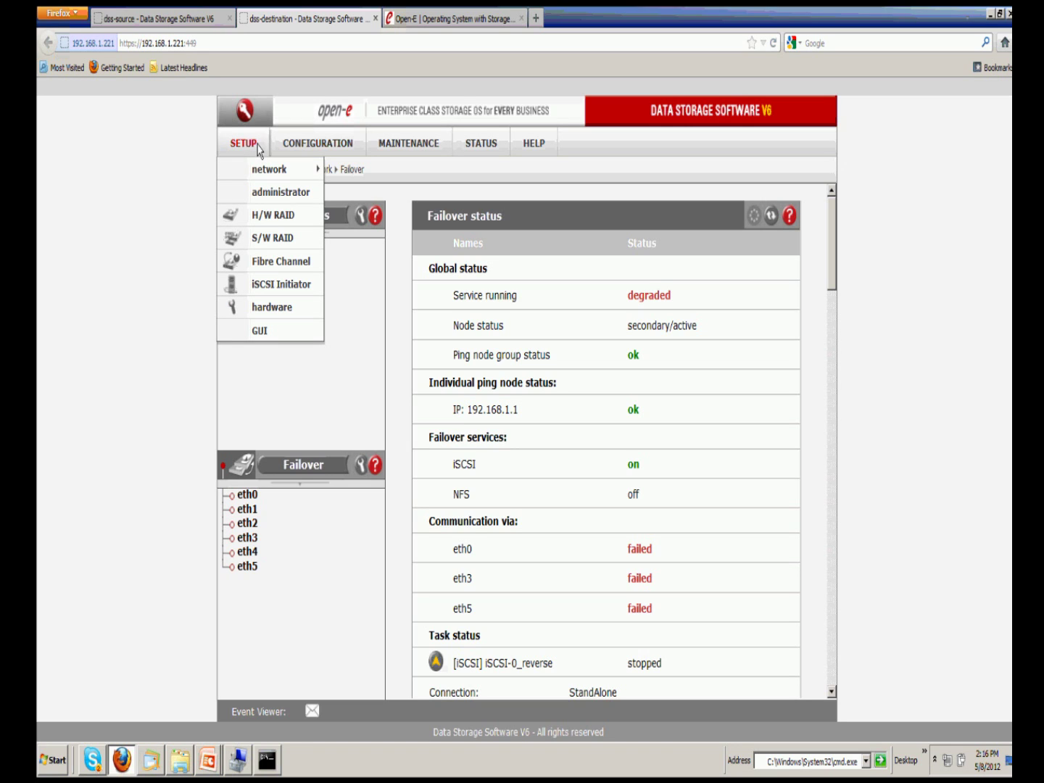
{"action": "left_click", "coordinate": [312, 200]}
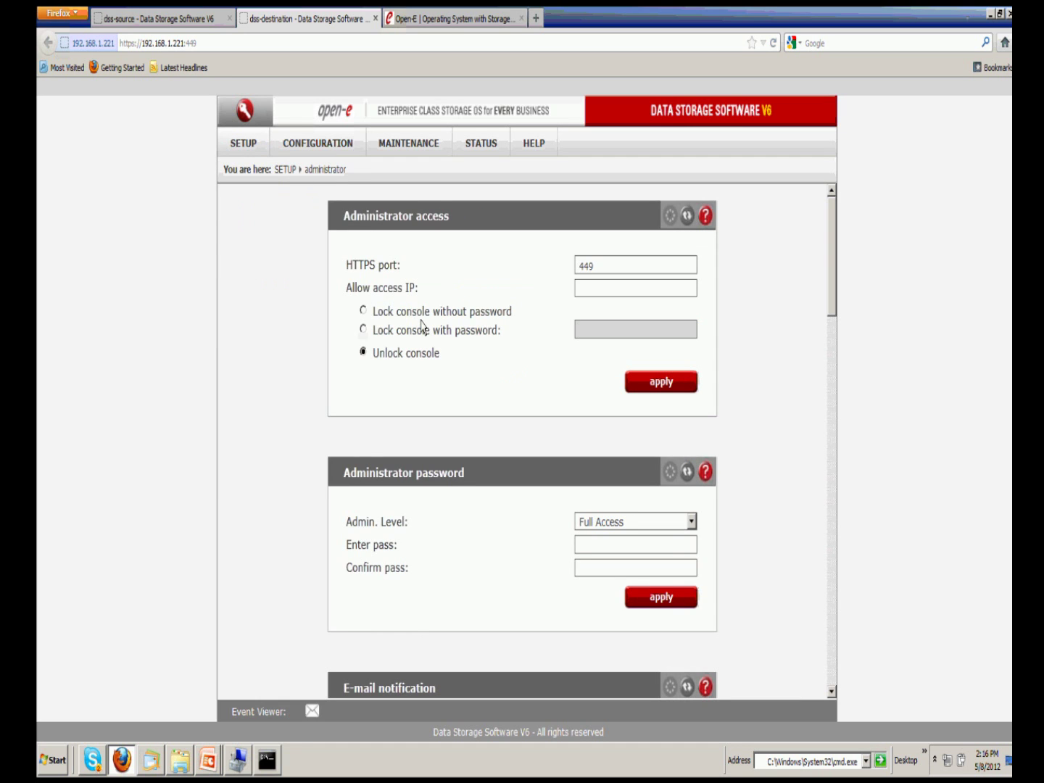
{"action": "scroll", "coordinate": [734, 390], "scroll_direction": "down", "scroll_amount": 1}
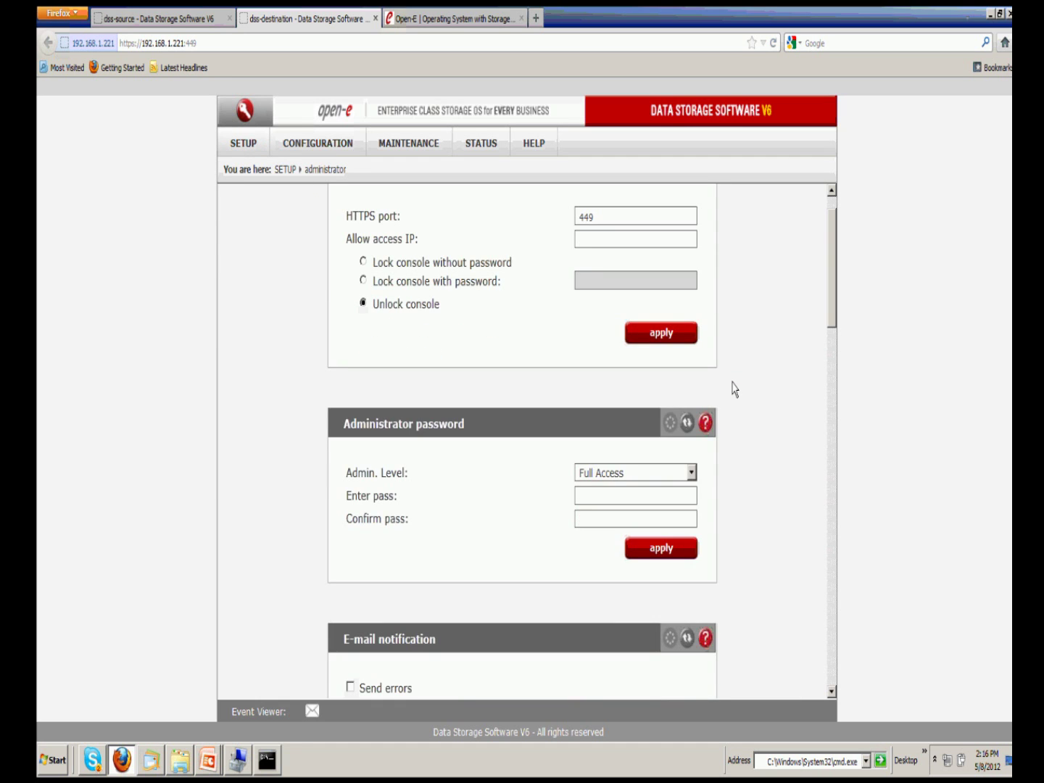
{"action": "scroll", "coordinate": [734, 388], "scroll_direction": "down", "scroll_amount": 6}
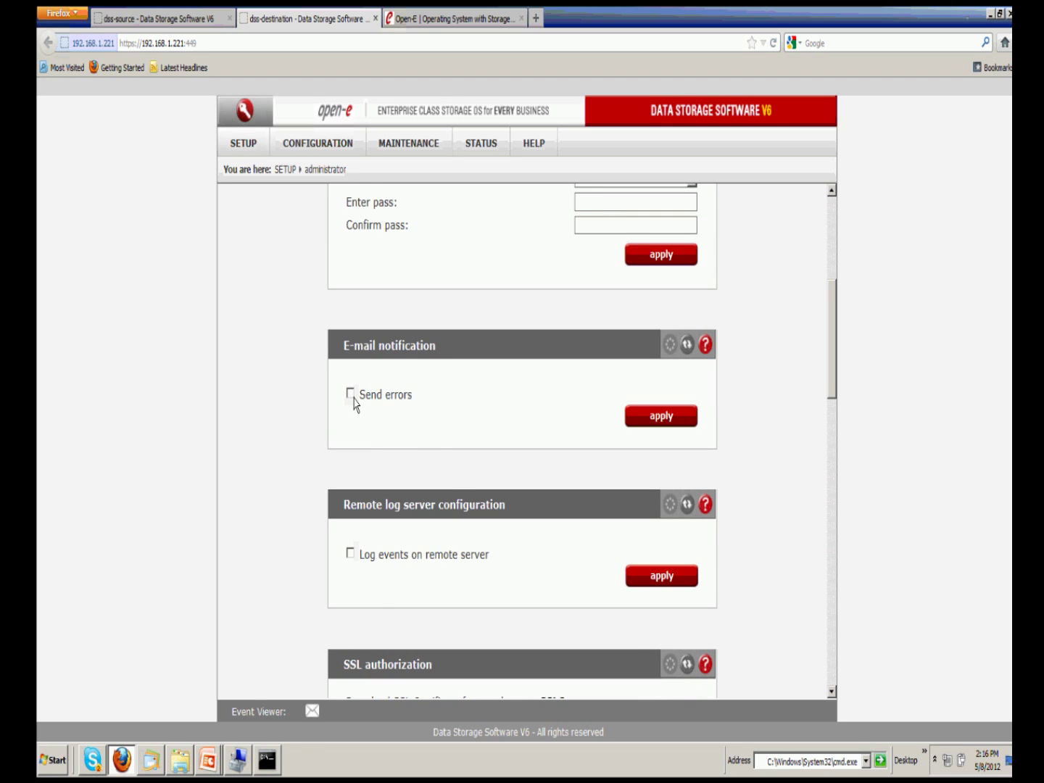
{"action": "left_click", "coordinate": [350, 394]}
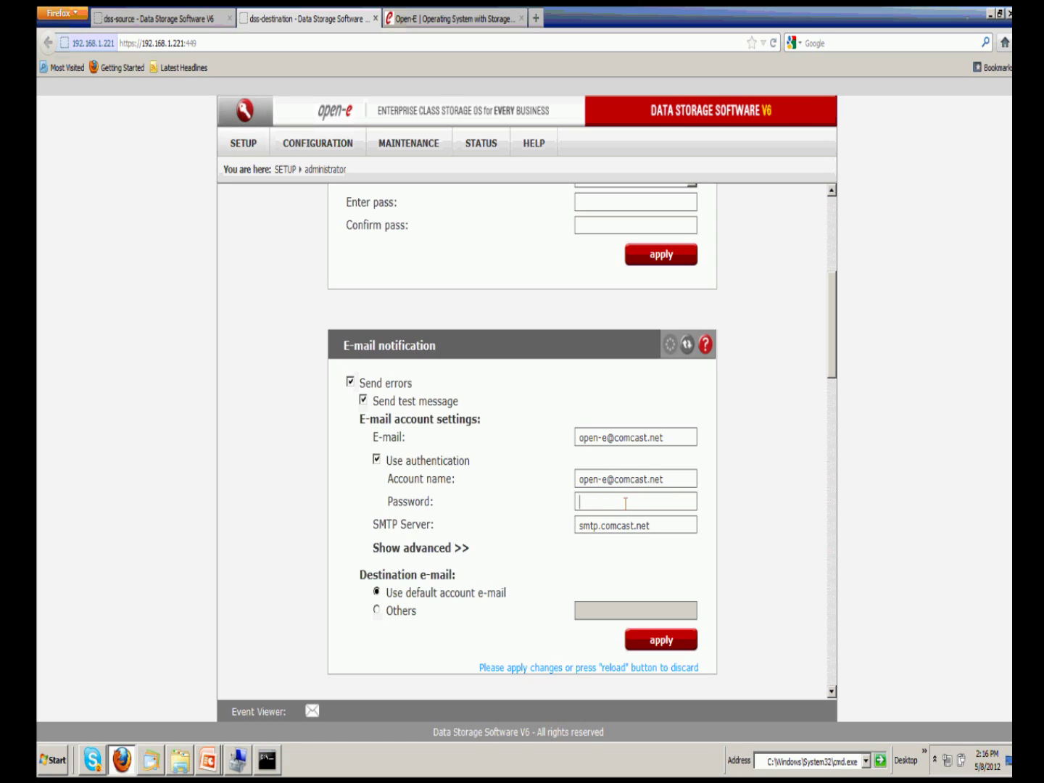
{"action": "type", "text": "*********"}
{"action": "left_click", "coordinate": [451, 555]}
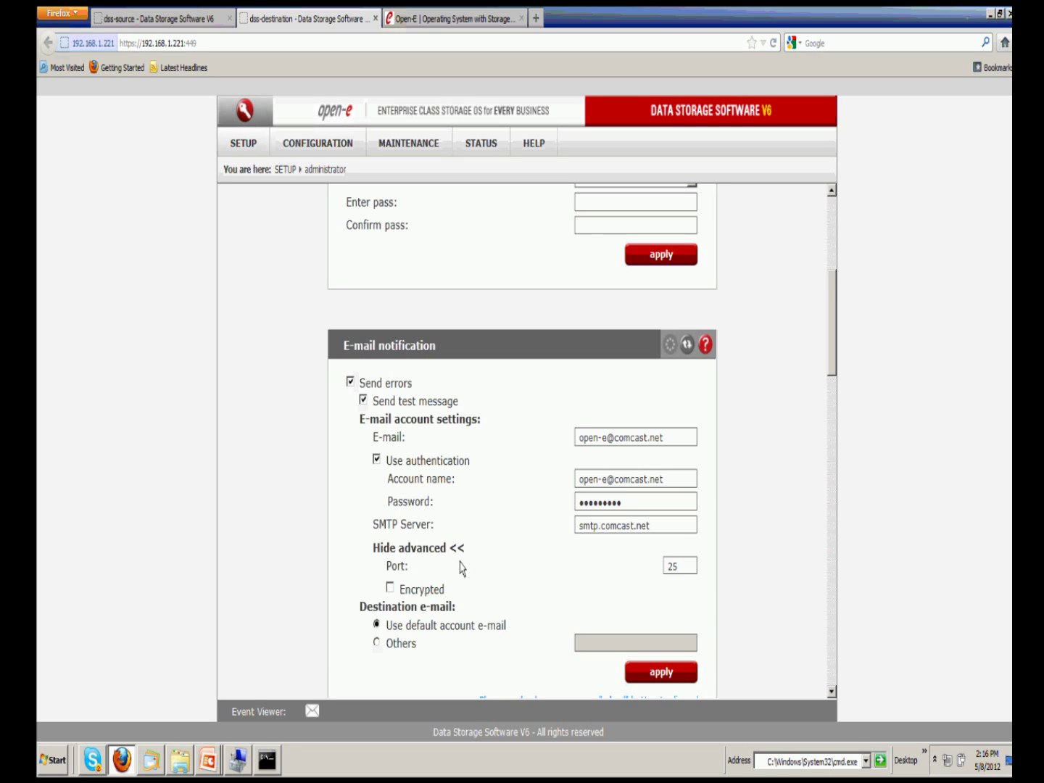
{"action": "scroll", "coordinate": [460, 569], "scroll_direction": "down", "scroll_amount": 1}
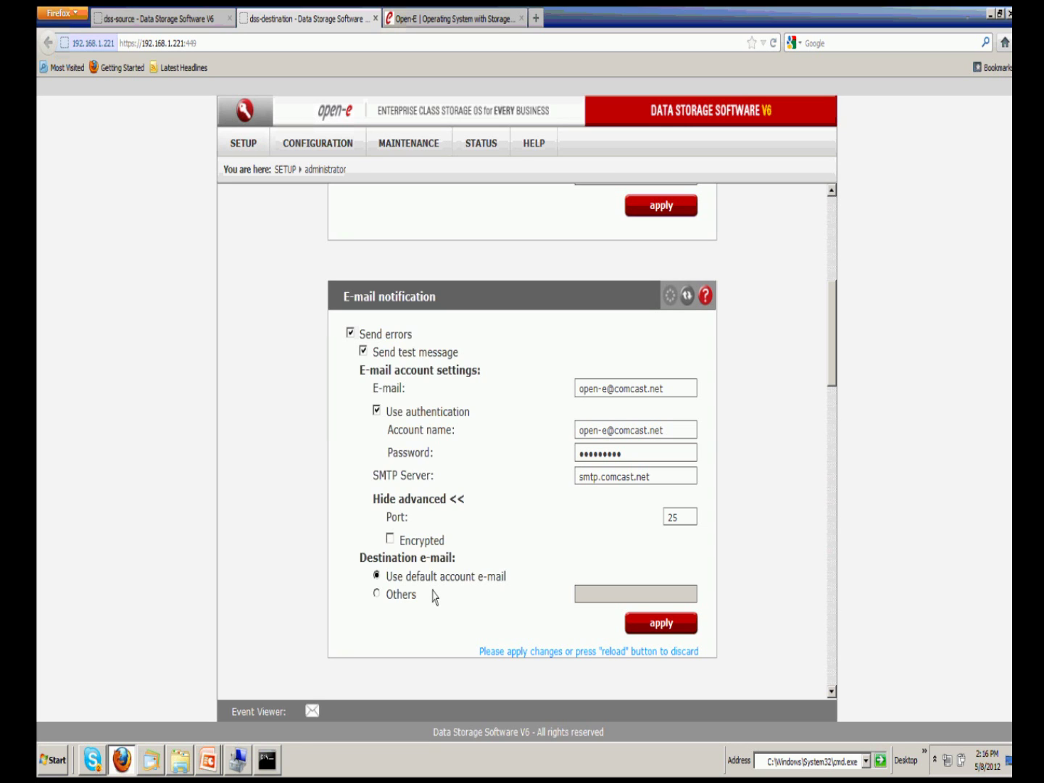
{"action": "left_click", "coordinate": [661, 623]}
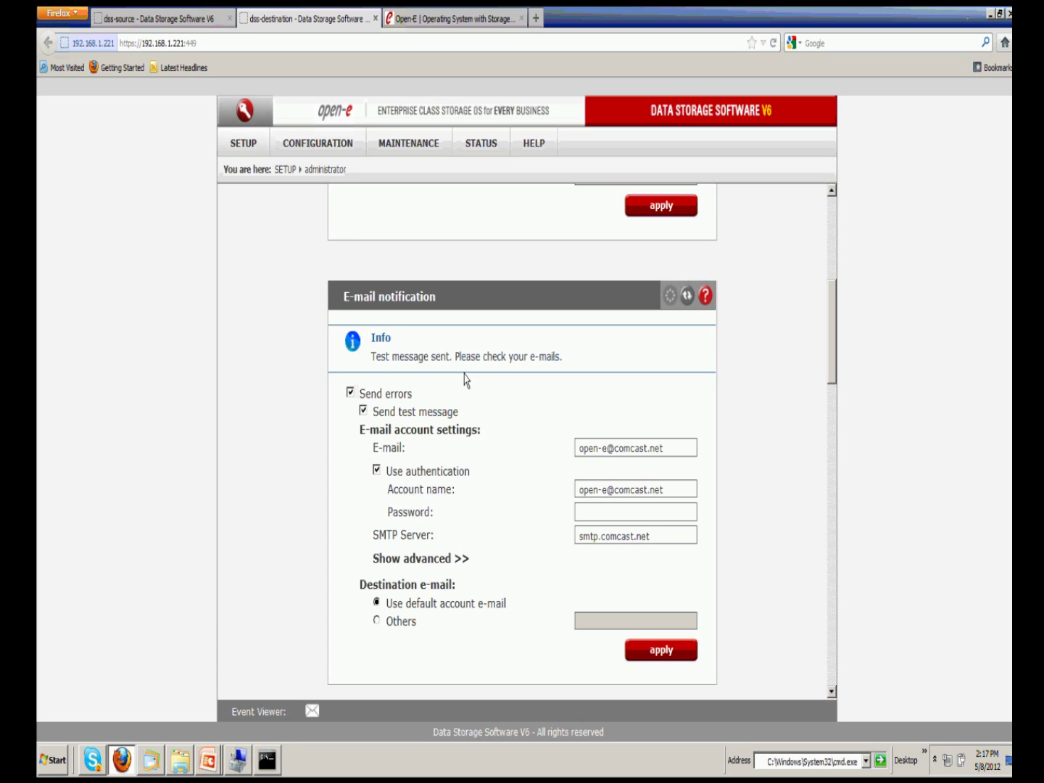
Step: Switch to Windows Live Mail, fetch new mail, read the Connection test message from dss-destination, and return to Firefox
{"action": "left_click", "coordinate": [154, 763]}
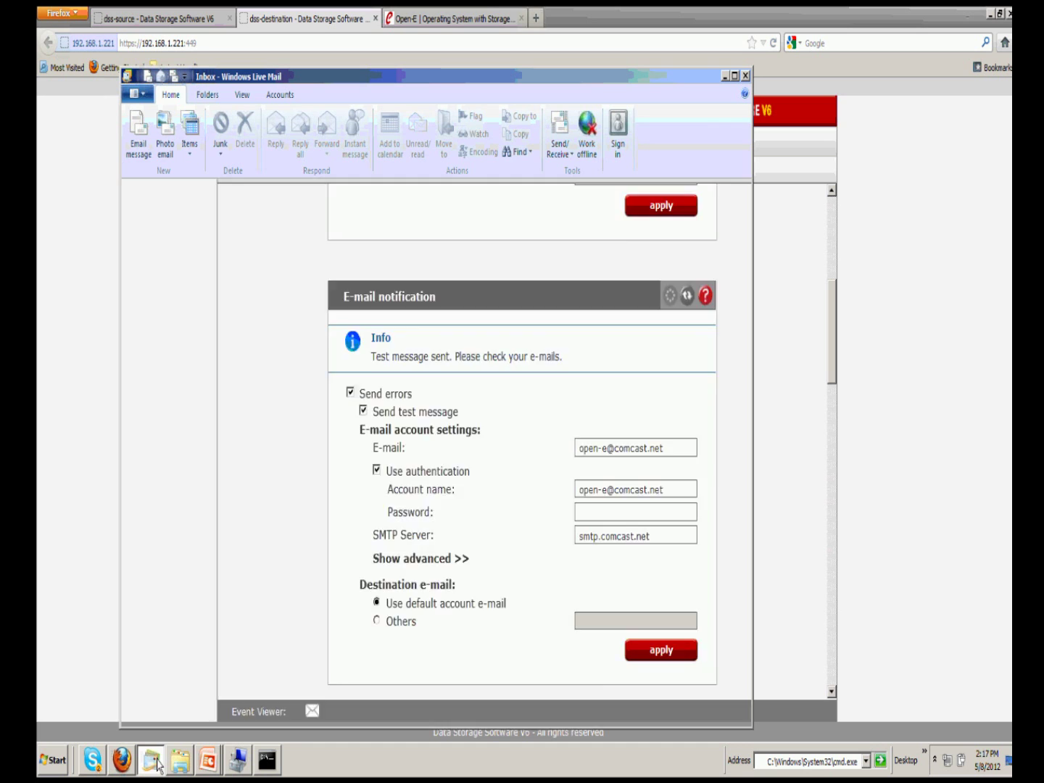
{"action": "left_click", "coordinate": [558, 134]}
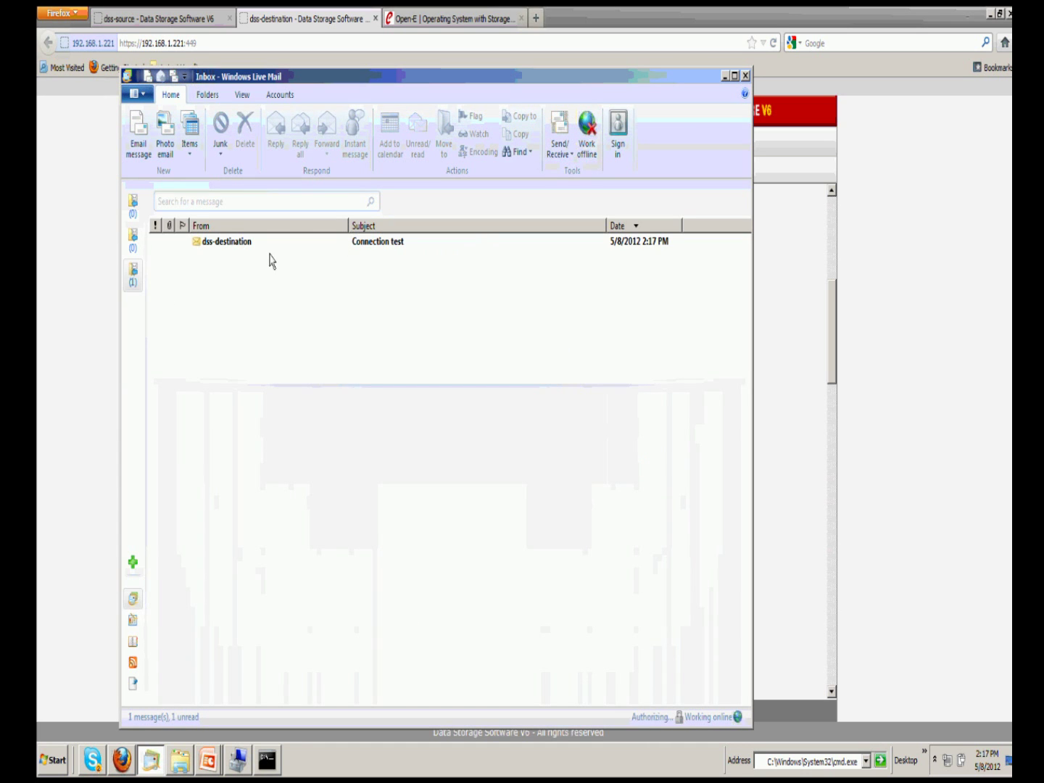
{"action": "left_click", "coordinate": [238, 247]}
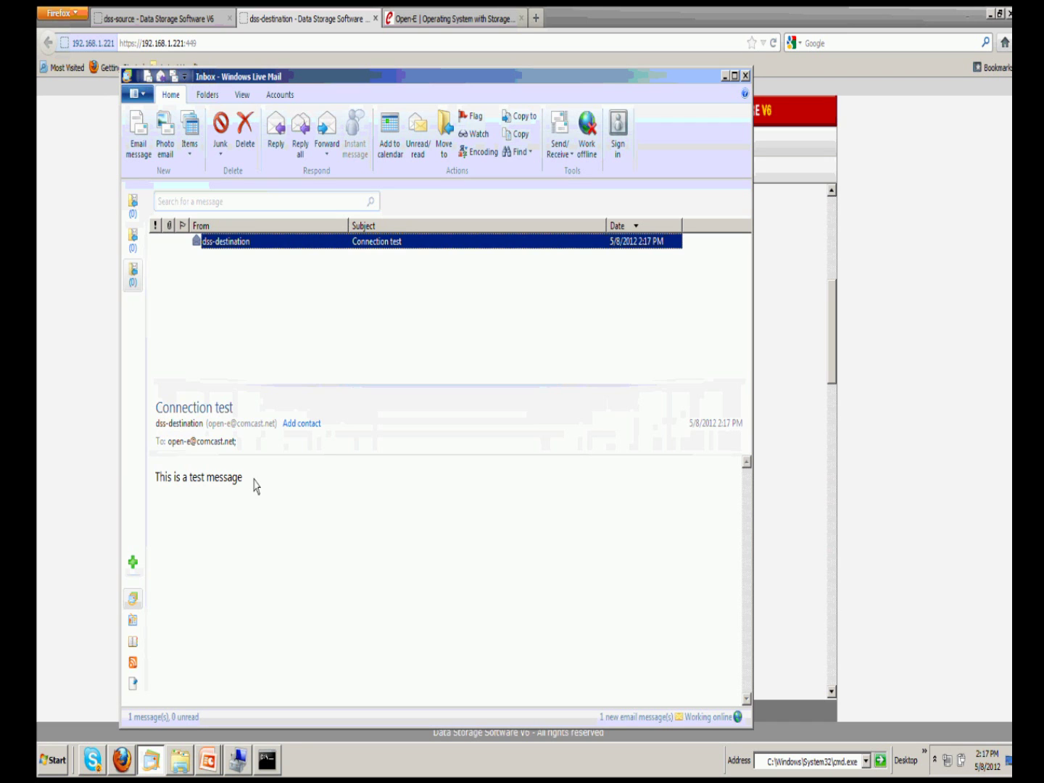
{"action": "left_click", "coordinate": [788, 304]}
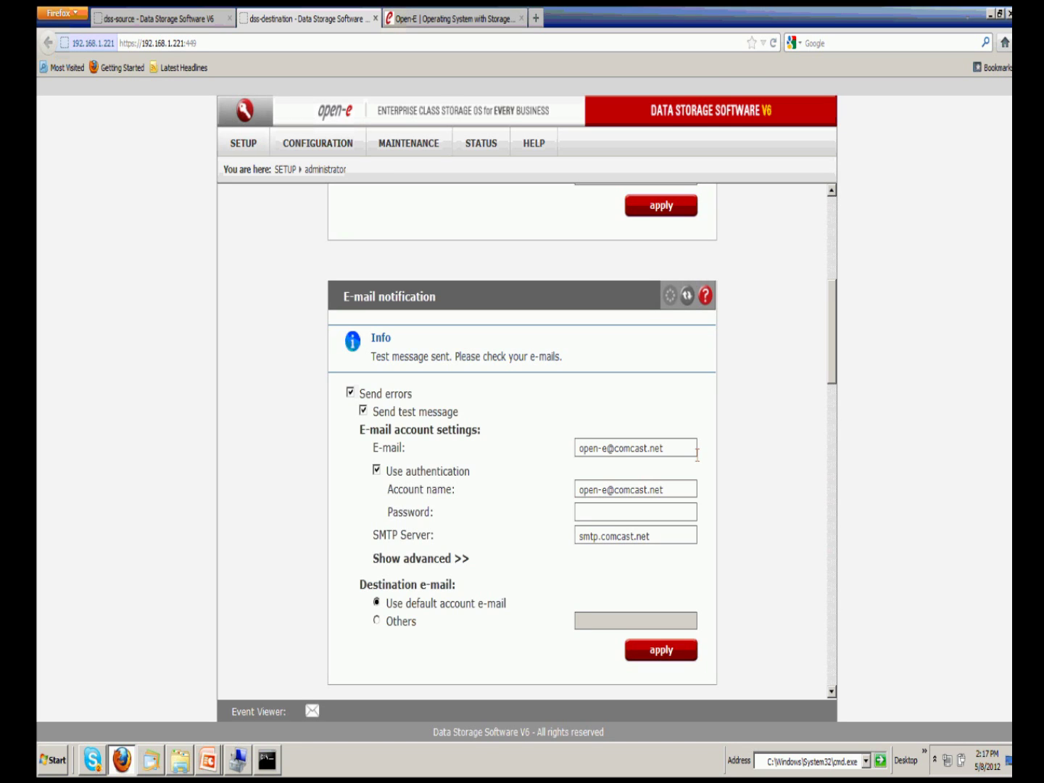
Step: Enable logging events on a remote server without applying it, and read the help for Remote log server configuration
{"action": "scroll", "coordinate": [715, 484], "scroll_direction": "down", "scroll_amount": 1}
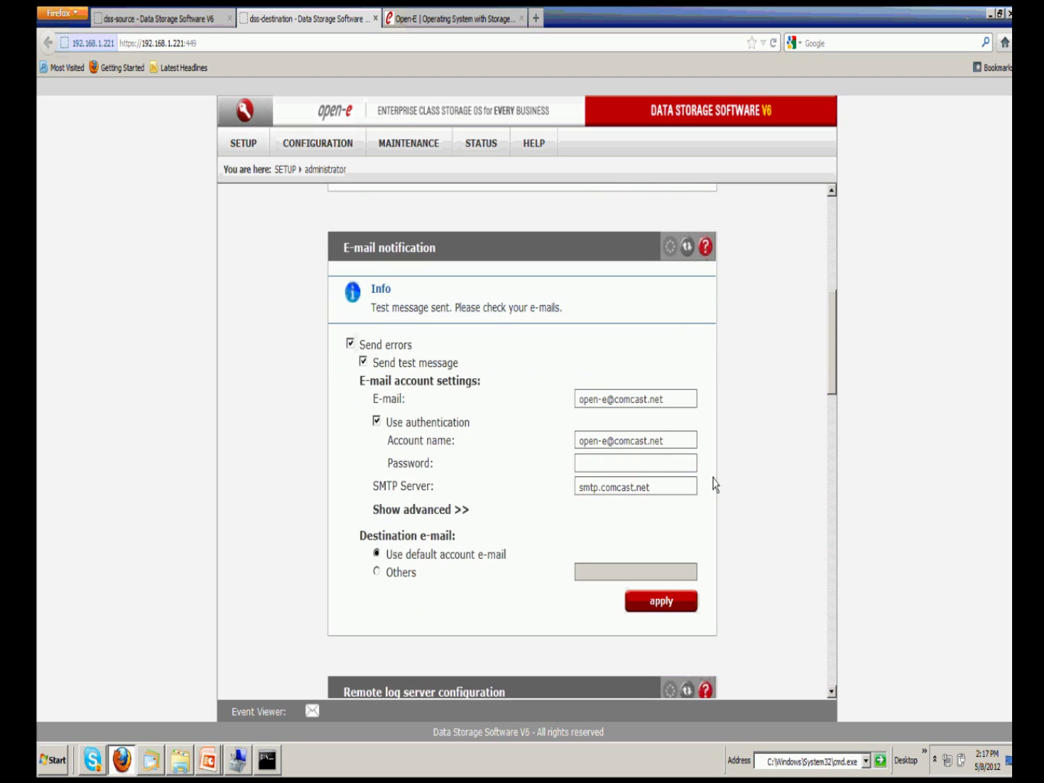
{"action": "scroll", "coordinate": [714, 485], "scroll_direction": "down", "scroll_amount": 5}
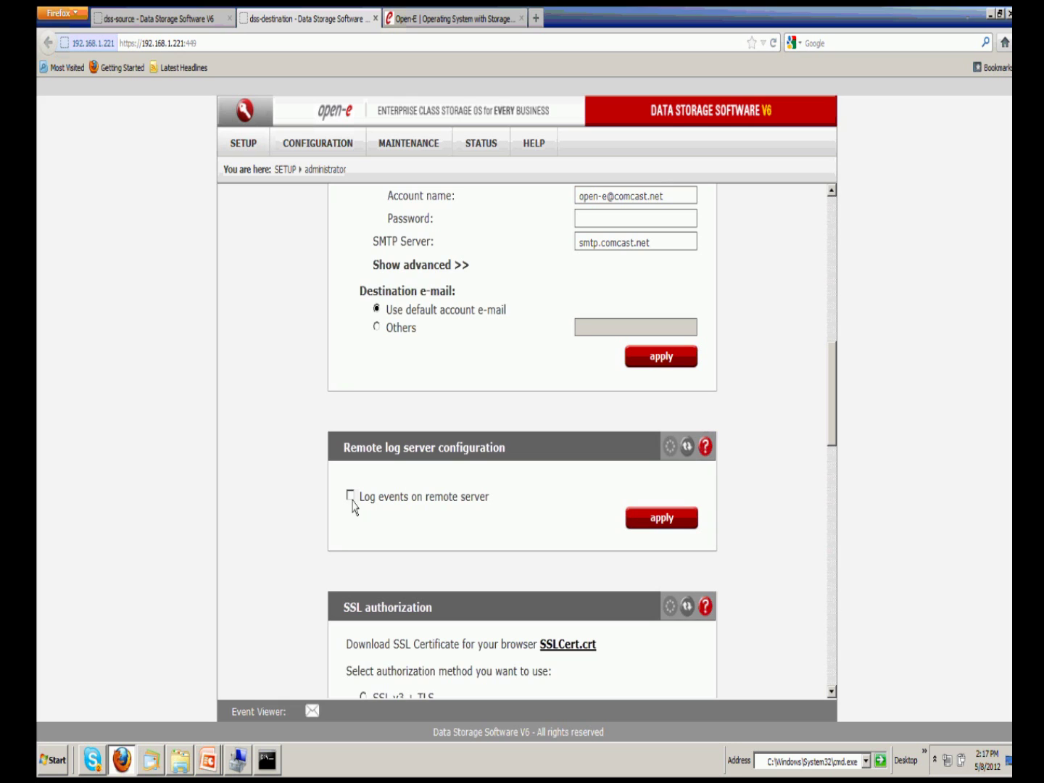
{"action": "left_click", "coordinate": [350, 496]}
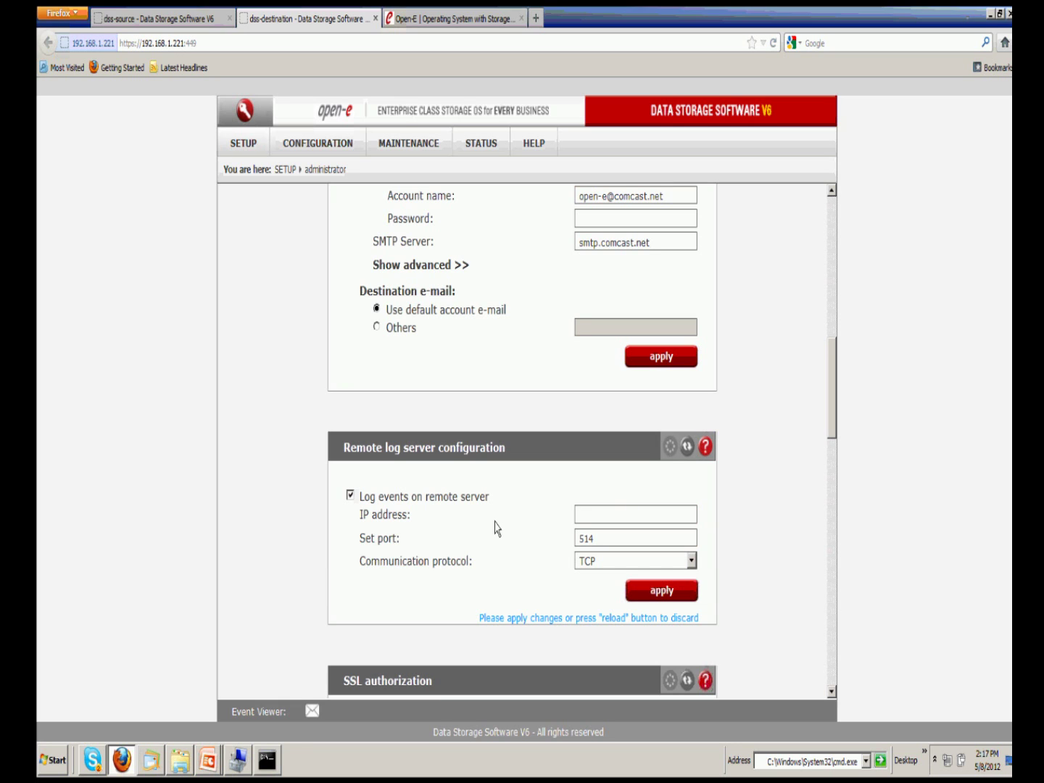
{"action": "left_click", "coordinate": [705, 447]}
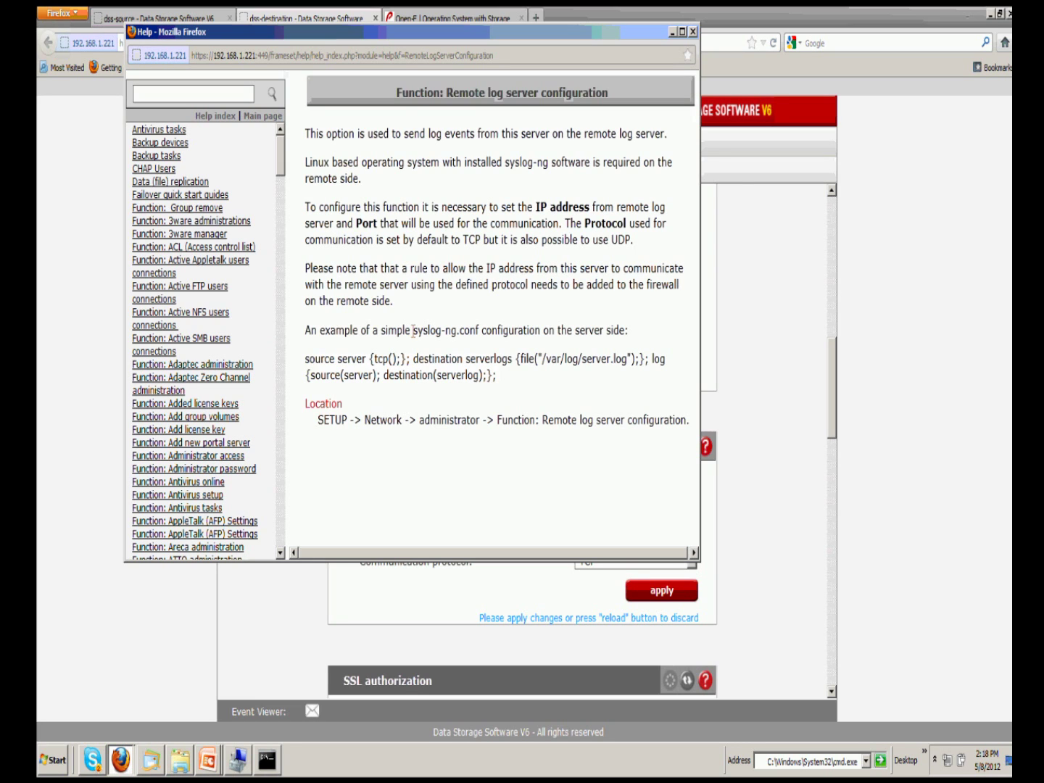
{"action": "left_click", "coordinate": [693, 33]}
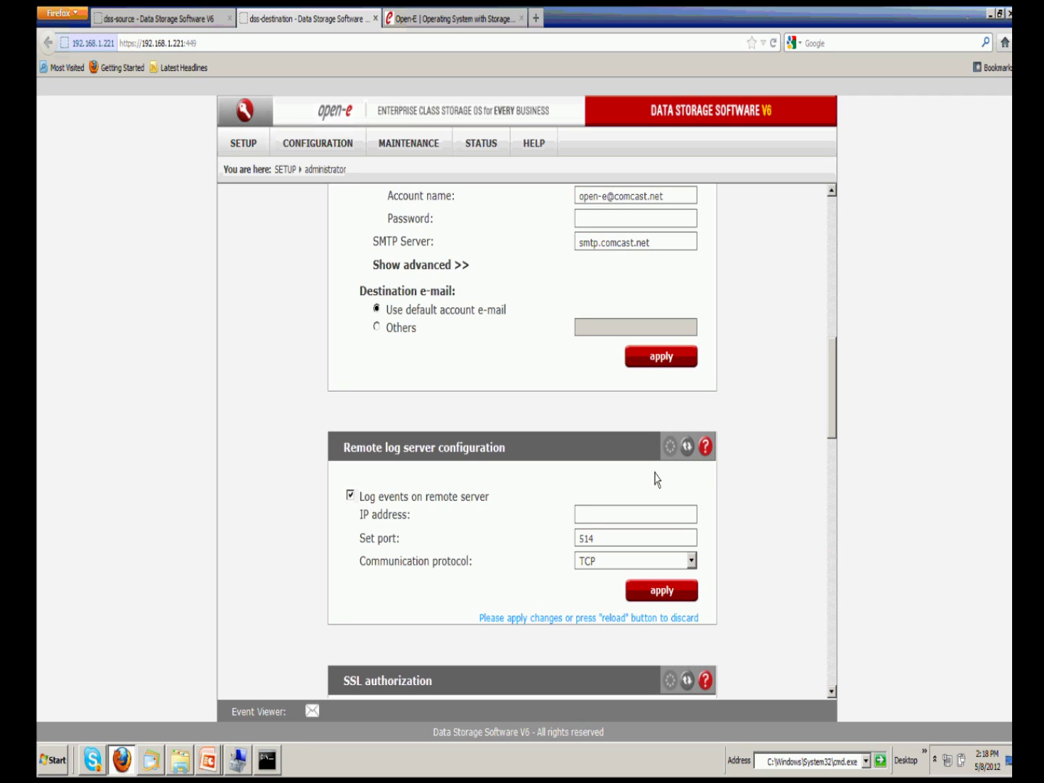
Step: Open the network failover settings of dss-destination
{"action": "scroll", "coordinate": [656, 479], "scroll_direction": "up", "scroll_amount": 5}
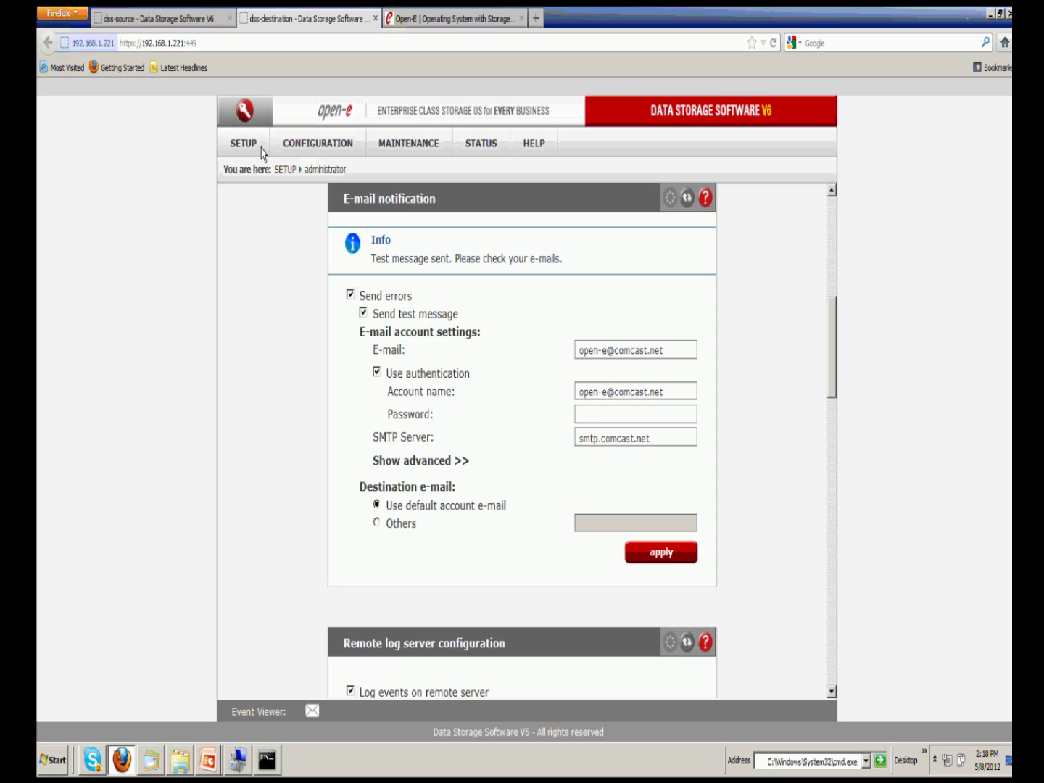
{"action": "mouse_move", "coordinate": [290, 162]}
{"action": "mouse_move", "coordinate": [258, 143]}
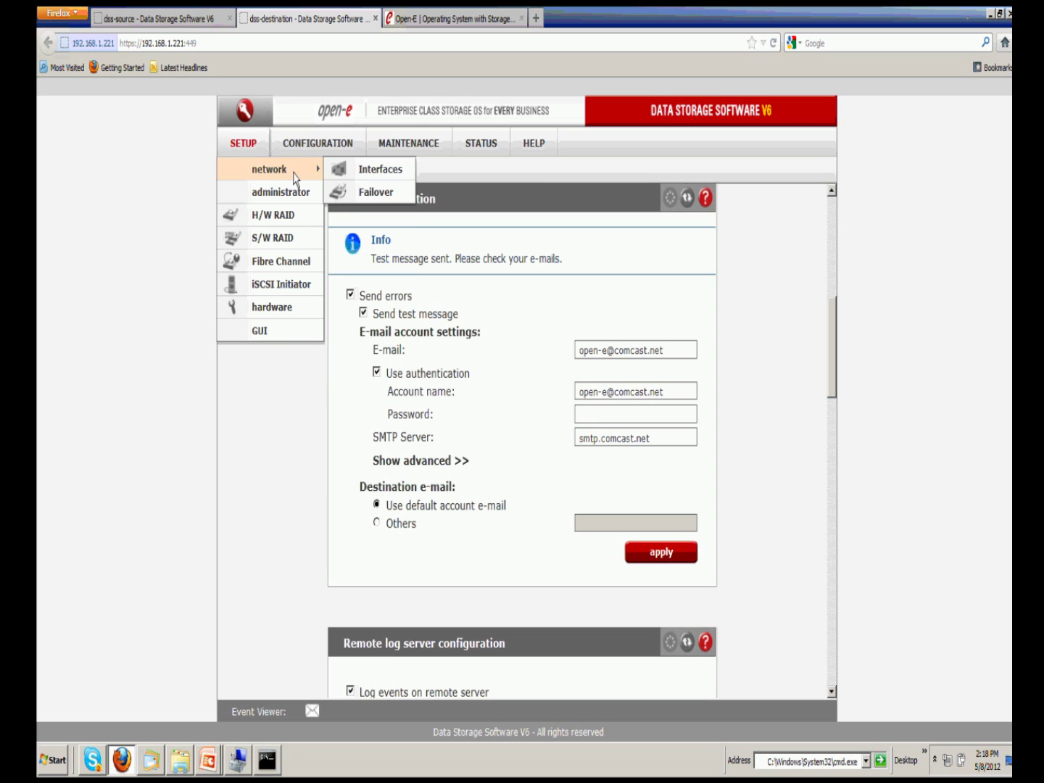
{"action": "left_click", "coordinate": [369, 194]}
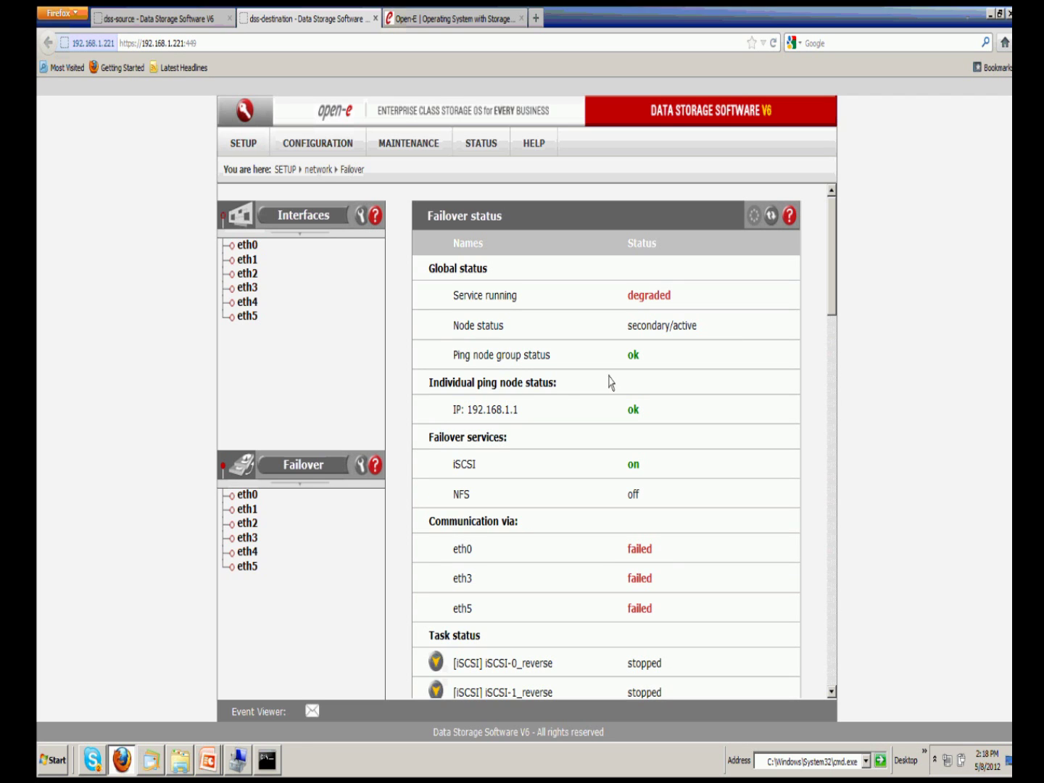
Step: Check the files on the iSCSI DSS V6 Target (F:) drive, selecting the two Tuning options documents, and minimize the window
{"action": "left_click", "coordinate": [193, 762]}
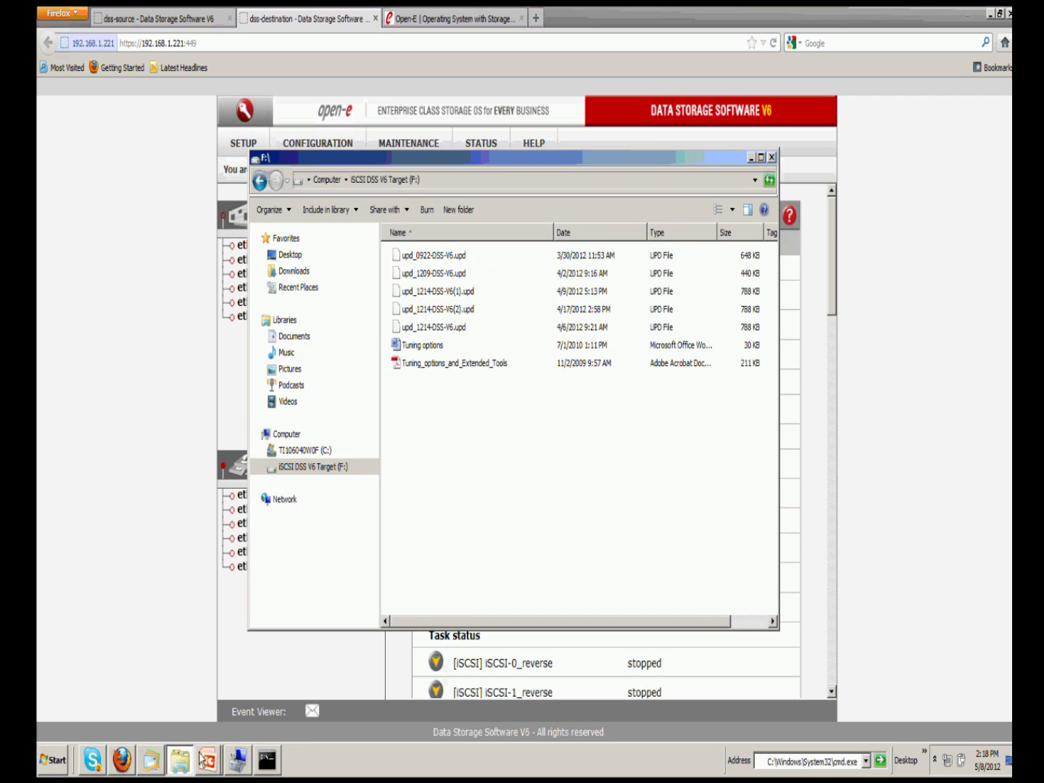
{"action": "left_click_drag", "start_coordinate": [424, 389], "coordinate": [425, 353]}
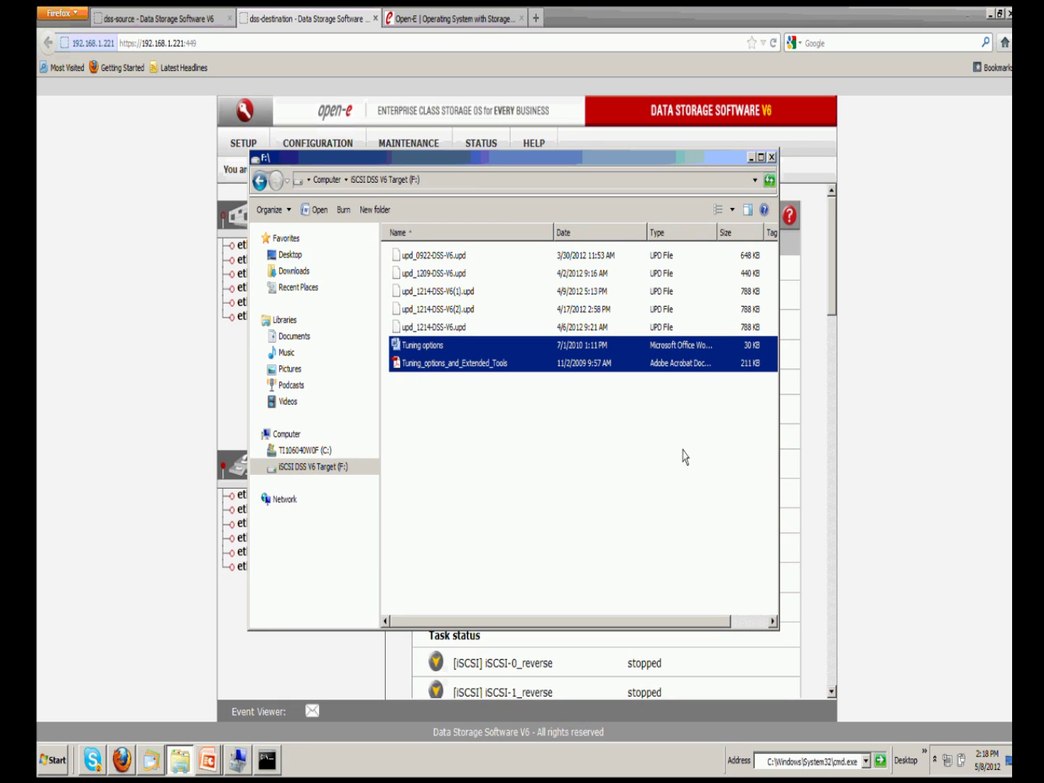
{"action": "left_click", "coordinate": [752, 157]}
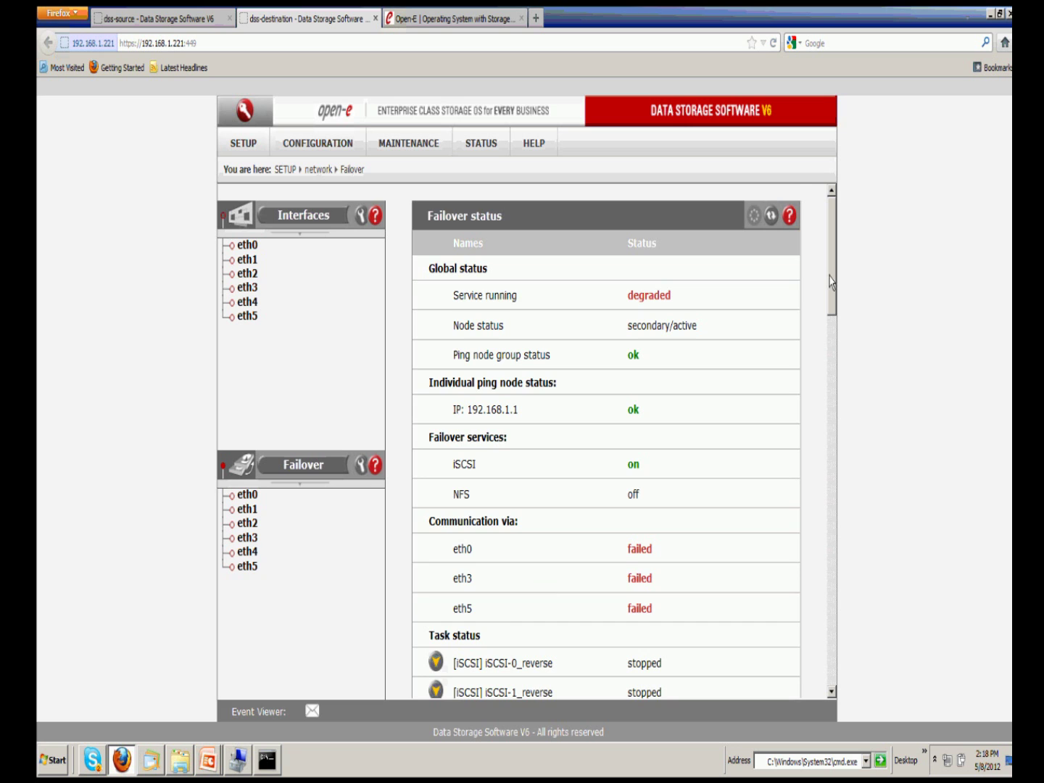
Step: Synchronize the volumes from the secondary node to the primary in the Failover manager and dismiss the system events notice
{"action": "scroll", "coordinate": [832, 285], "scroll_direction": "down", "scroll_amount": 1}
{"action": "left_click_drag", "start_coordinate": [832, 285], "coordinate": [832, 659]}
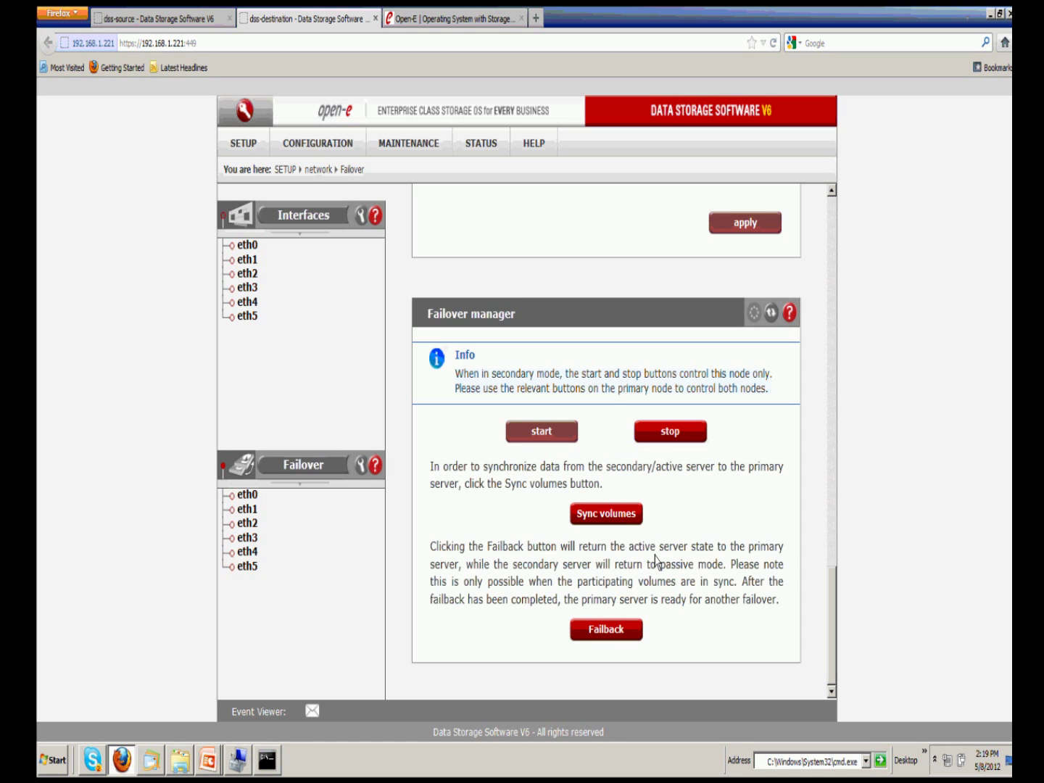
{"action": "left_click", "coordinate": [623, 519]}
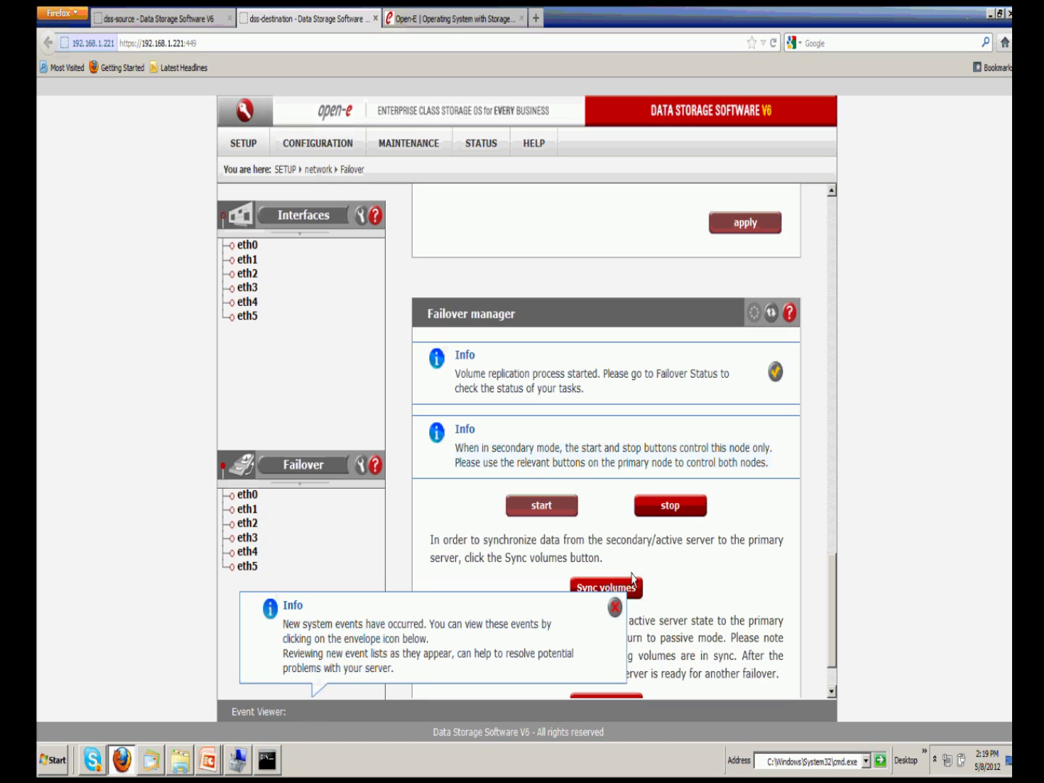
{"action": "left_click", "coordinate": [615, 609]}
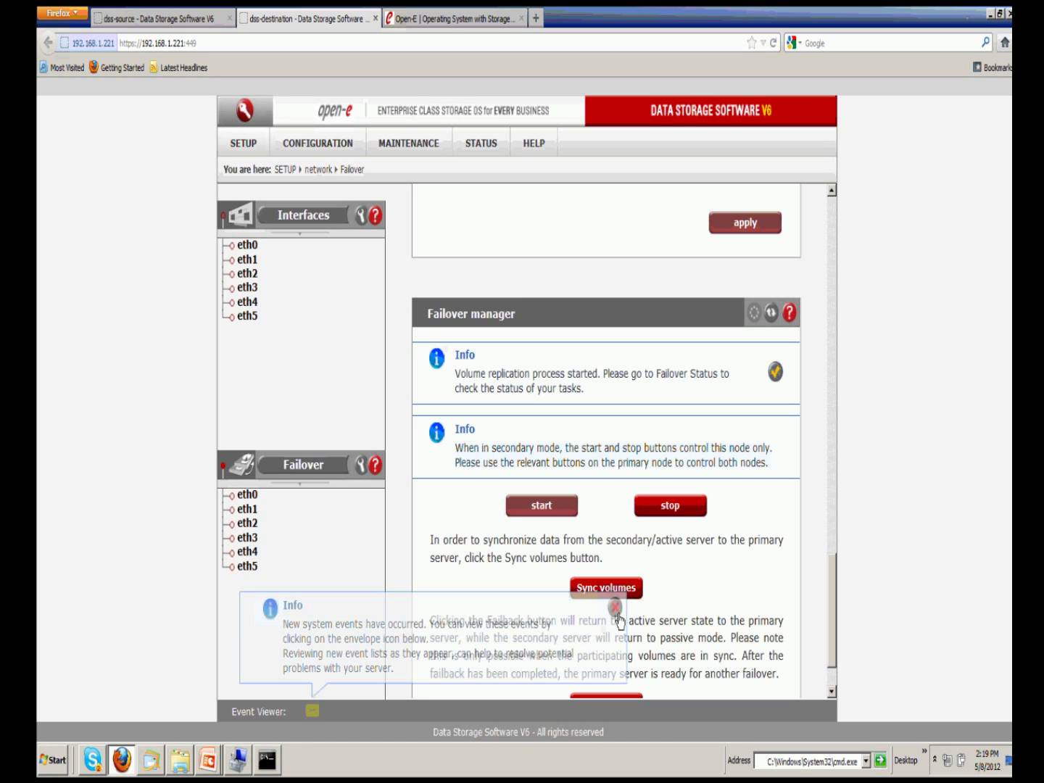
Step: Read the details of the Volume Replication event for lv0001 in the event viewer and close the event windows
{"action": "left_click", "coordinate": [312, 710]}
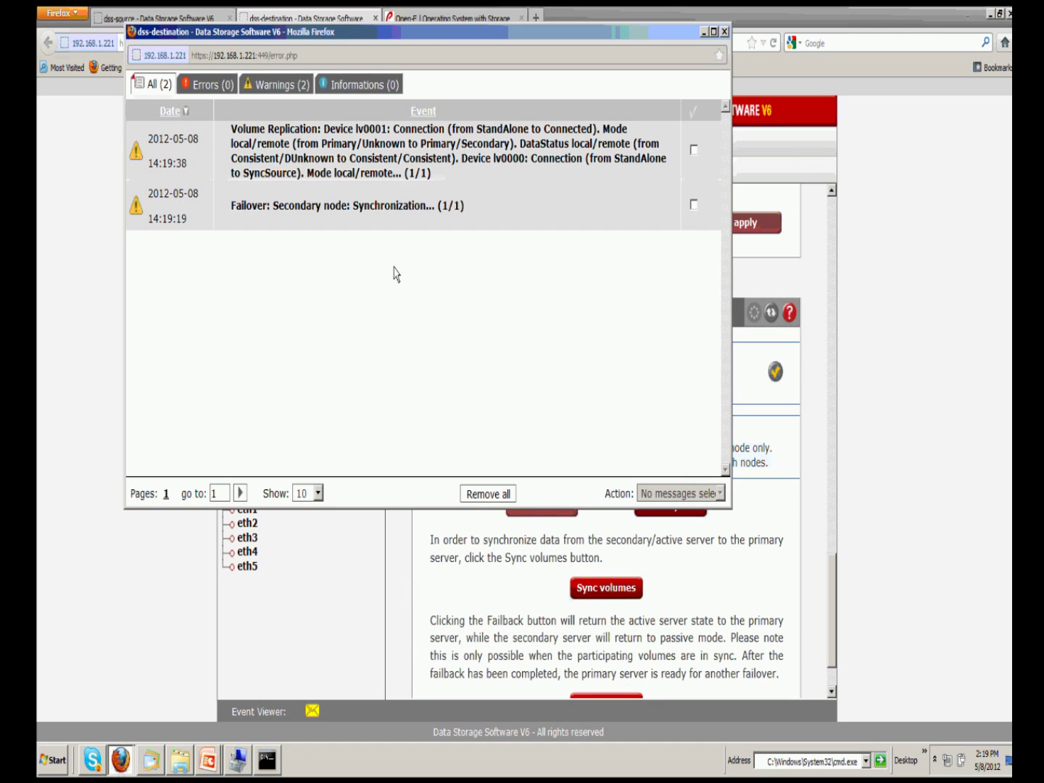
{"action": "left_click", "coordinate": [407, 173]}
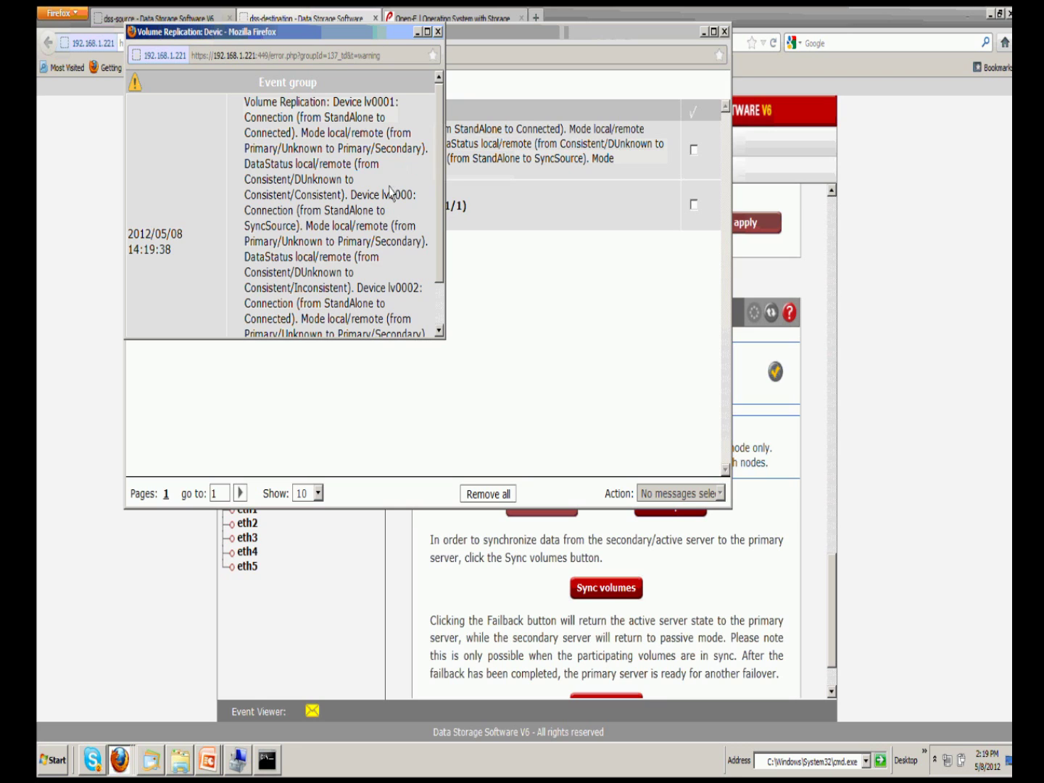
{"action": "left_click_drag", "start_coordinate": [245, 194], "coordinate": [343, 195]}
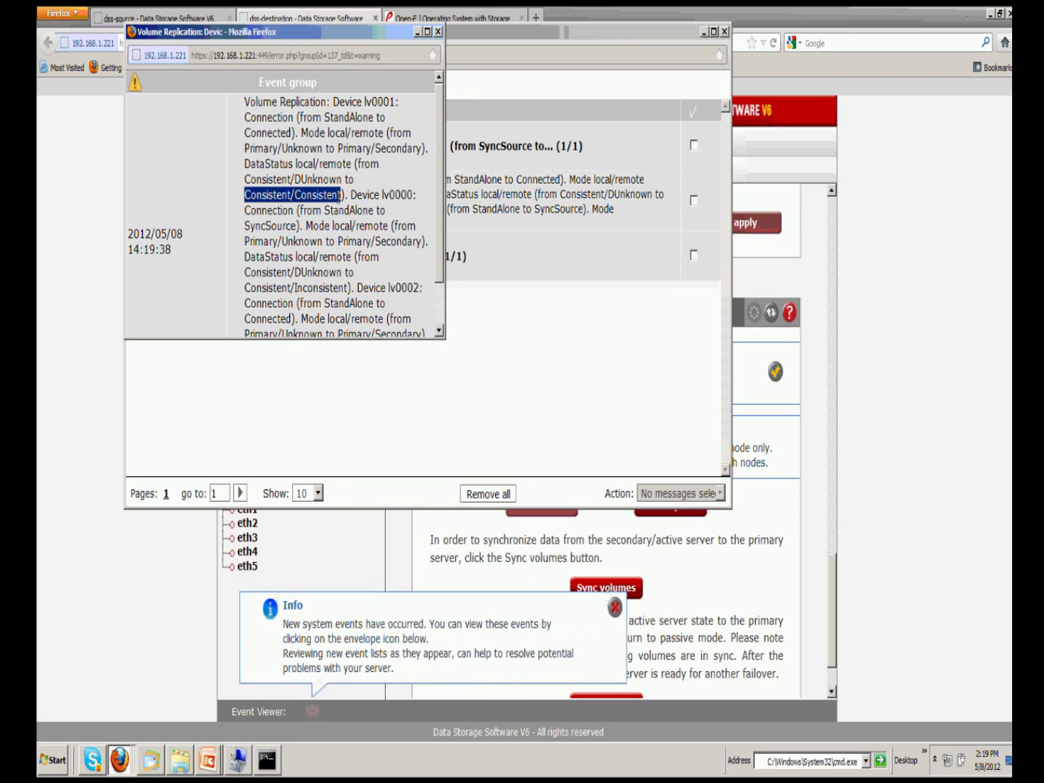
{"action": "left_click", "coordinate": [438, 32]}
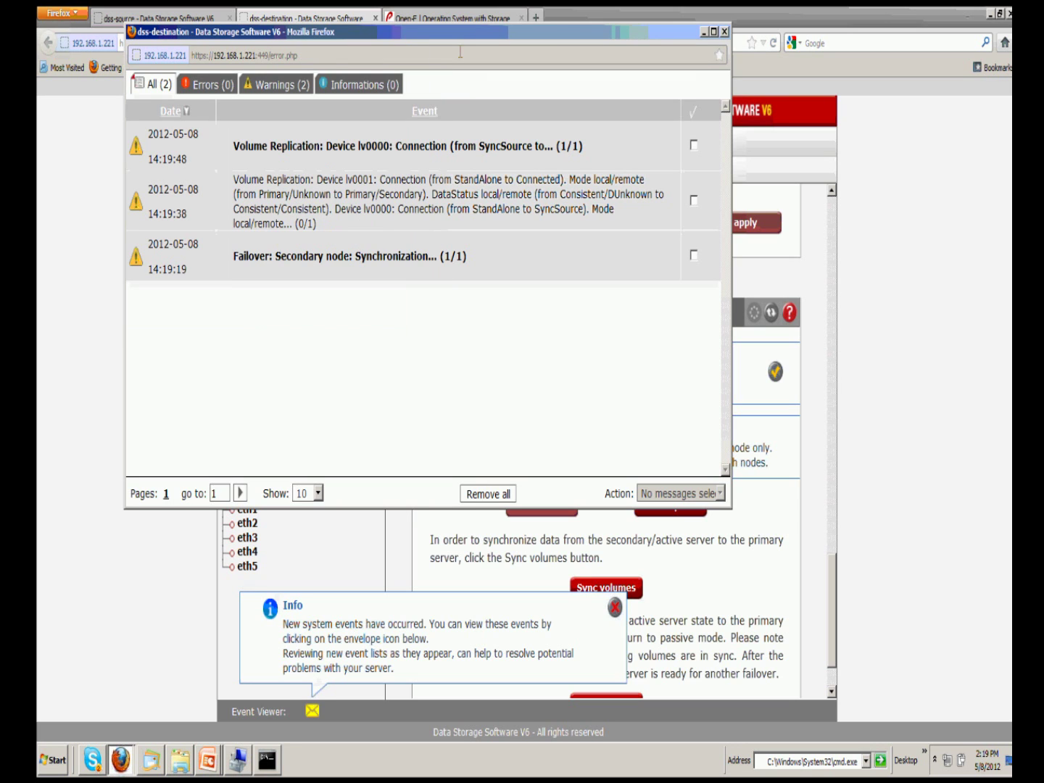
{"action": "left_click", "coordinate": [724, 32]}
Step: Expand the iSCSI-0_reverse, iSCSI-1_reverse and iSCSI-2_reverse tasks in the failover status and dismiss the events notice
{"action": "scroll", "coordinate": [831, 219], "scroll_direction": "up", "scroll_amount": 10}
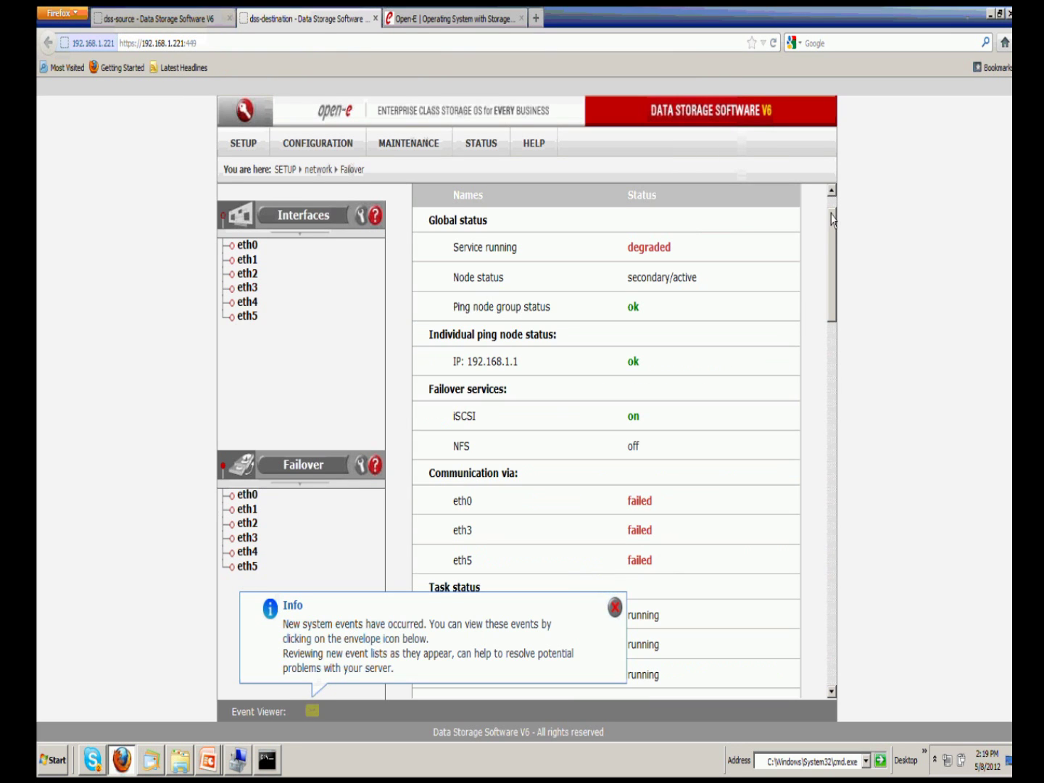
{"action": "scroll", "coordinate": [832, 220], "scroll_direction": "down", "scroll_amount": 5}
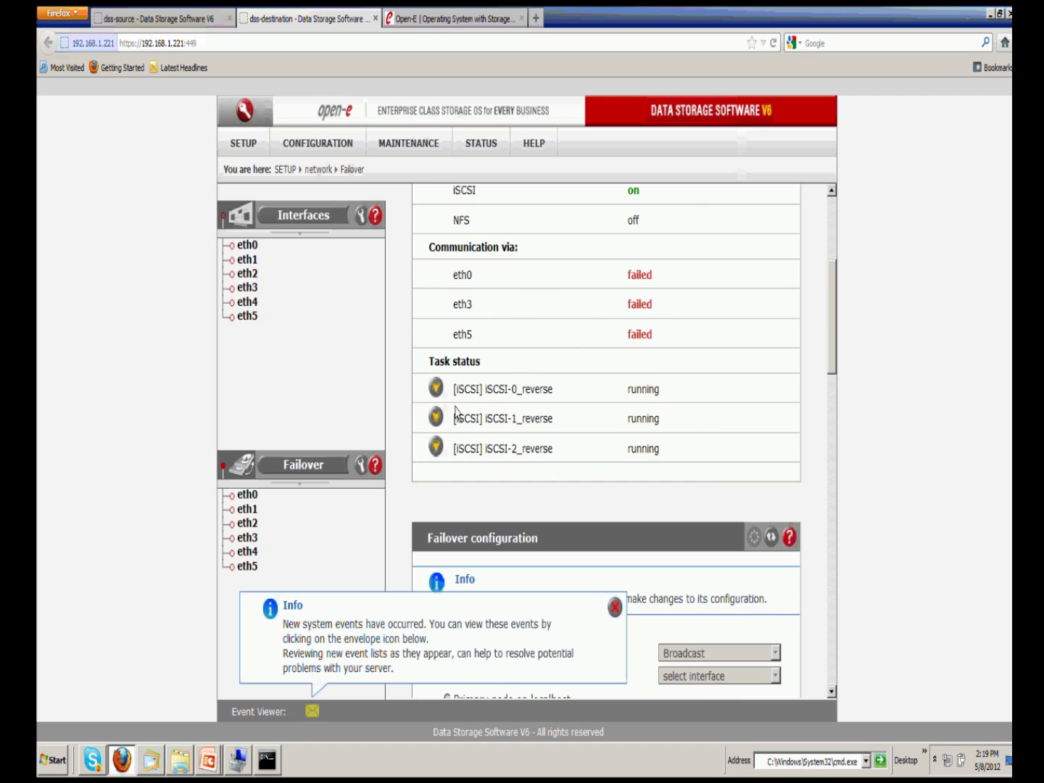
{"action": "left_click", "coordinate": [435, 388]}
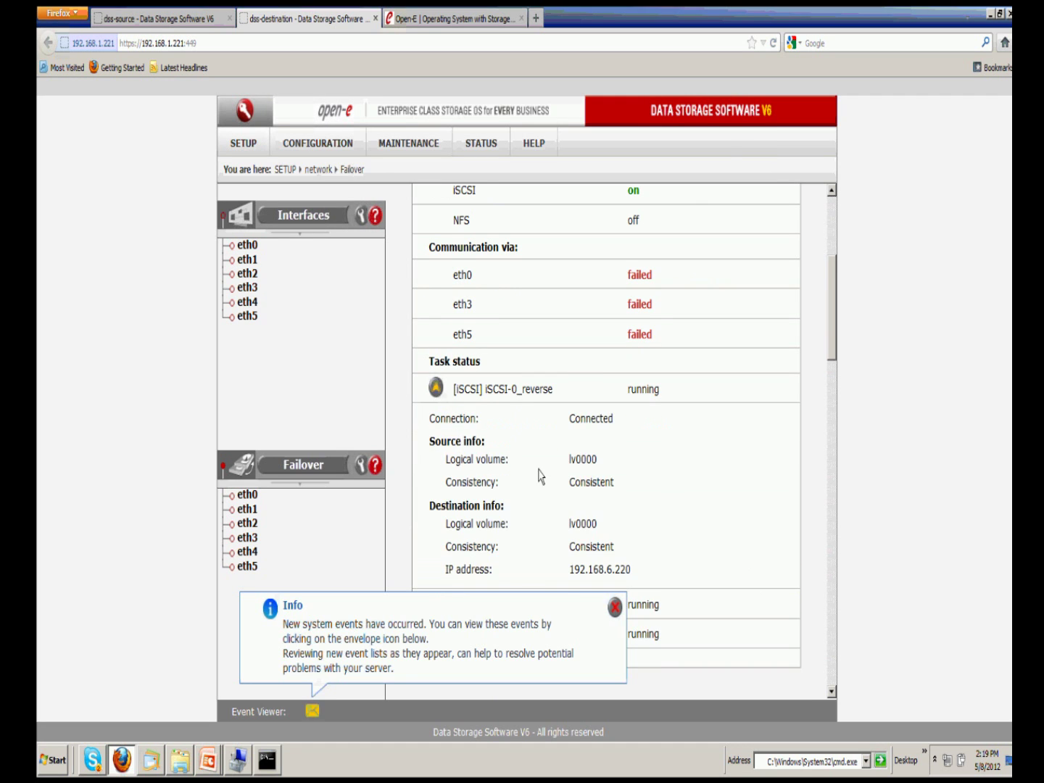
{"action": "scroll", "coordinate": [544, 478], "scroll_direction": "down", "scroll_amount": 3}
{"action": "left_click", "coordinate": [614, 607]}
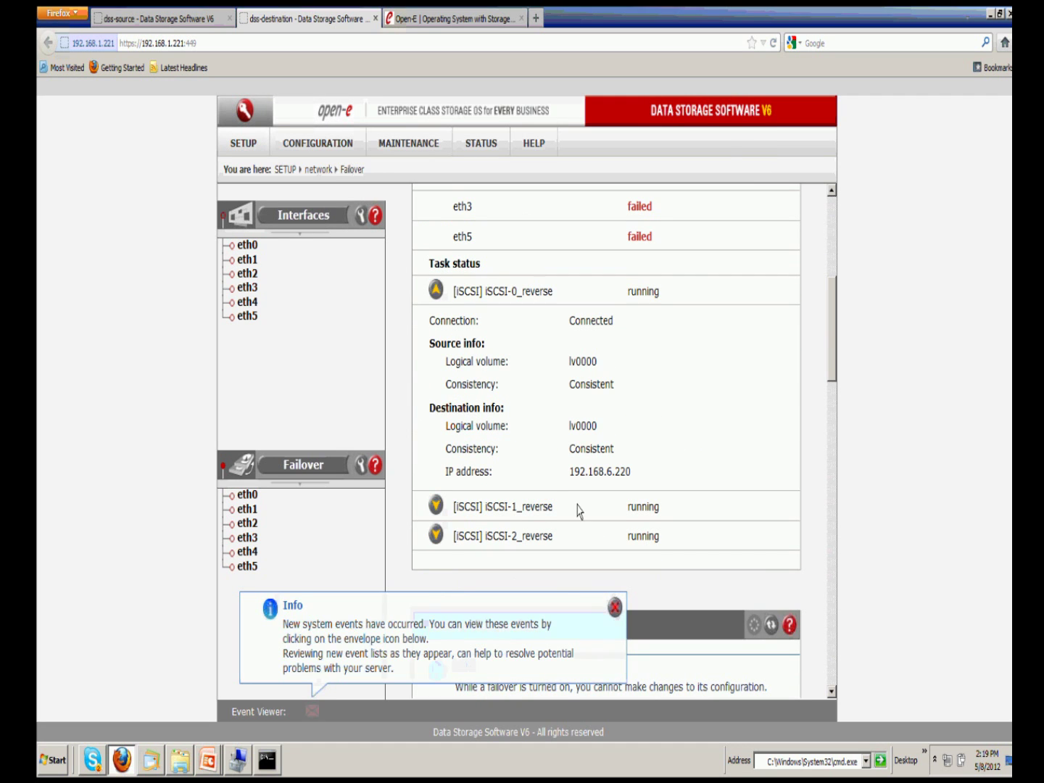
{"action": "left_click", "coordinate": [434, 506]}
{"action": "scroll", "coordinate": [460, 511], "scroll_direction": "down", "scroll_amount": 4}
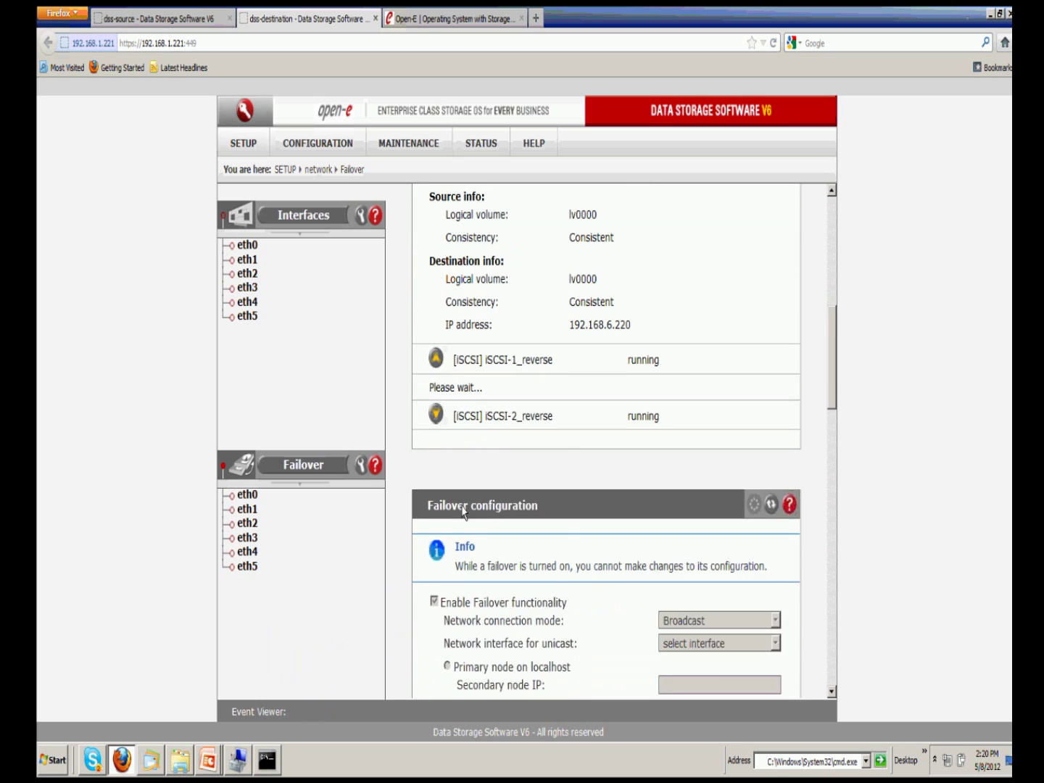
{"action": "left_click", "coordinate": [435, 573]}
{"action": "scroll", "coordinate": [553, 556], "scroll_direction": "down", "scroll_amount": 3}
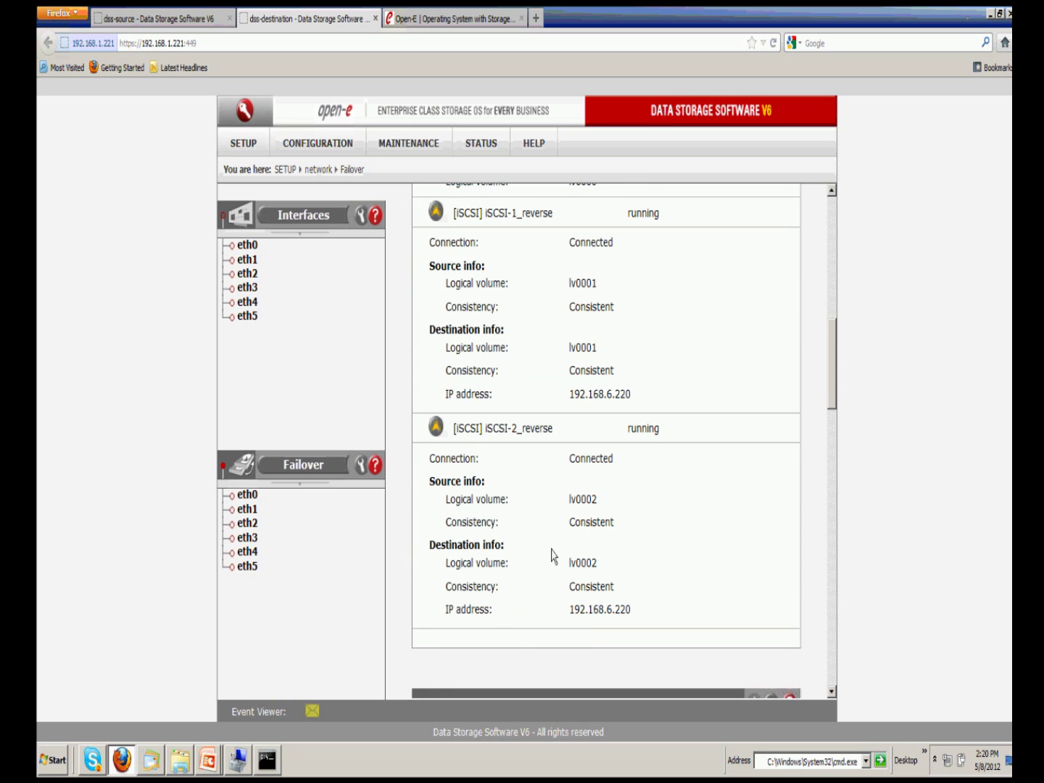
Step: Check the destination consistency of iSCSI-2_reverse and the source consistency of iSCSI-1_reverse
{"action": "left_click_drag", "start_coordinate": [618, 590], "coordinate": [571, 595]}
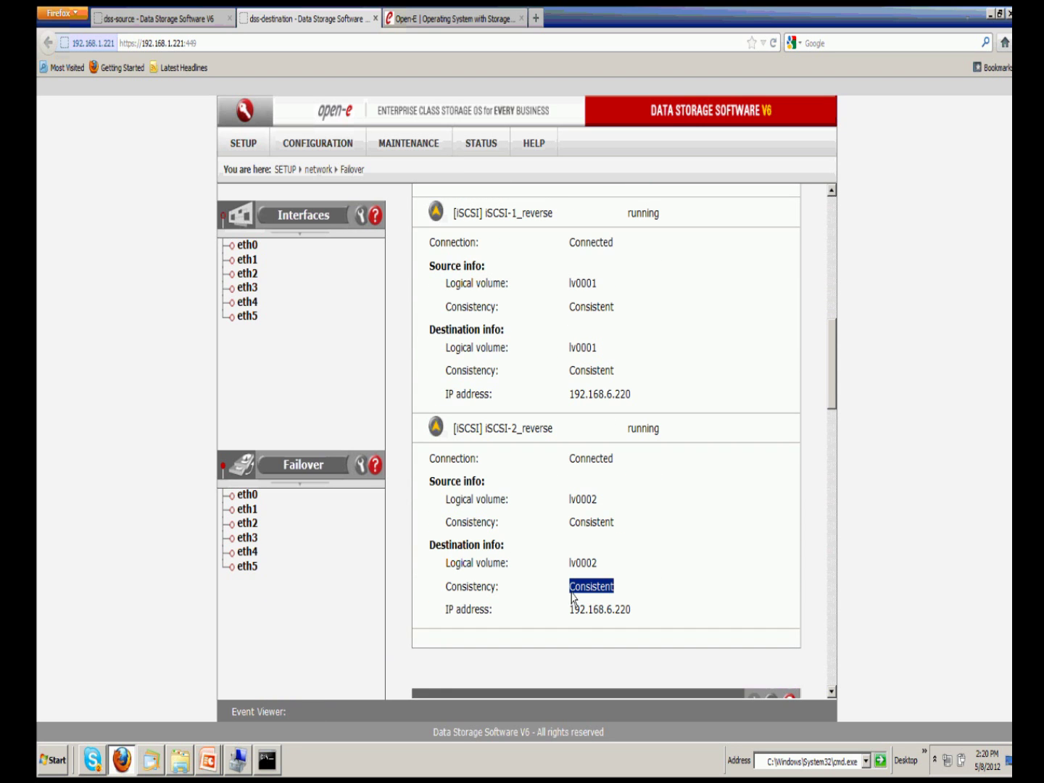
{"action": "left_click", "coordinate": [573, 597]}
{"action": "scroll", "coordinate": [612, 580], "scroll_direction": "up", "scroll_amount": 1}
{"action": "scroll", "coordinate": [613, 578], "scroll_direction": "up", "scroll_amount": 1}
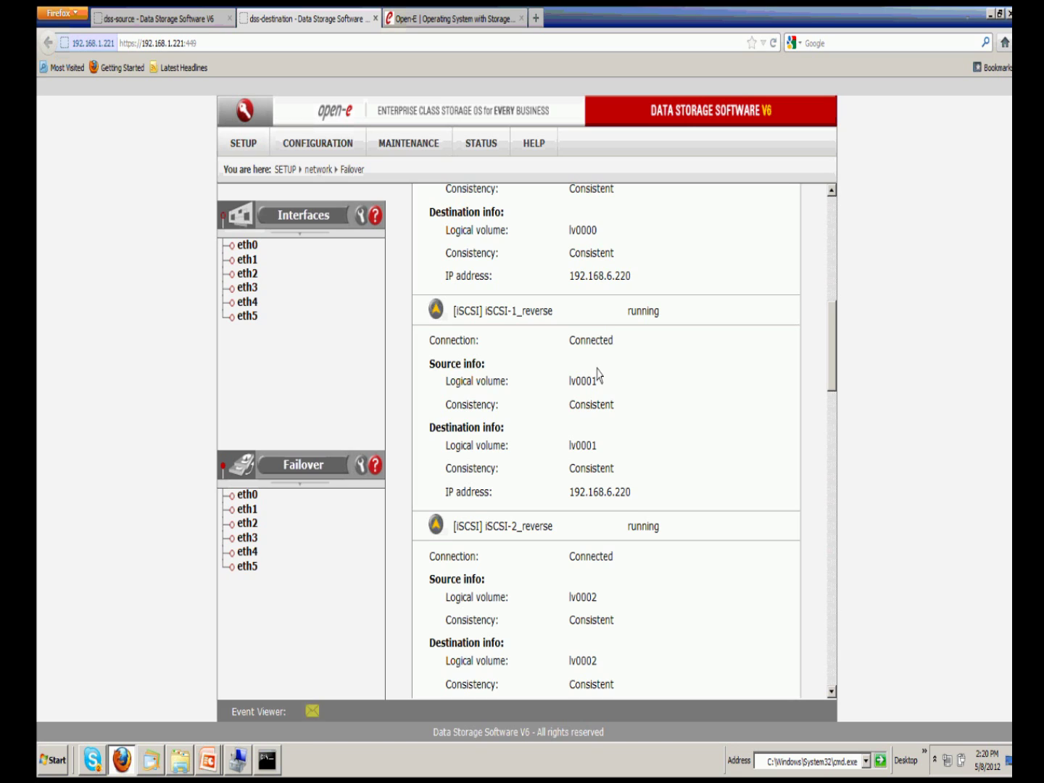
{"action": "mouse_move", "coordinate": [609, 408]}
{"action": "left_mouse_down"}
{"action": "mouse_move", "coordinate": [577, 417]}
{"action": "mouse_move", "coordinate": [597, 411]}
{"action": "left_mouse_up"}
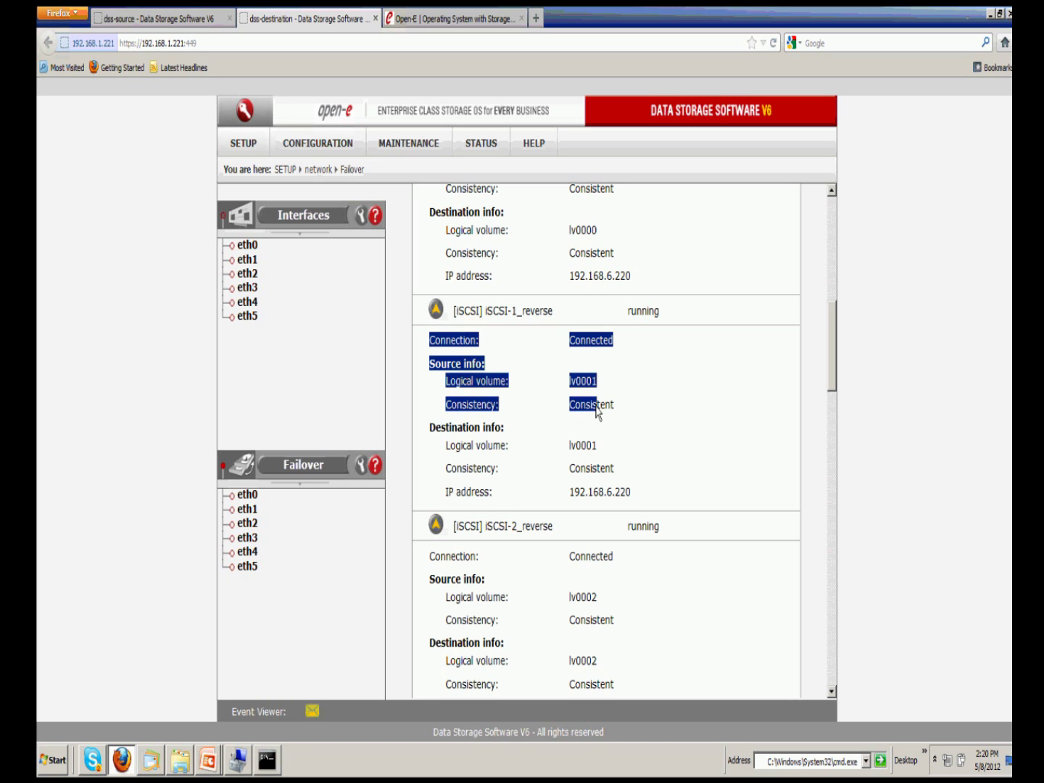
{"action": "double_click", "coordinate": [583, 406]}
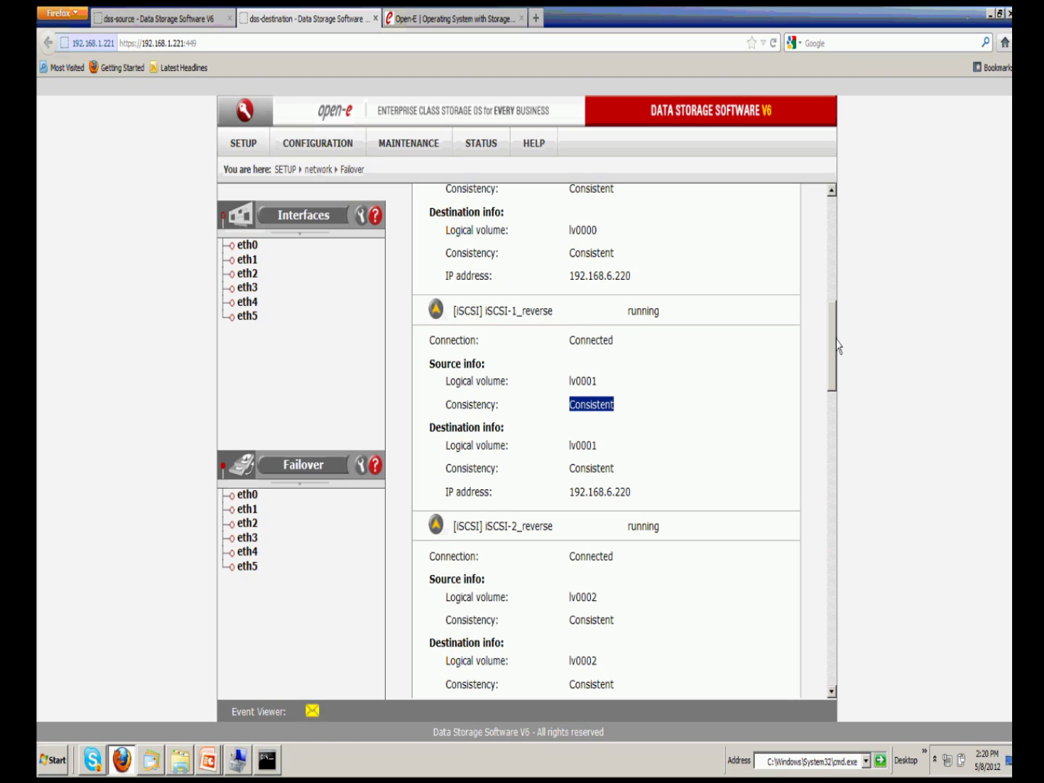
Step: Run Failback from the Failover manager to return the active state to the primary server, and dismiss the events notice
{"action": "left_click_drag", "start_coordinate": [832, 347], "coordinate": [840, 638]}
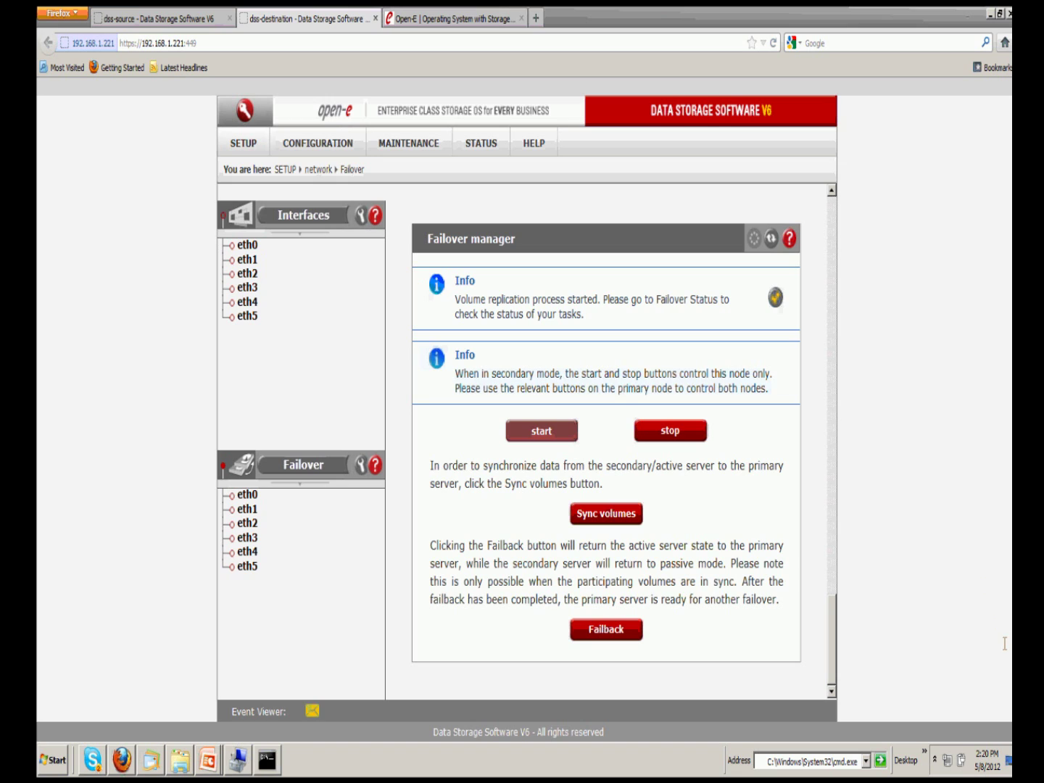
{"action": "left_click", "coordinate": [631, 642]}
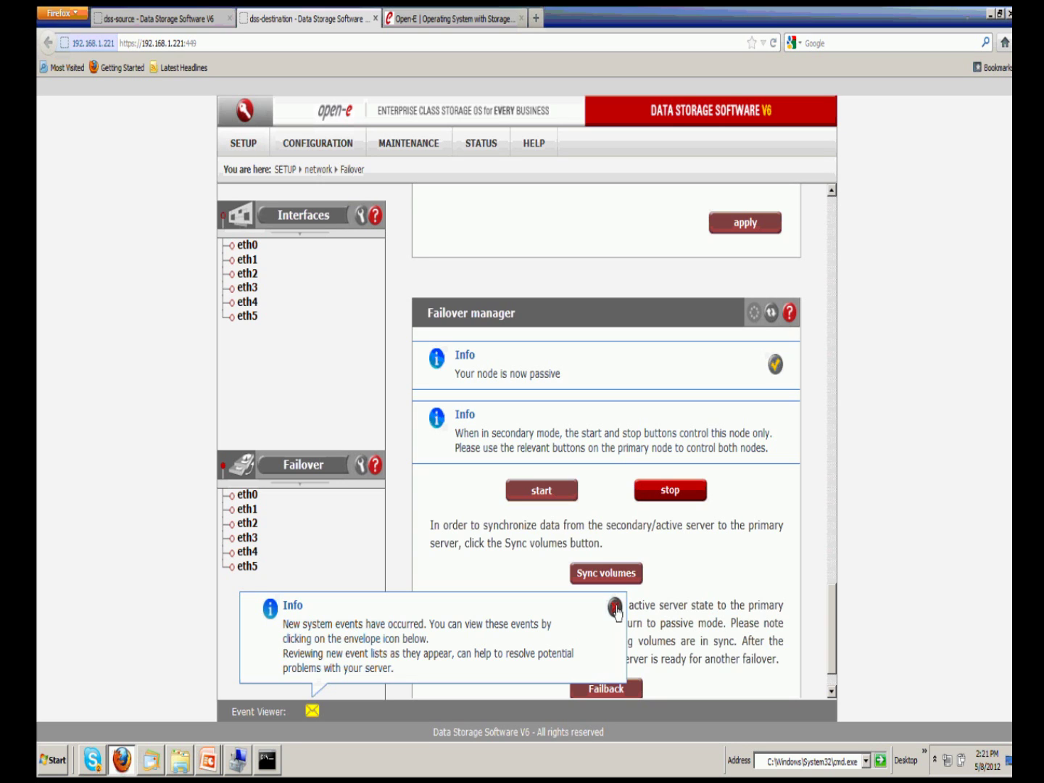
{"action": "left_click", "coordinate": [614, 609]}
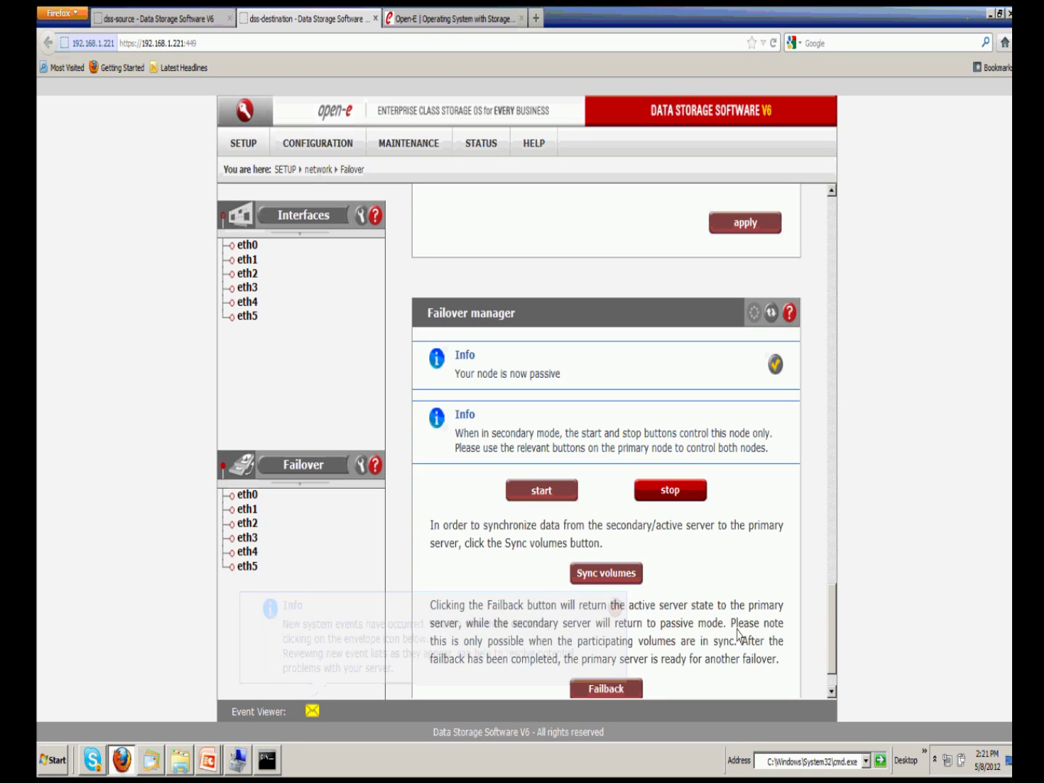
Step: Review the global, communication and task status on dss-destination, dismissing the events notice, and switch to dss-source
{"action": "left_click_drag", "start_coordinate": [833, 602], "coordinate": [834, 232]}
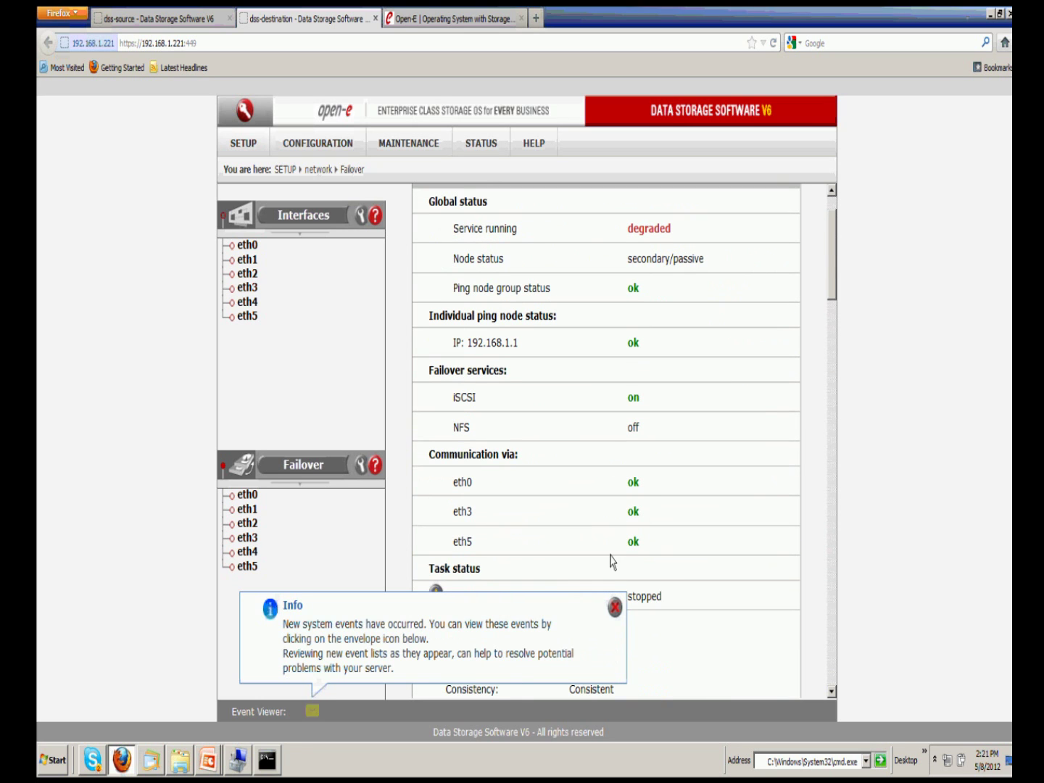
{"action": "left_click", "coordinate": [615, 608]}
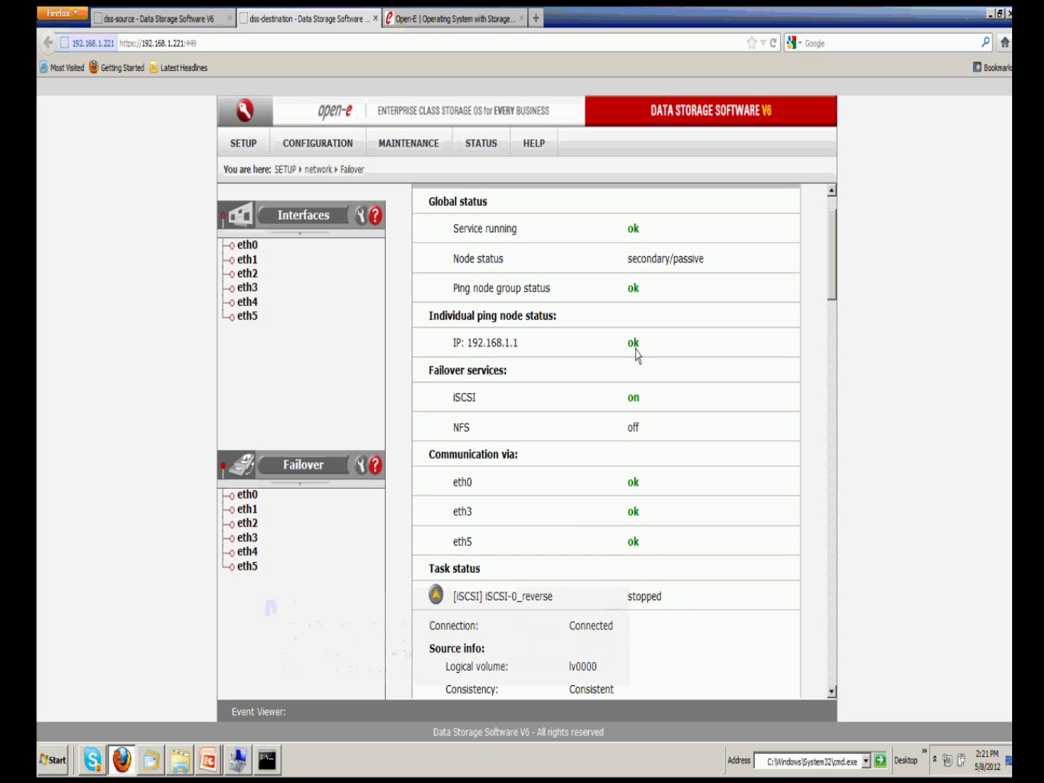
{"action": "left_click", "coordinate": [615, 609]}
{"action": "scroll", "coordinate": [663, 261], "scroll_direction": "up", "scroll_amount": 2}
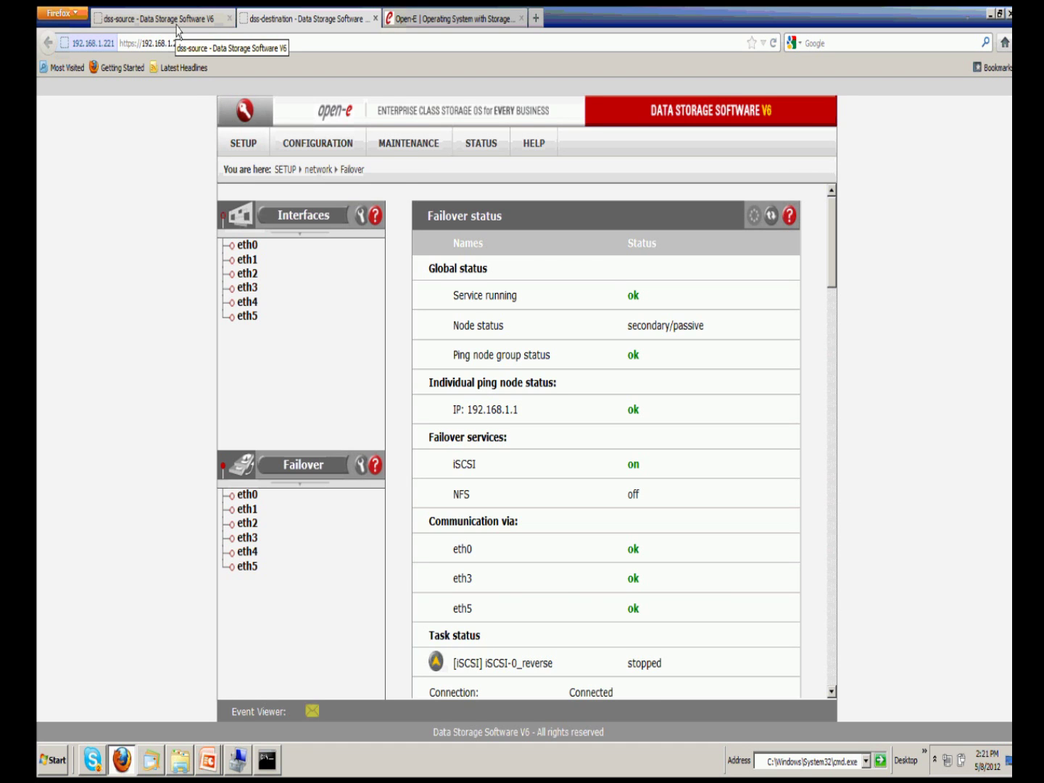
{"action": "left_click", "coordinate": [176, 30]}
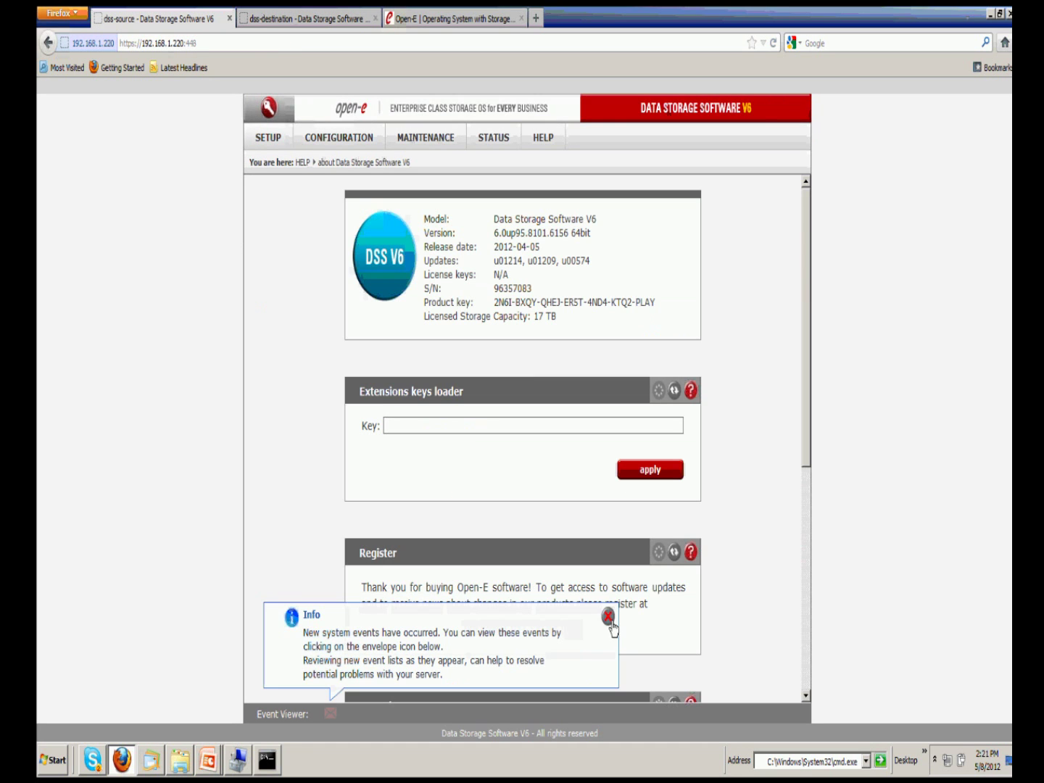
Step: Open the network failover settings on dss-source and check the node status in the global failover status
{"action": "left_click", "coordinate": [284, 142]}
{"action": "mouse_move", "coordinate": [333, 160]}
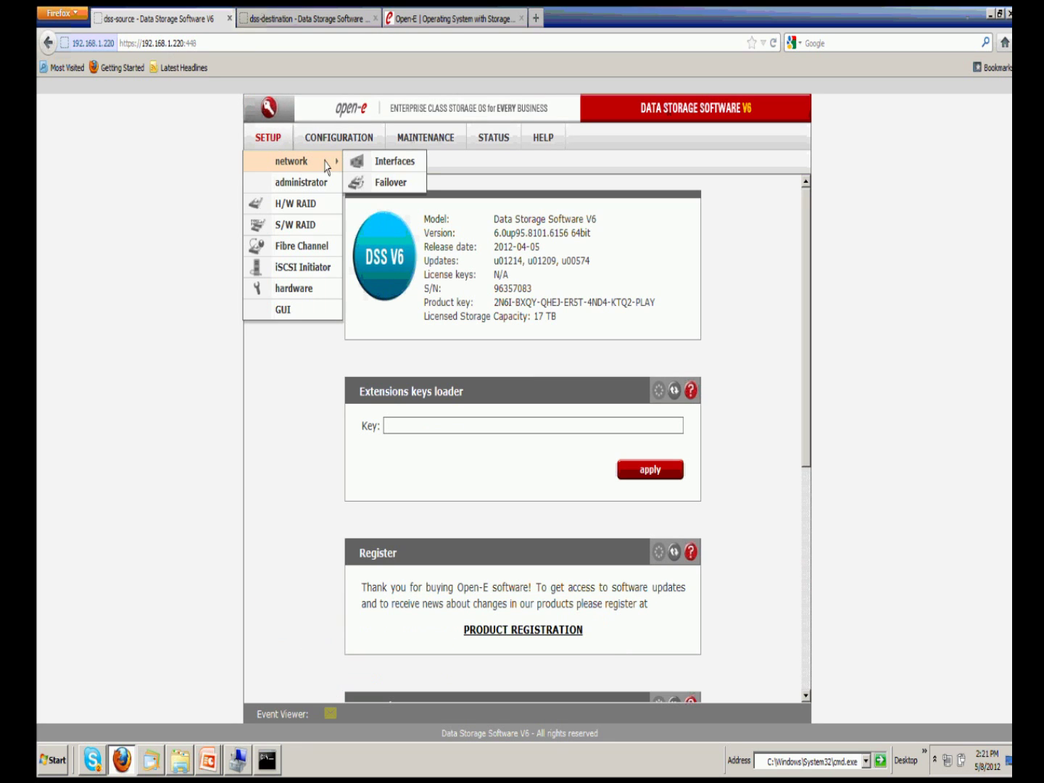
{"action": "left_click", "coordinate": [371, 183]}
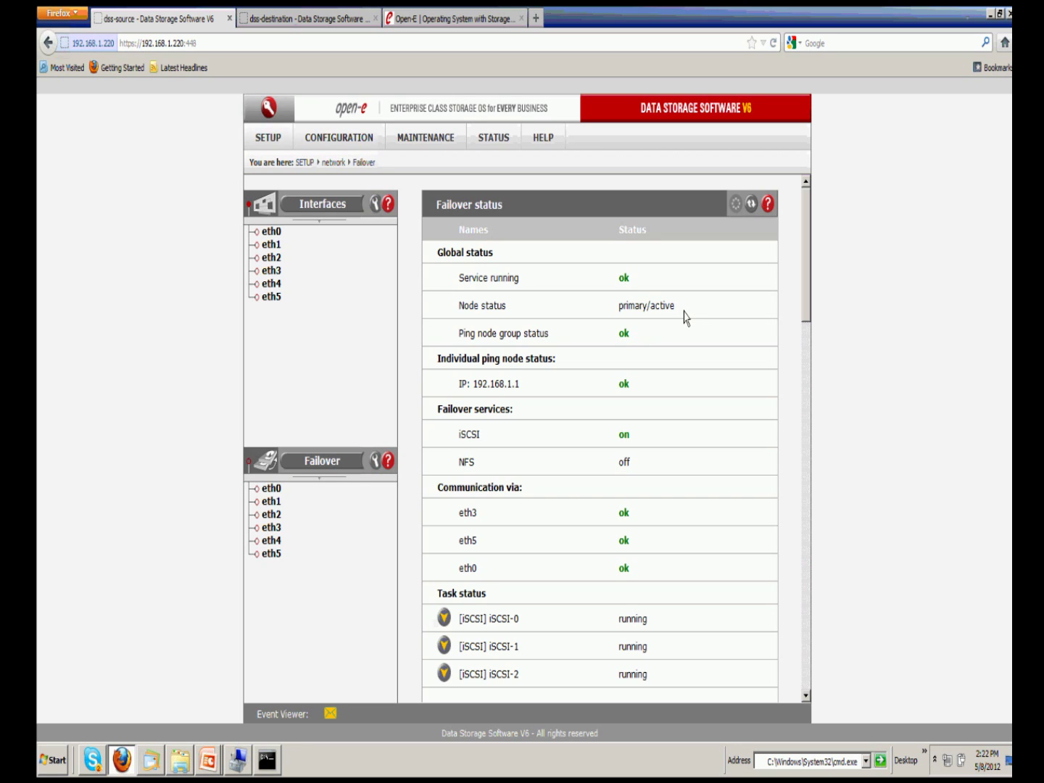
{"action": "left_click_drag", "start_coordinate": [683, 316], "coordinate": [617, 326]}
{"action": "left_click", "coordinate": [638, 348]}
Step: Check the files on the iSCSI DSS V6 Target (F:) drive in Windows Explorer, and minimize its window
{"action": "mouse_move", "coordinate": [185, 773]}
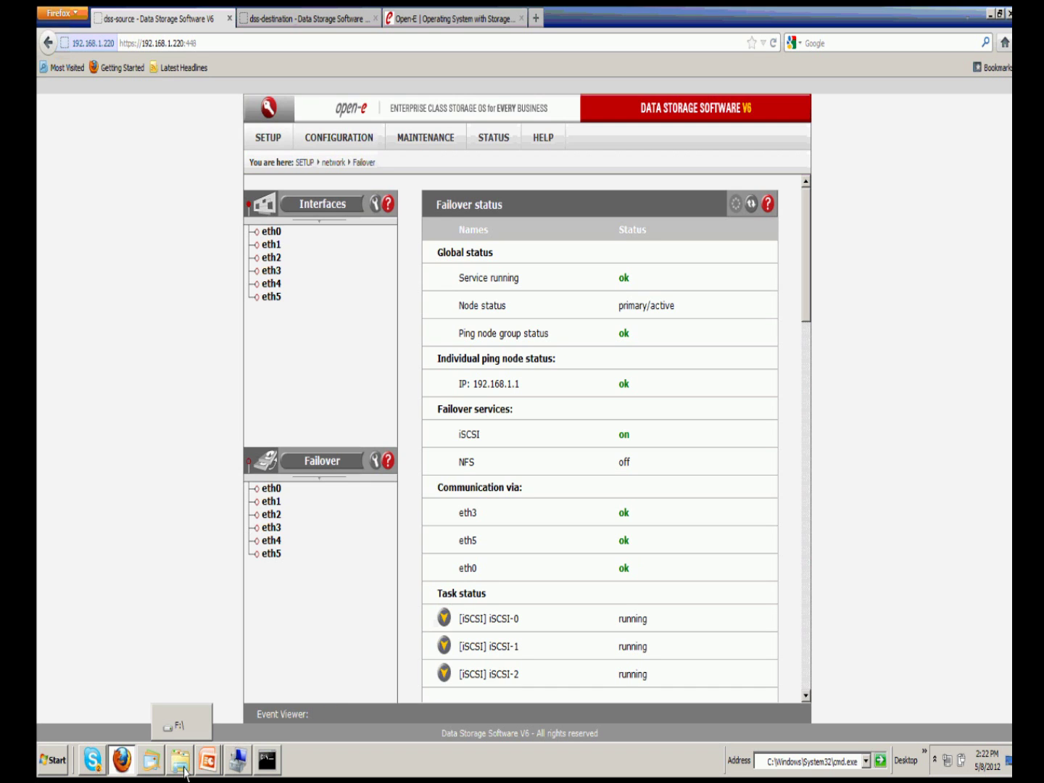
{"action": "left_click", "coordinate": [181, 726]}
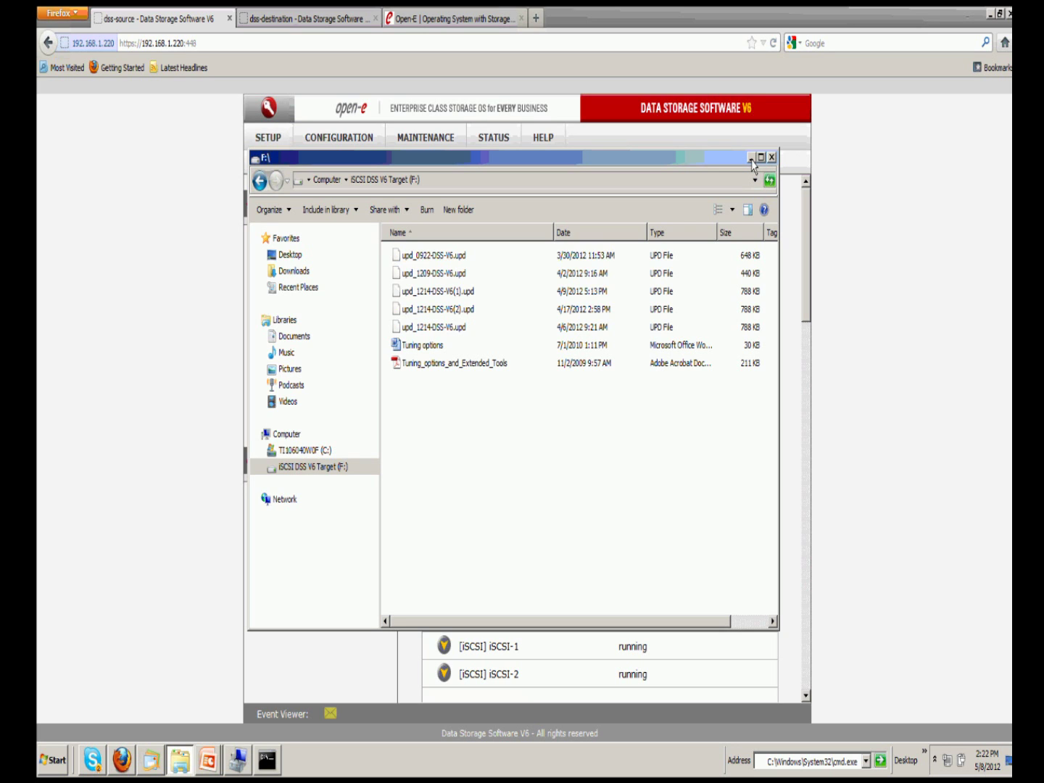
{"action": "left_click", "coordinate": [751, 158]}
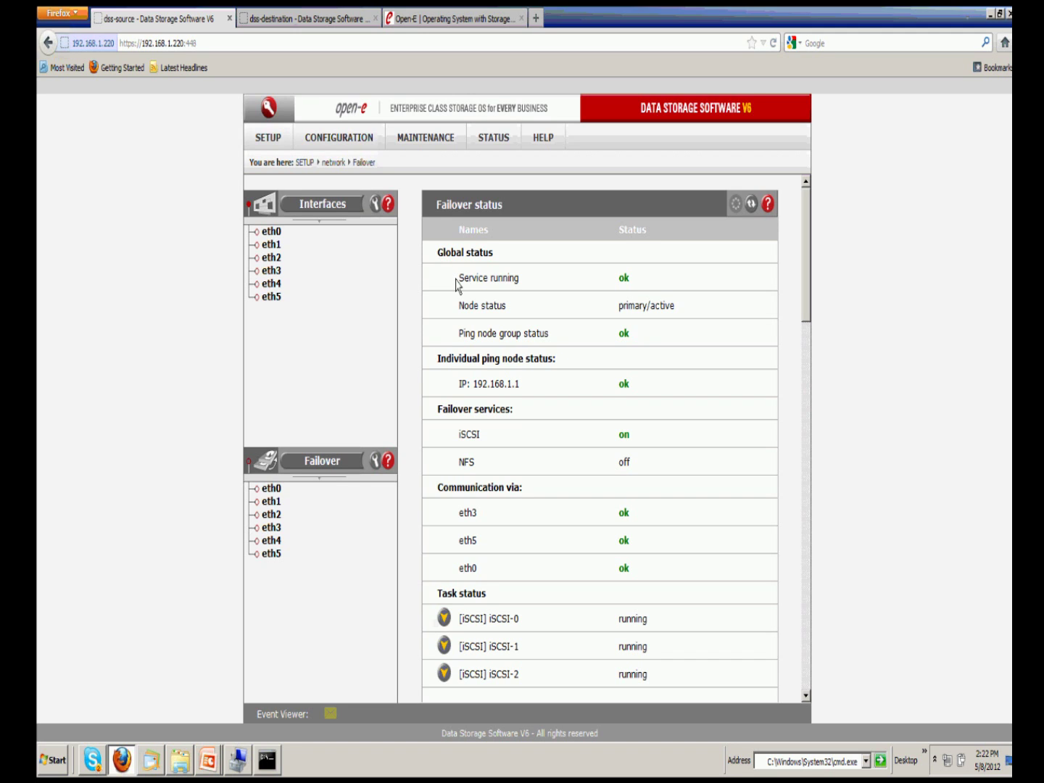
Step: View the volume and access settings of target0 in the iSCSI target manager on dss-source
{"action": "left_click", "coordinate": [339, 138]}
{"action": "mouse_move", "coordinate": [377, 205]}
{"action": "mouse_move", "coordinate": [411, 236]}
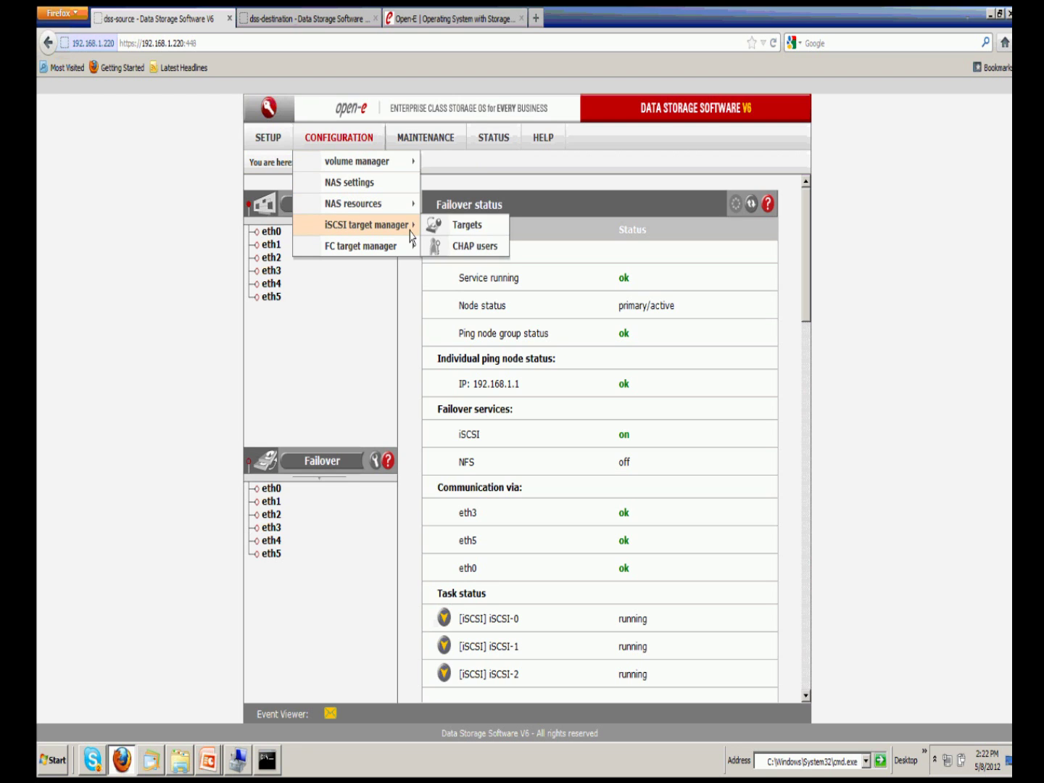
{"action": "left_click", "coordinate": [446, 225]}
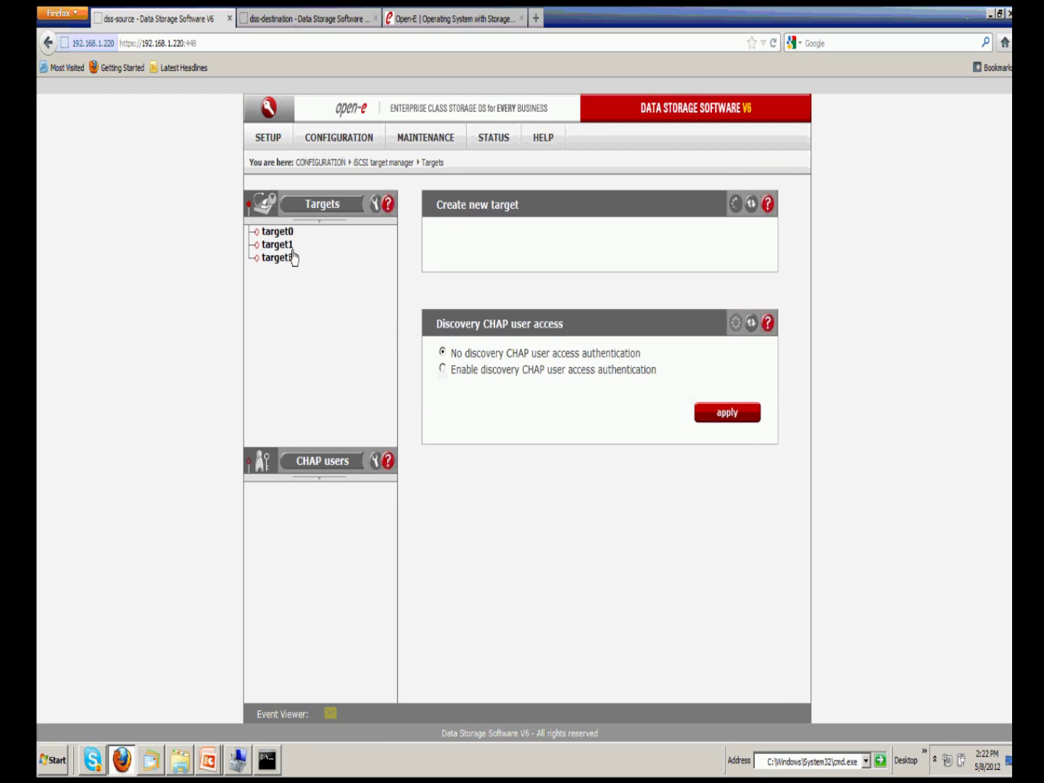
{"action": "left_click", "coordinate": [279, 232]}
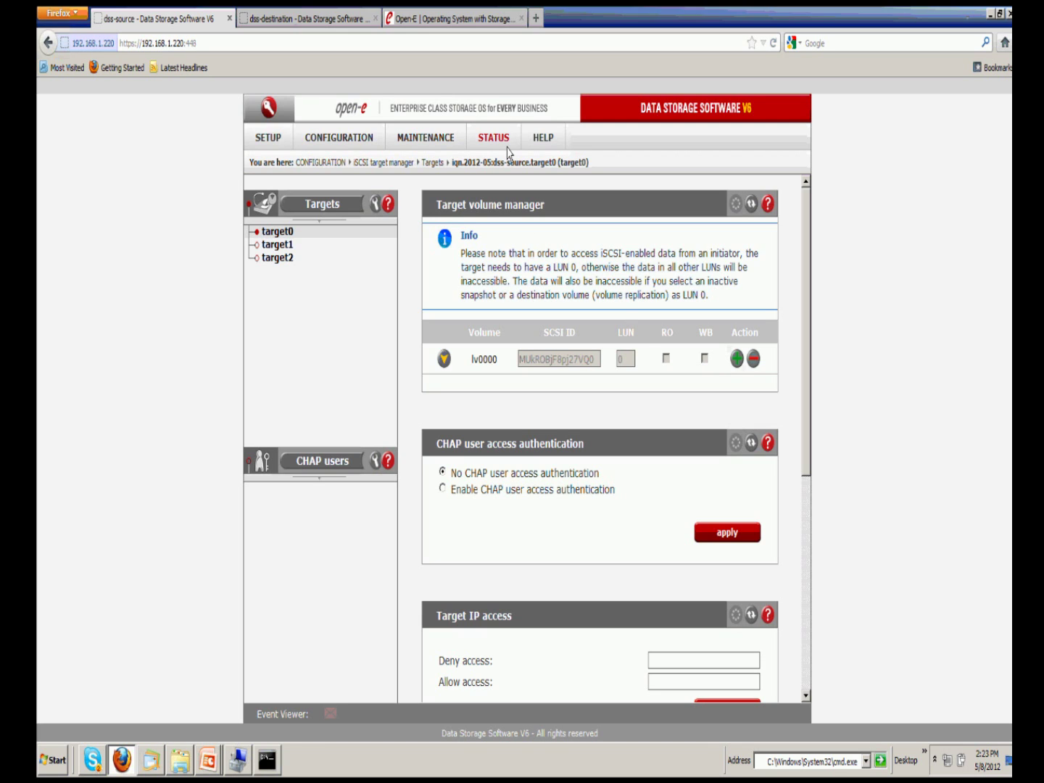
Step: Open the task status and expand the running iSCSI-0 and iSCSI-1 replication tasks to check their connection and consistency
{"action": "mouse_move", "coordinate": [507, 147]}
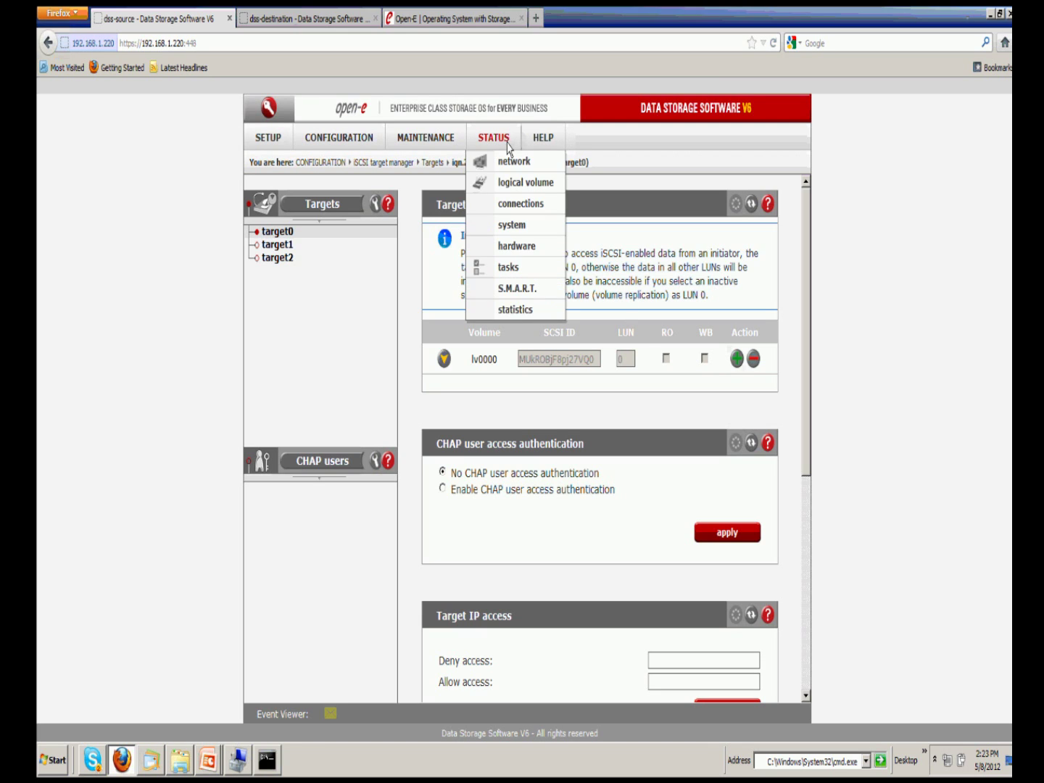
{"action": "left_click", "coordinate": [533, 276]}
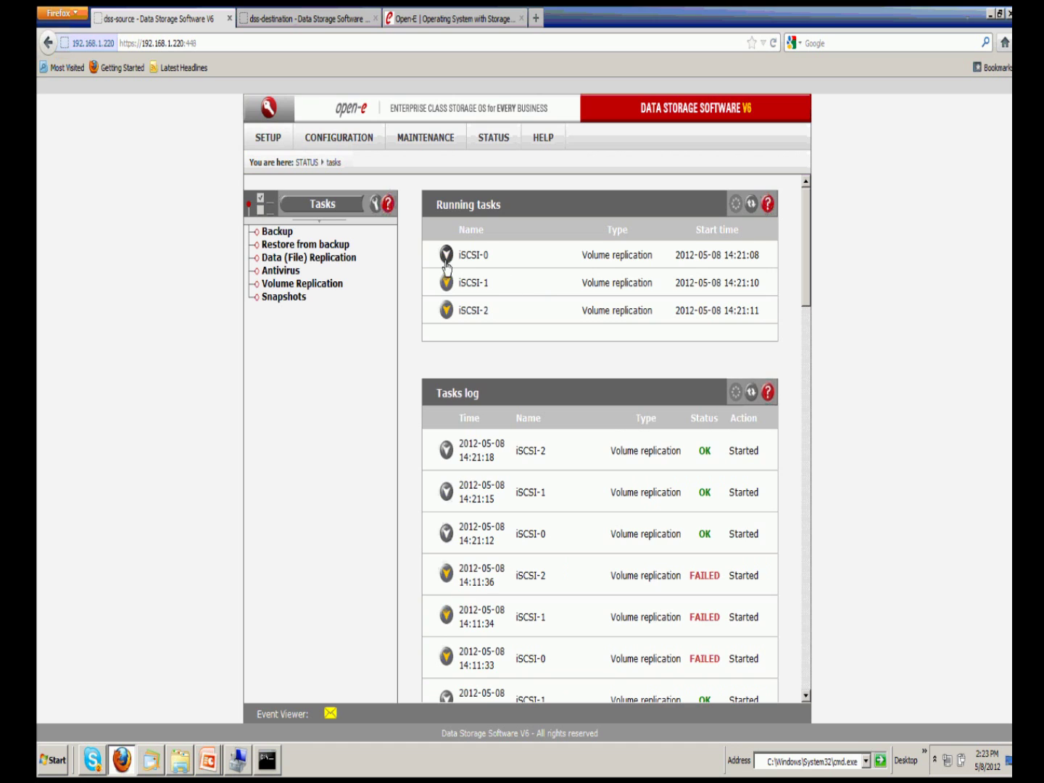
{"action": "left_click", "coordinate": [446, 256]}
{"action": "scroll", "coordinate": [501, 369], "scroll_direction": "down", "scroll_amount": 1}
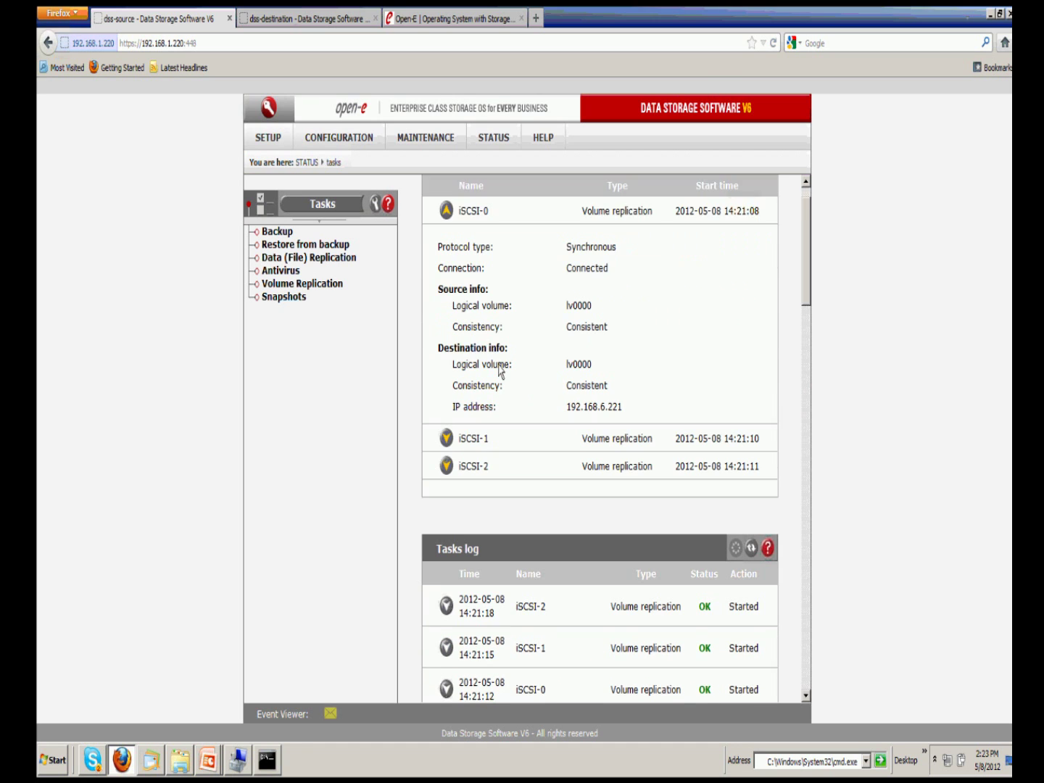
{"action": "scroll", "coordinate": [499, 369], "scroll_direction": "down", "scroll_amount": 1}
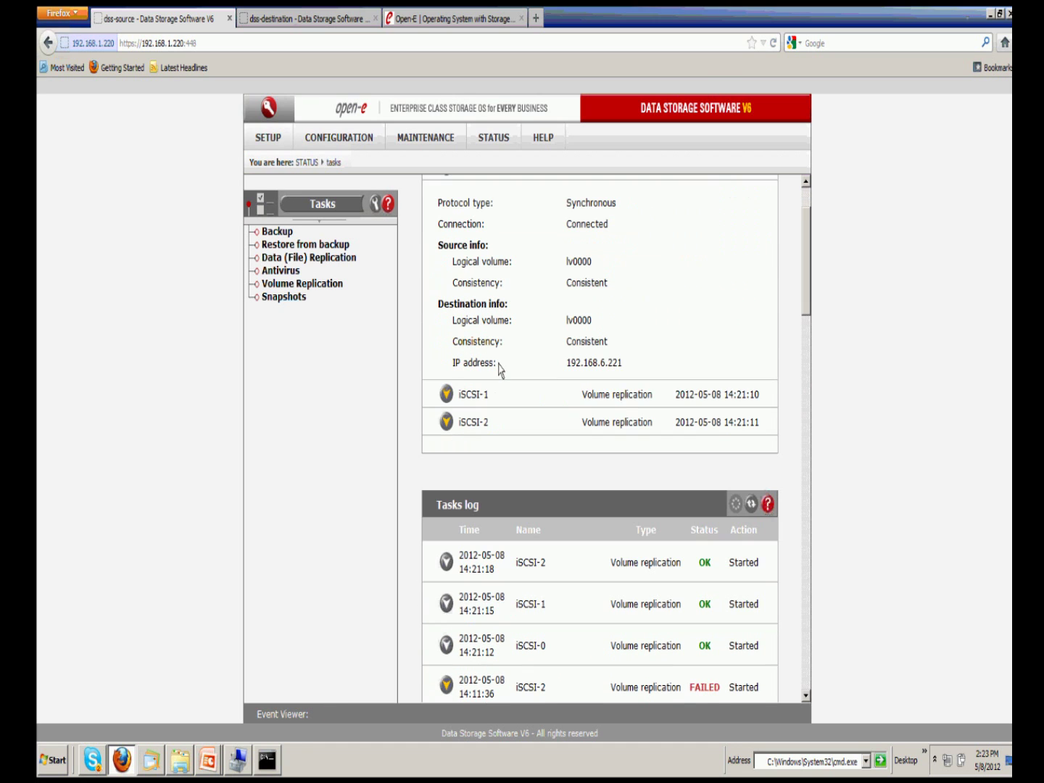
{"action": "left_click", "coordinate": [447, 395]}
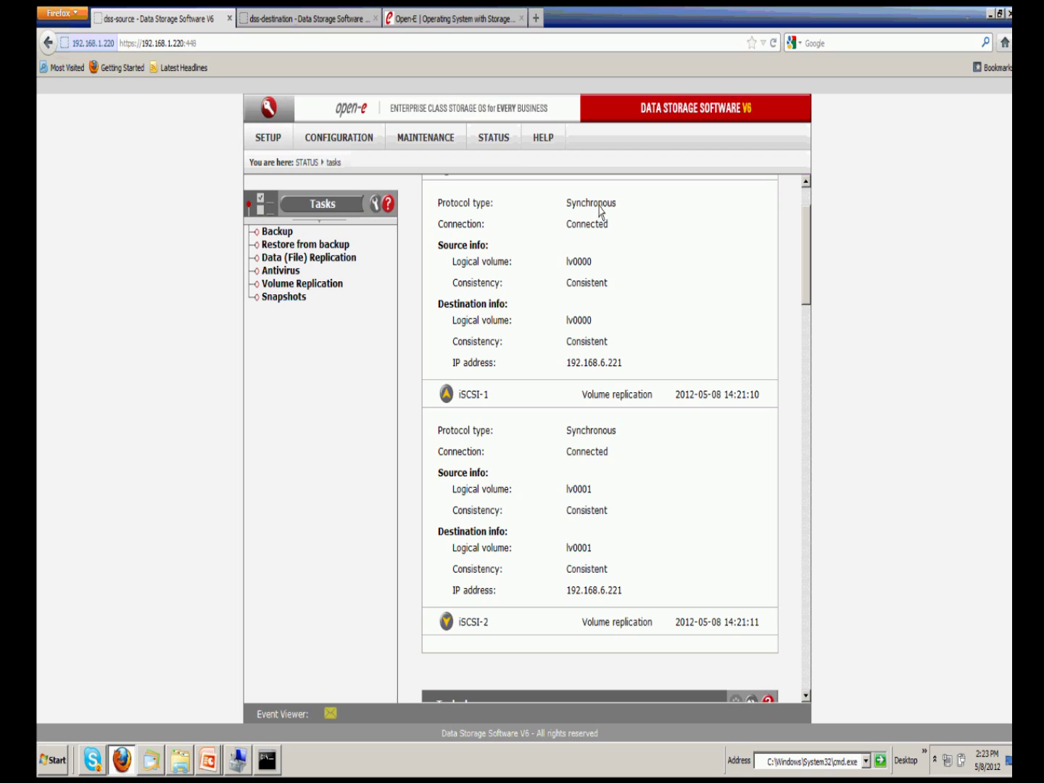
Step: Examine the controllers and drivers in the hardware status, and browse the Logs viewer to the ha-log file
{"action": "left_click", "coordinate": [509, 142]}
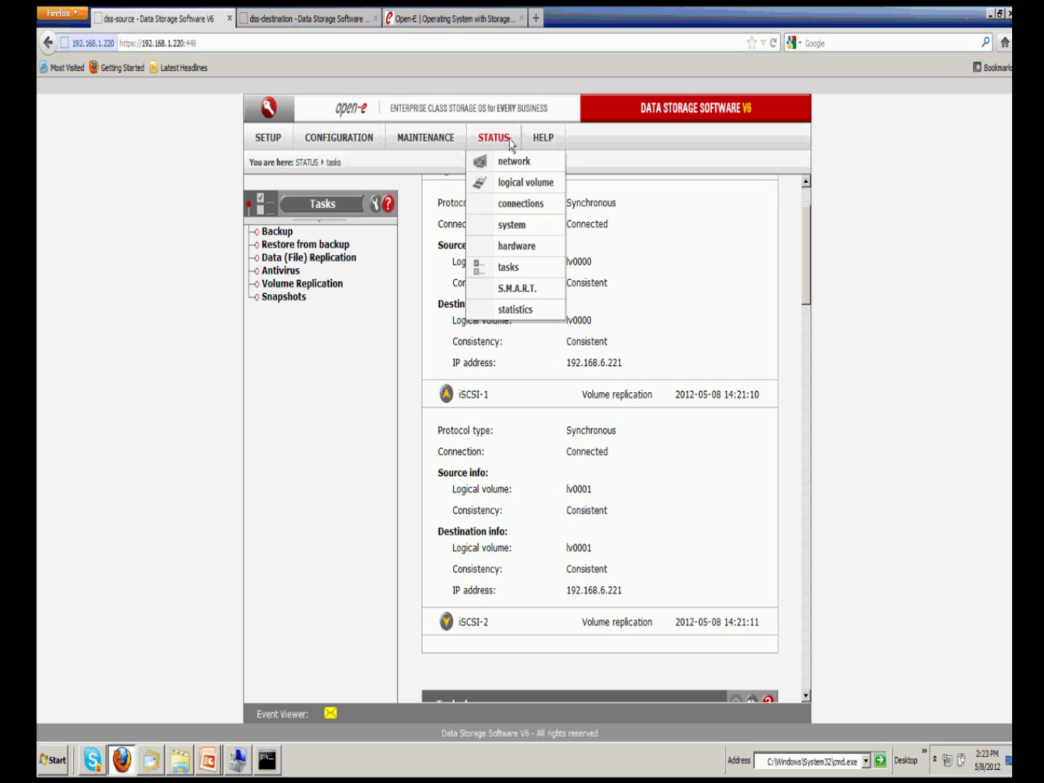
{"action": "left_click", "coordinate": [542, 255]}
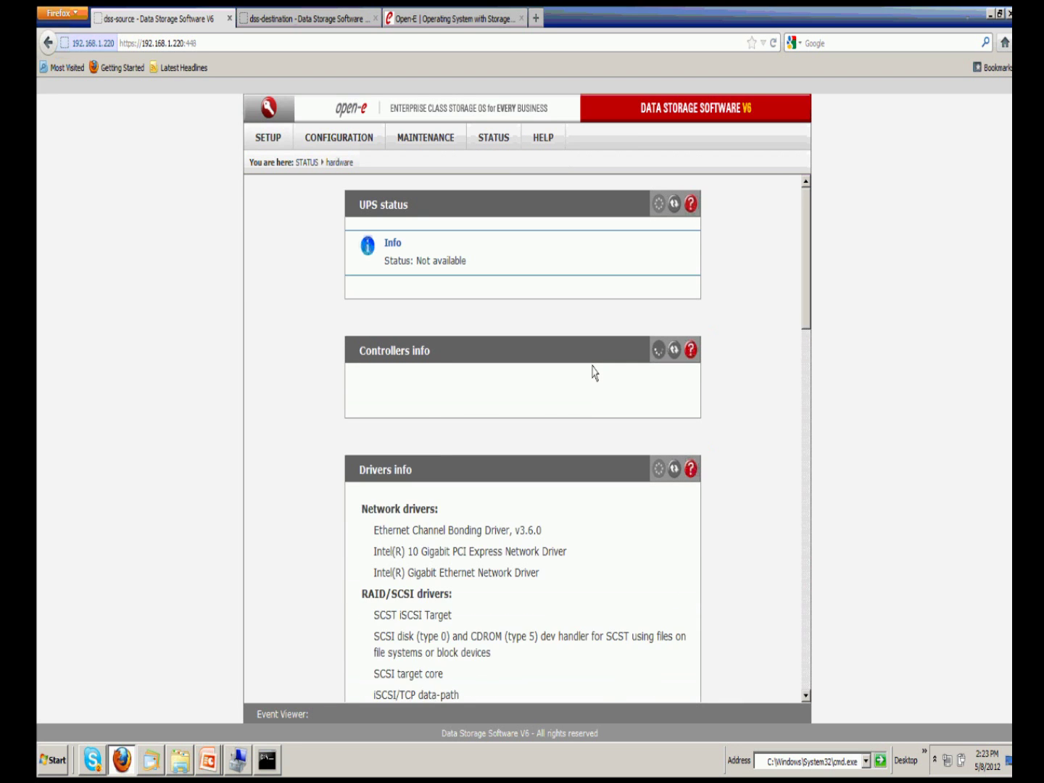
{"action": "scroll", "coordinate": [595, 380], "scroll_direction": "down", "scroll_amount": 1}
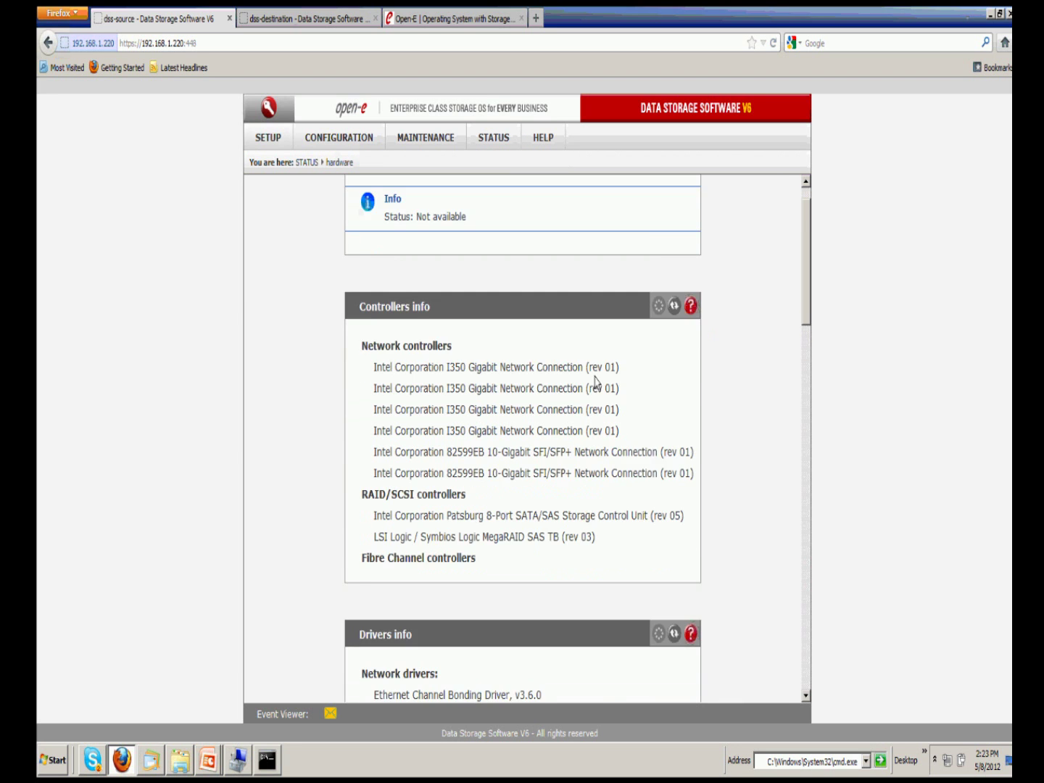
{"action": "scroll", "coordinate": [680, 403], "scroll_direction": "down", "scroll_amount": 15}
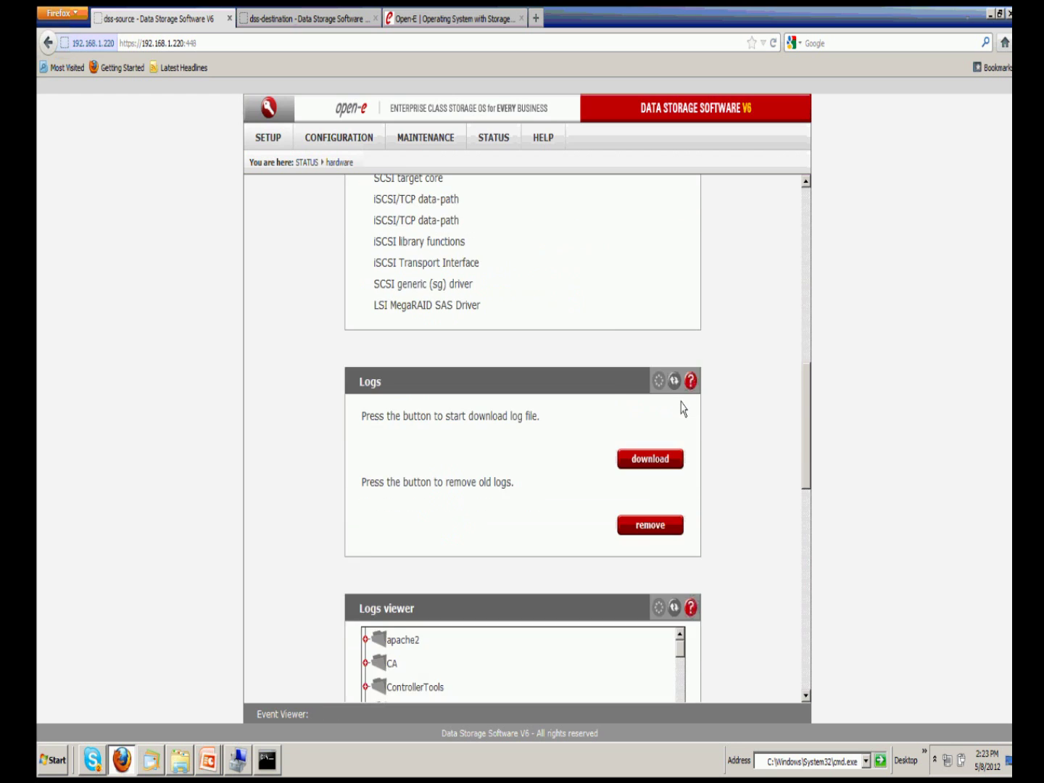
{"action": "scroll", "coordinate": [682, 411], "scroll_direction": "down", "scroll_amount": 3}
{"action": "scroll", "coordinate": [693, 424], "scroll_direction": "down", "scroll_amount": 2}
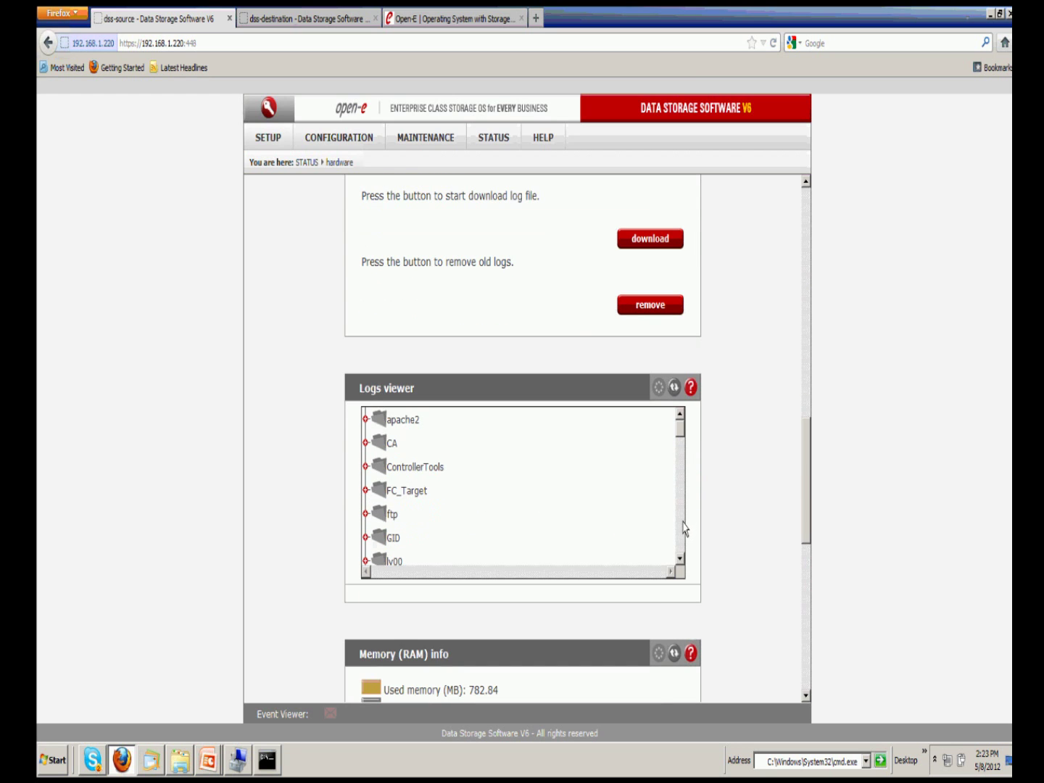
{"action": "scroll", "coordinate": [681, 523], "scroll_direction": "down", "scroll_amount": 5}
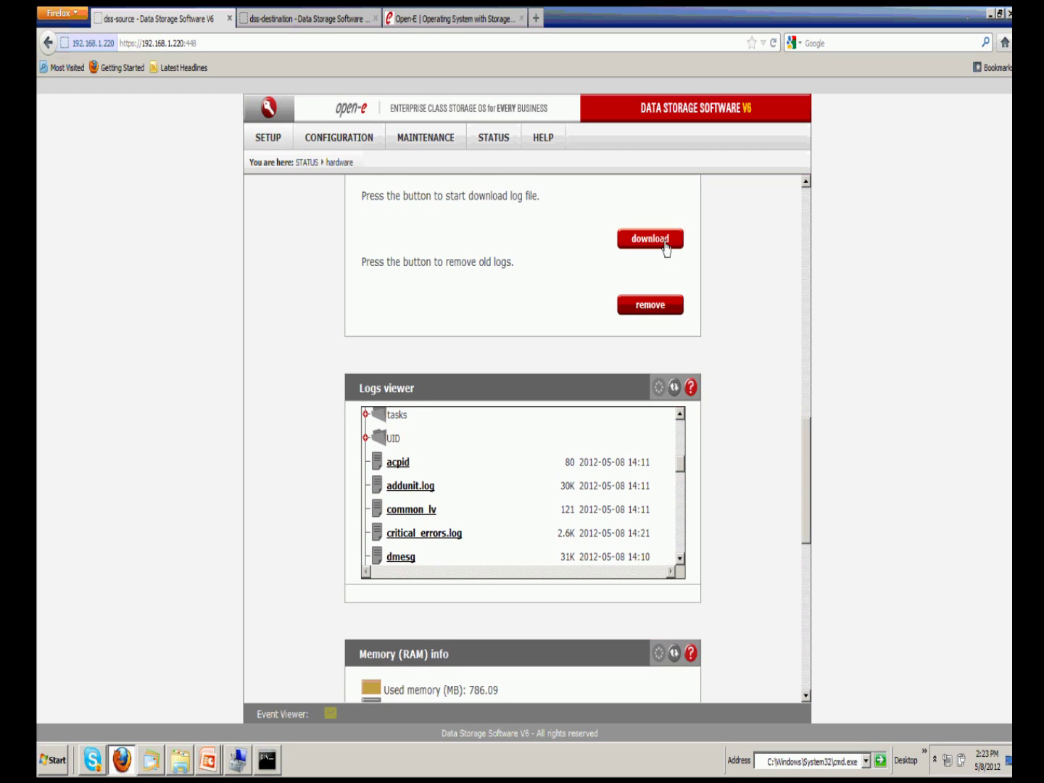
{"action": "left_click_drag", "start_coordinate": [682, 472], "coordinate": [682, 517]}
{"action": "left_click_drag", "start_coordinate": [683, 534], "coordinate": [682, 527]}
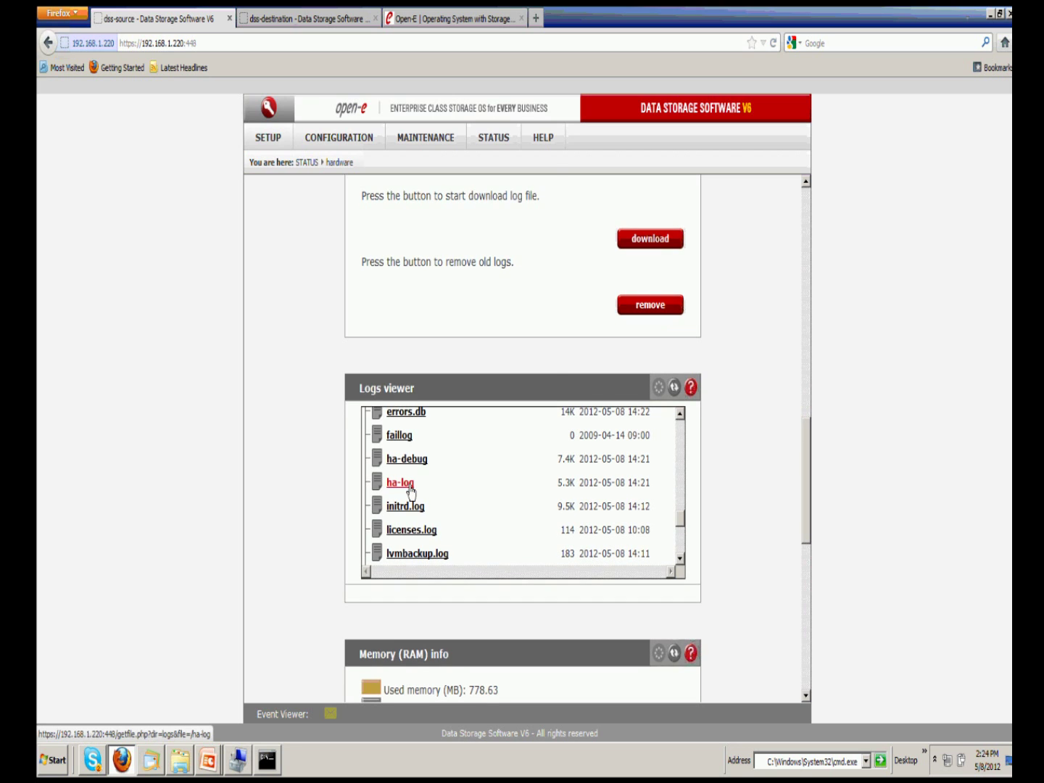
Step: Open the ha-log file from the Logs viewer with WordPad
{"action": "left_click", "coordinate": [401, 483]}
{"action": "left_click", "coordinate": [371, 301]}
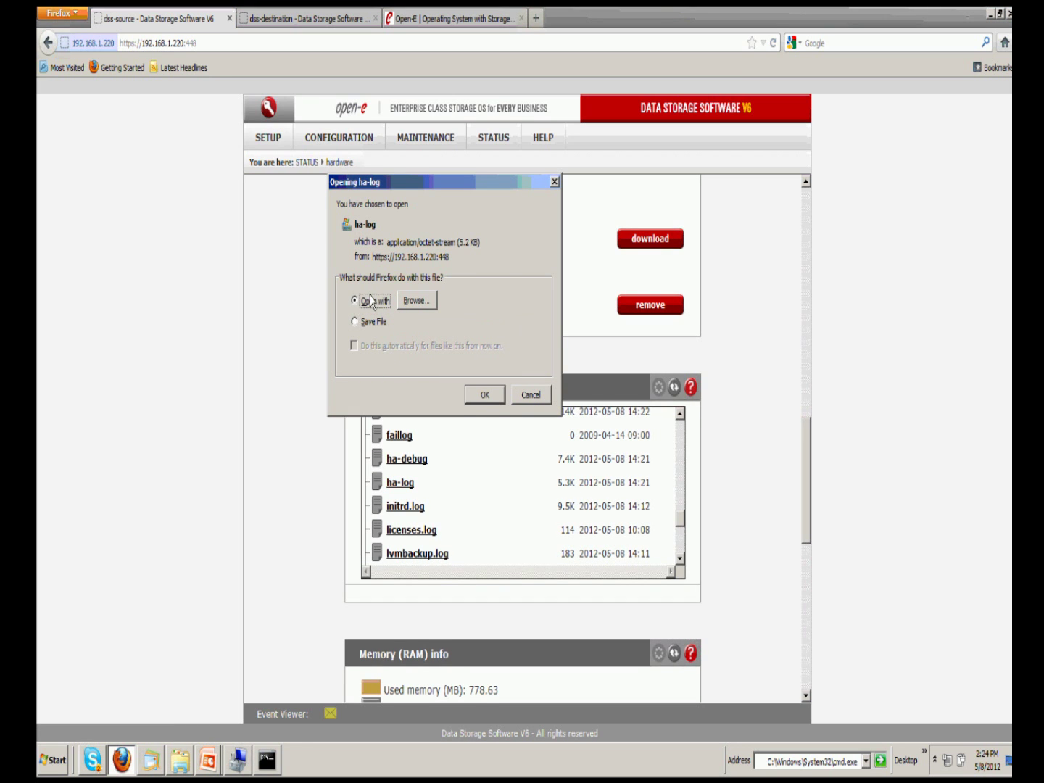
{"action": "left_click", "coordinate": [486, 397]}
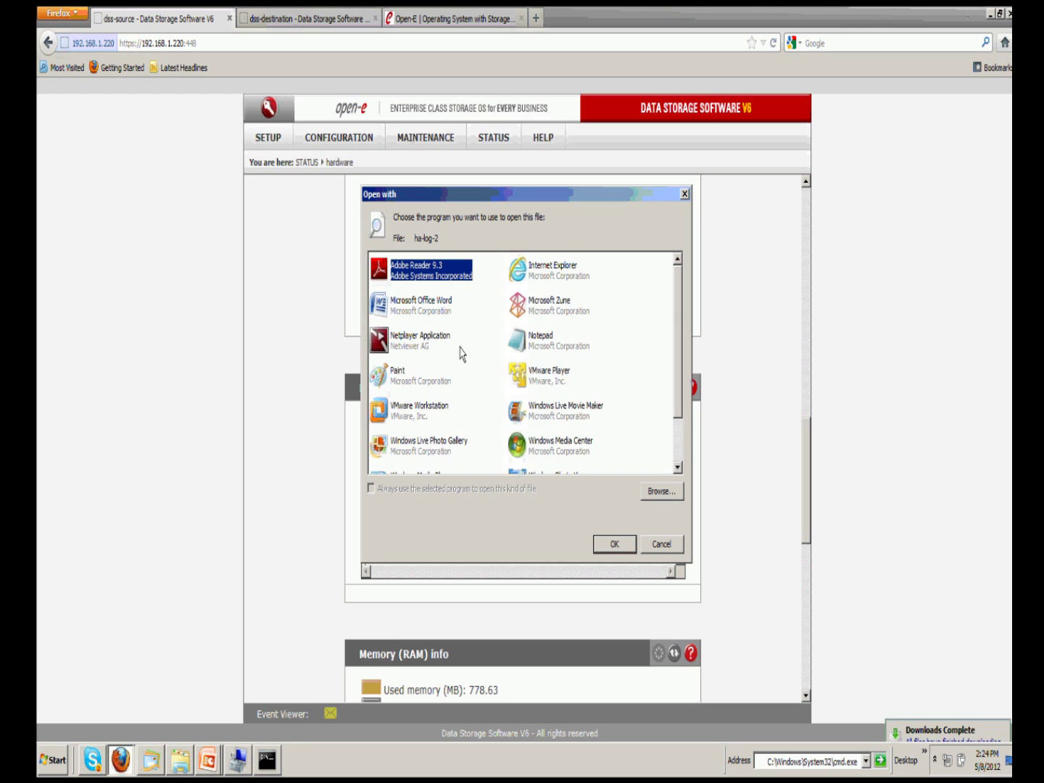
{"action": "scroll", "coordinate": [457, 361], "scroll_direction": "down", "scroll_amount": 2}
{"action": "left_click", "coordinate": [434, 464]}
{"action": "left_click", "coordinate": [622, 544]}
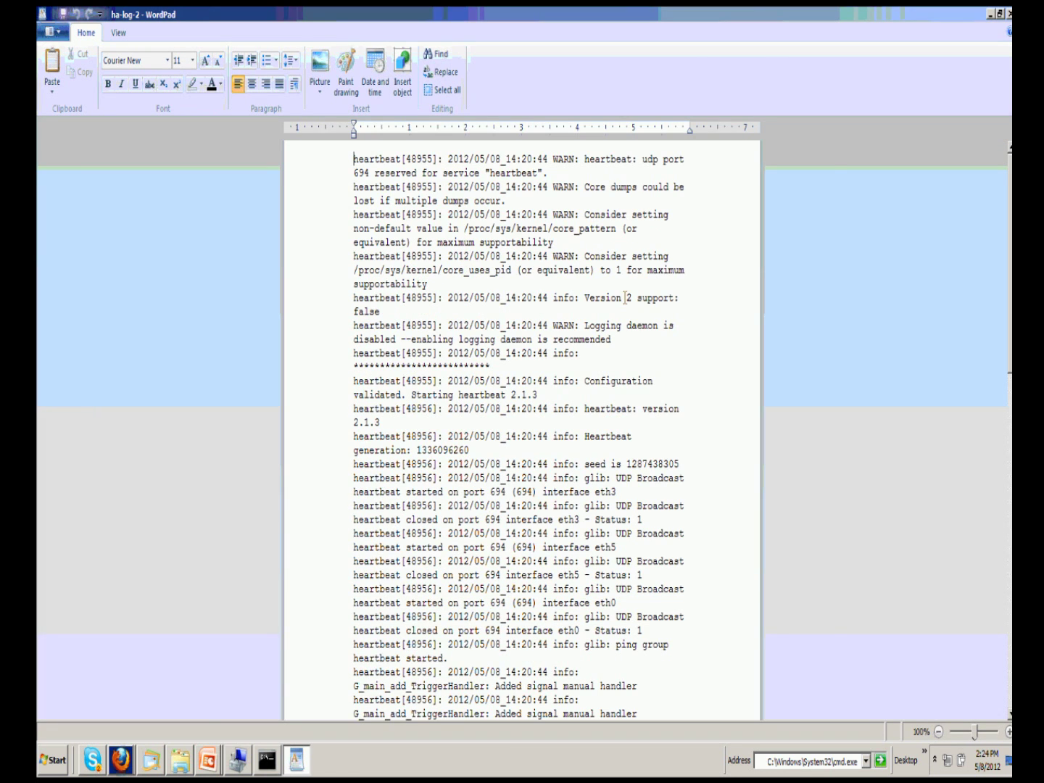
Step: Enlarge the log to 130% and examine the heartbeat startup entries, highlighting the first "remote resource transition completed." and the ipfail client
{"action": "scroll", "coordinate": [625, 297], "scroll_direction": "up", "scroll_amount": 3}
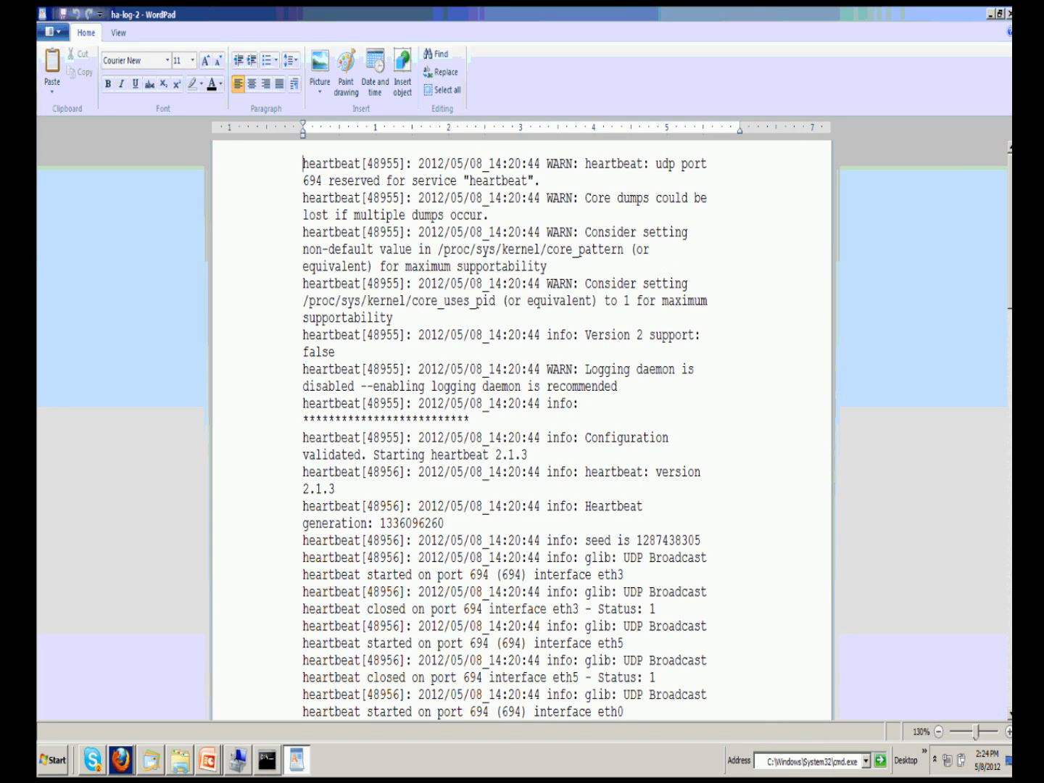
{"action": "scroll", "coordinate": [506, 435], "scroll_direction": "down", "scroll_amount": 3}
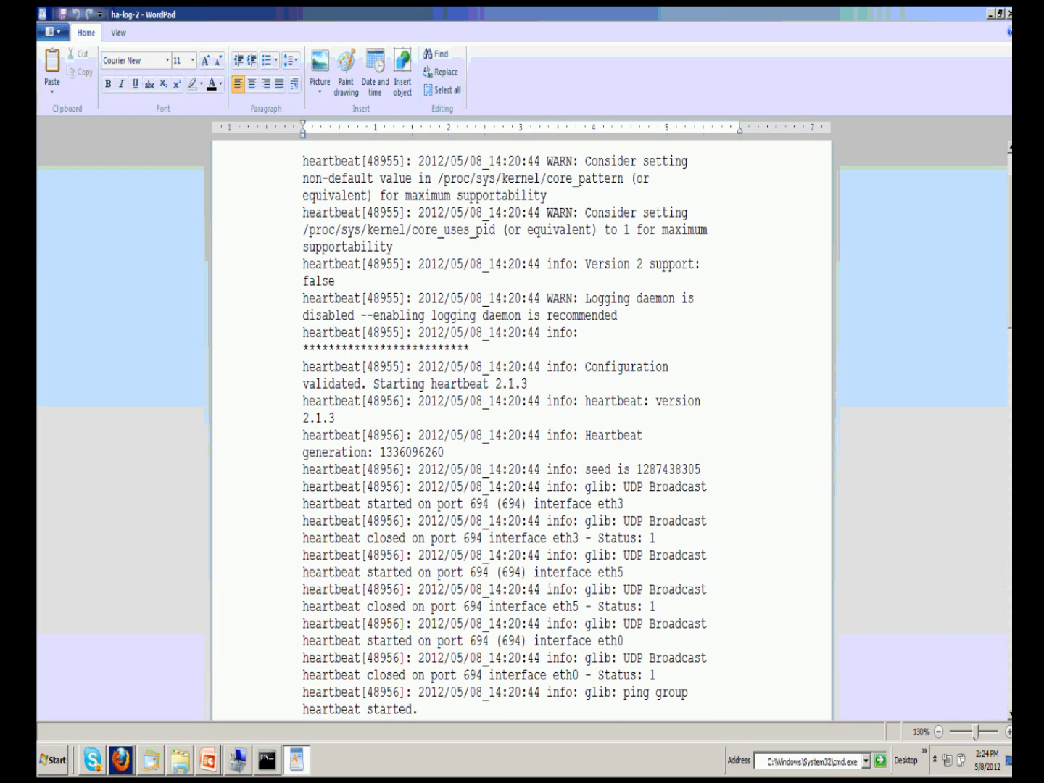
{"action": "scroll", "coordinate": [522, 435], "scroll_direction": "down", "scroll_amount": 7}
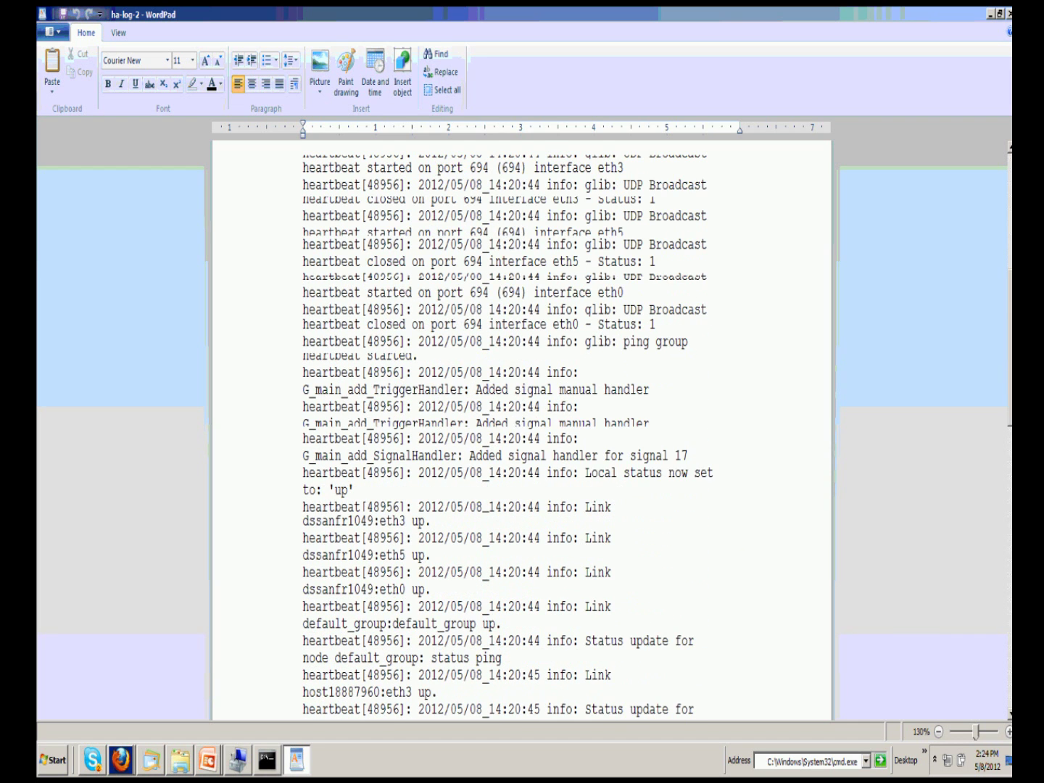
{"action": "scroll", "coordinate": [522, 434], "scroll_direction": "down", "scroll_amount": 2}
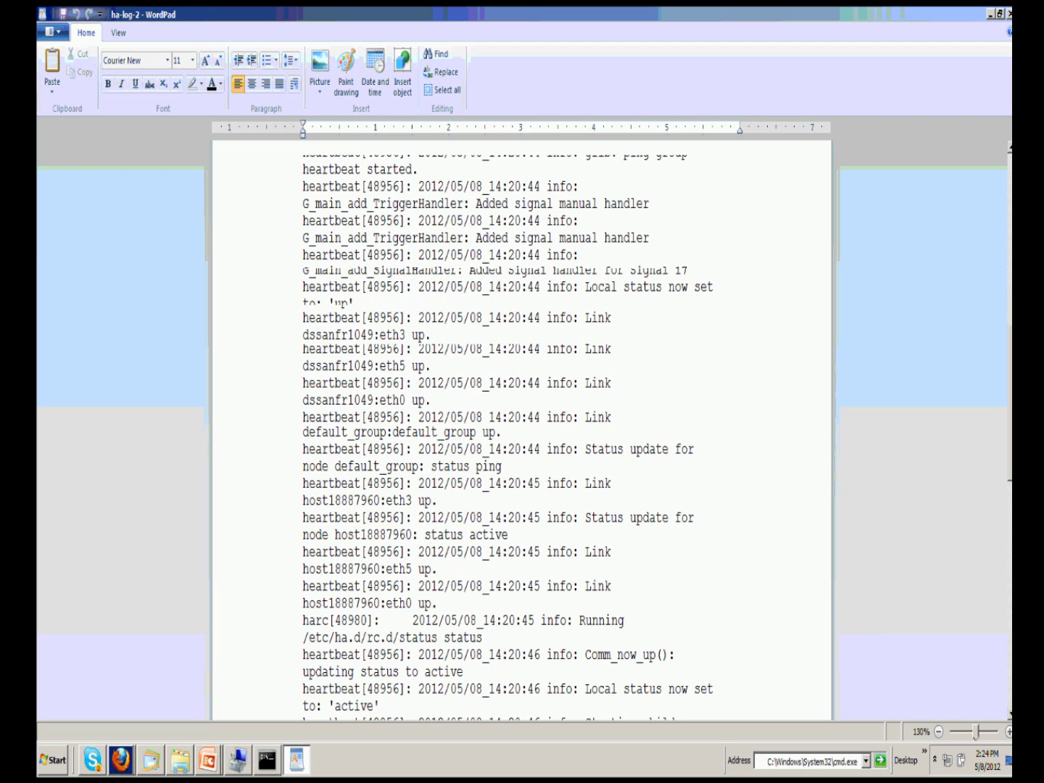
{"action": "scroll", "coordinate": [522, 434], "scroll_direction": "down", "scroll_amount": 3}
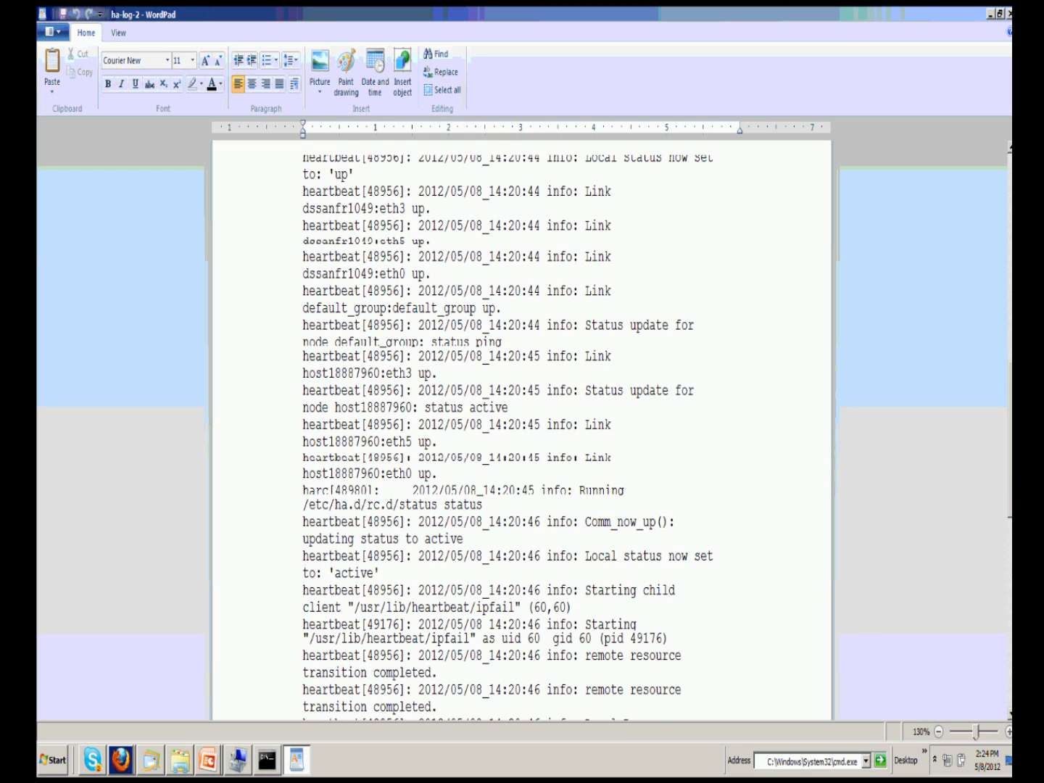
{"action": "scroll", "coordinate": [602, 603], "scroll_direction": "down", "scroll_amount": 2}
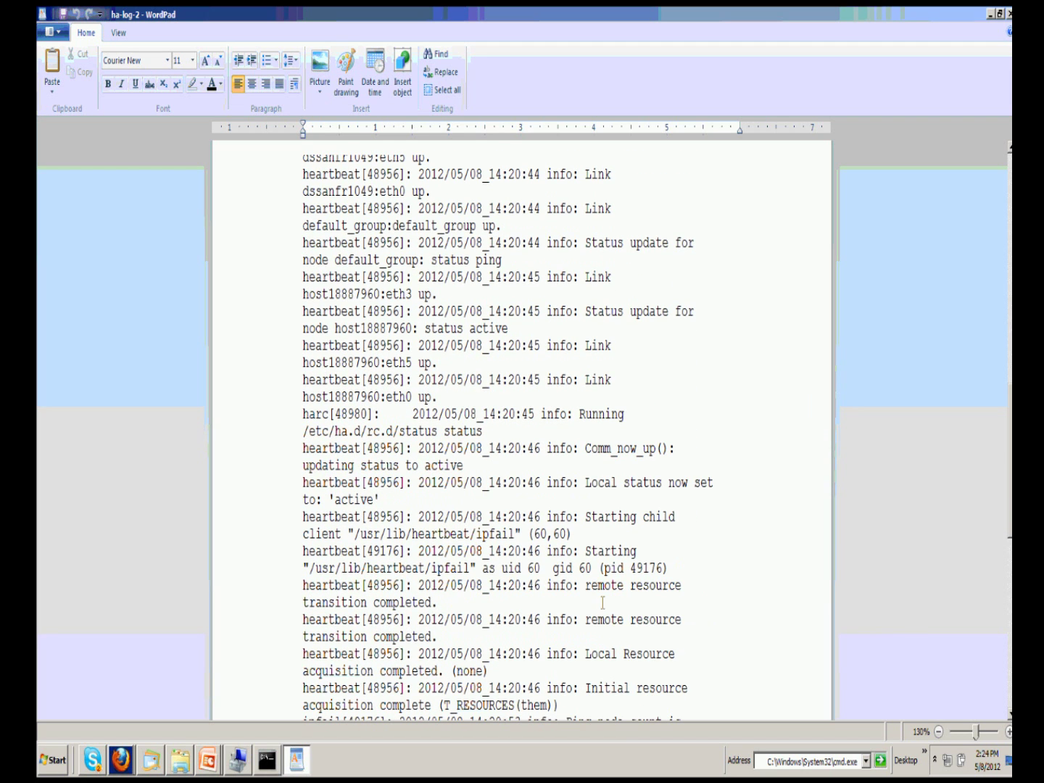
{"action": "left_click_drag", "start_coordinate": [598, 584], "coordinate": [637, 608]}
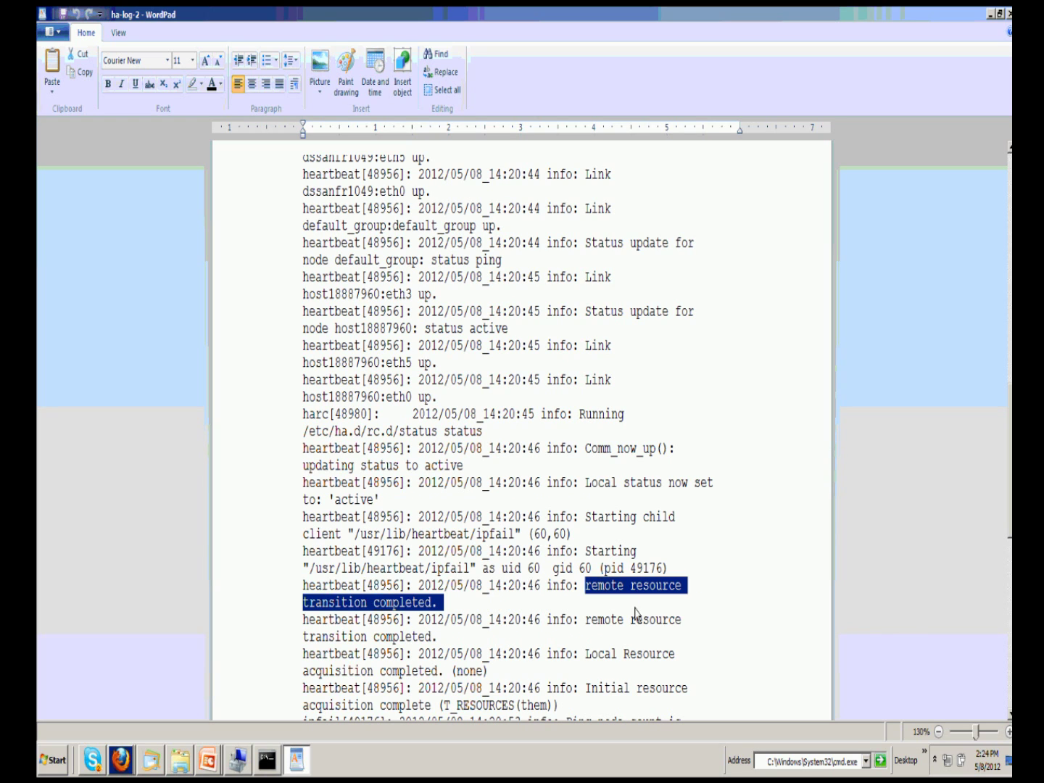
{"action": "left_click_drag", "start_coordinate": [538, 535], "coordinate": [477, 534]}
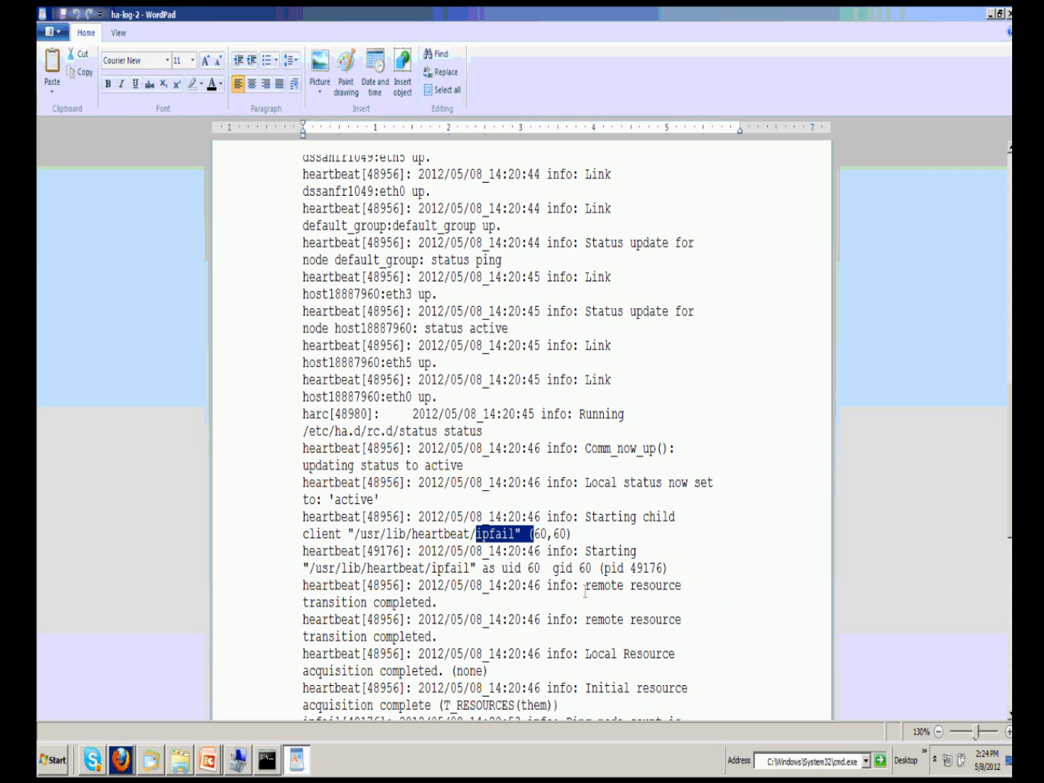
Step: Examine the remaining ha-log entries, highlighting "drbd" in the acquired resource group, "Standby resource acquisition done" and the final remote resource transition entry
{"action": "scroll", "coordinate": [585, 591], "scroll_direction": "down", "scroll_amount": 1}
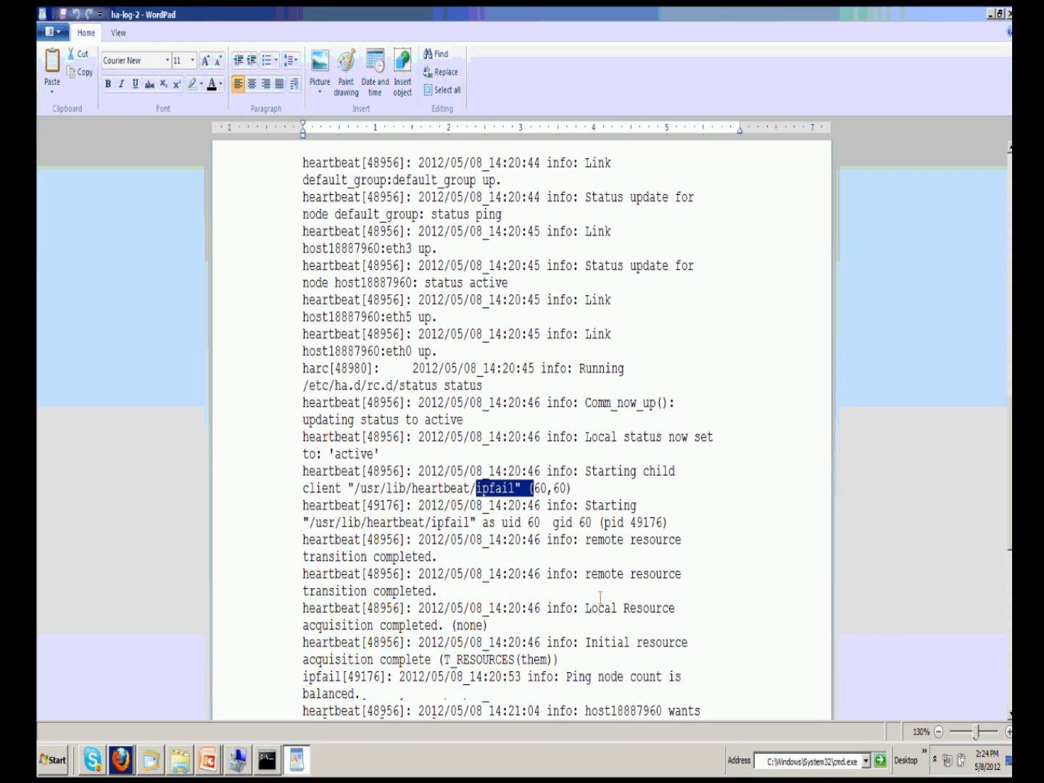
{"action": "scroll", "coordinate": [600, 597], "scroll_direction": "down", "scroll_amount": 6}
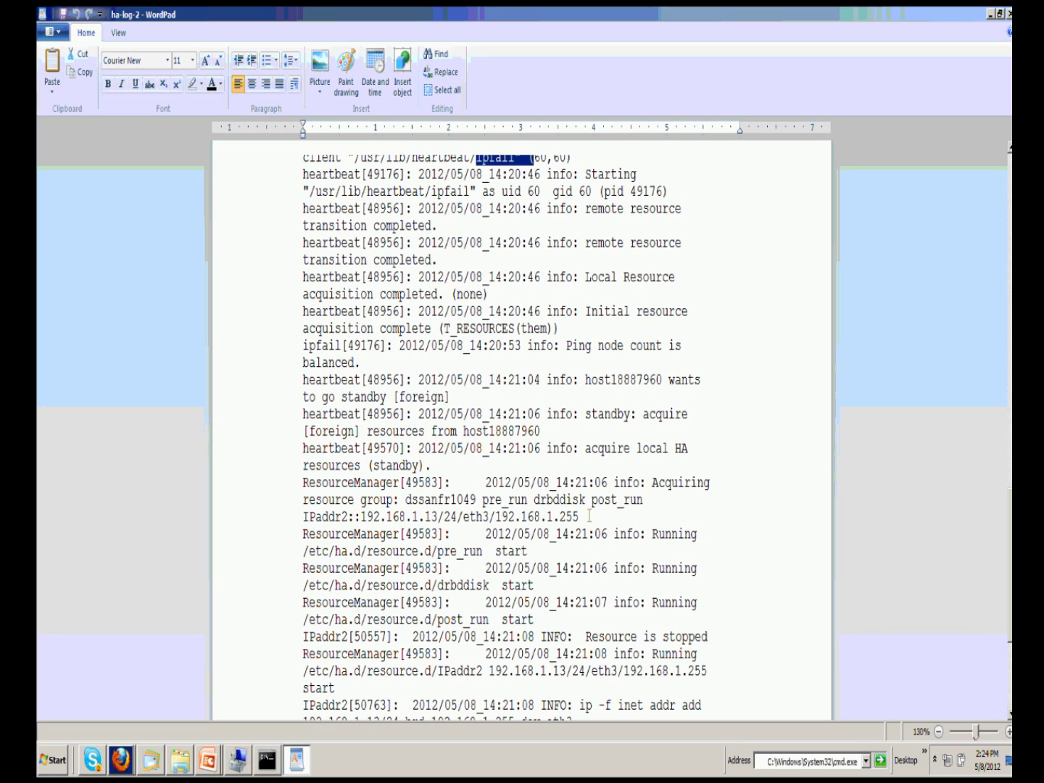
{"action": "left_click_drag", "start_coordinate": [535, 499], "coordinate": [560, 499]}
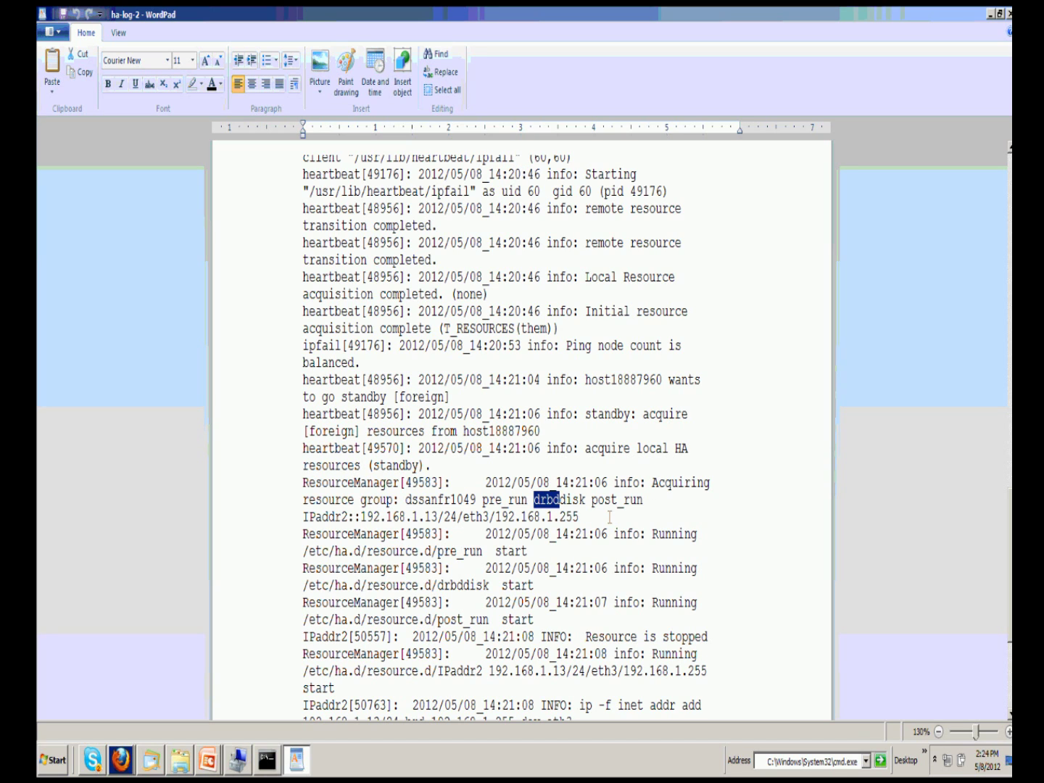
{"action": "scroll", "coordinate": [681, 507], "scroll_direction": "down", "scroll_amount": 1}
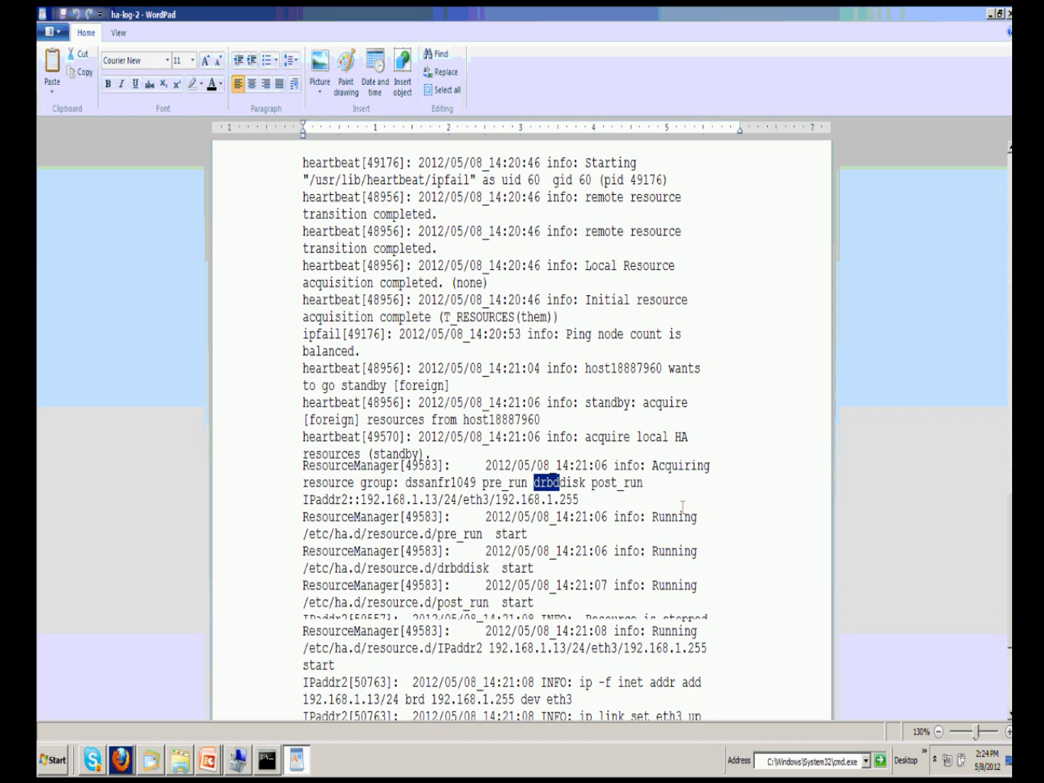
{"action": "scroll", "coordinate": [682, 507], "scroll_direction": "down", "scroll_amount": 1}
{"action": "scroll", "coordinate": [682, 507], "scroll_direction": "down", "scroll_amount": 4}
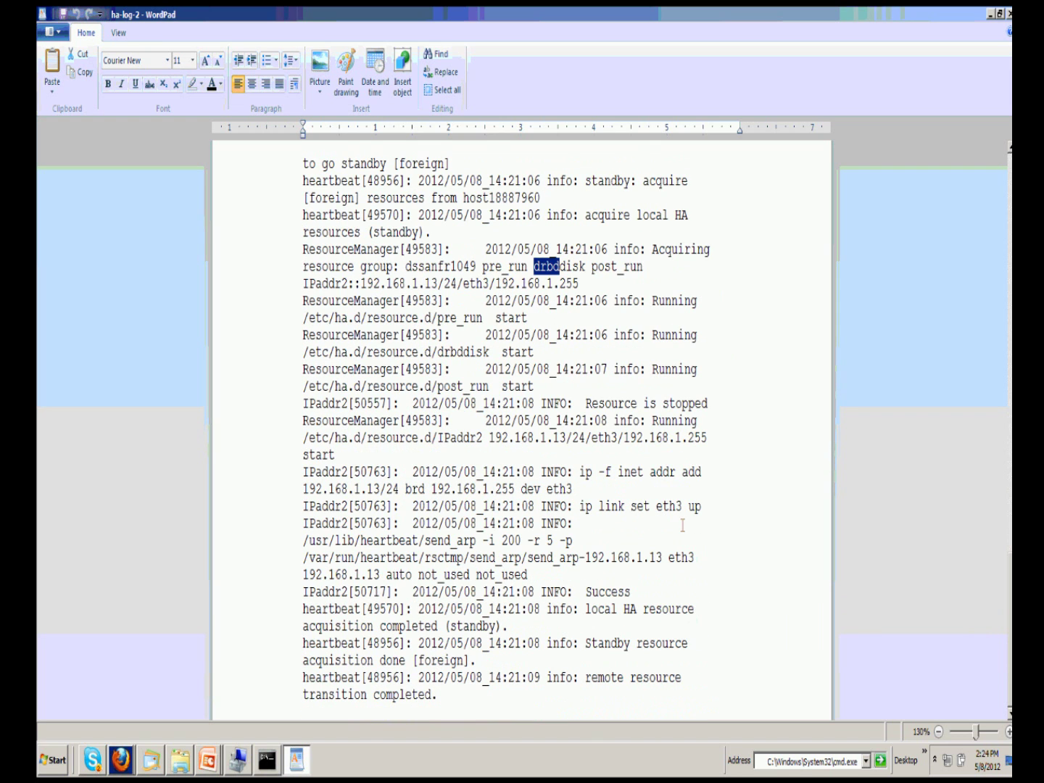
{"action": "left_click_drag", "start_coordinate": [584, 642], "coordinate": [410, 662]}
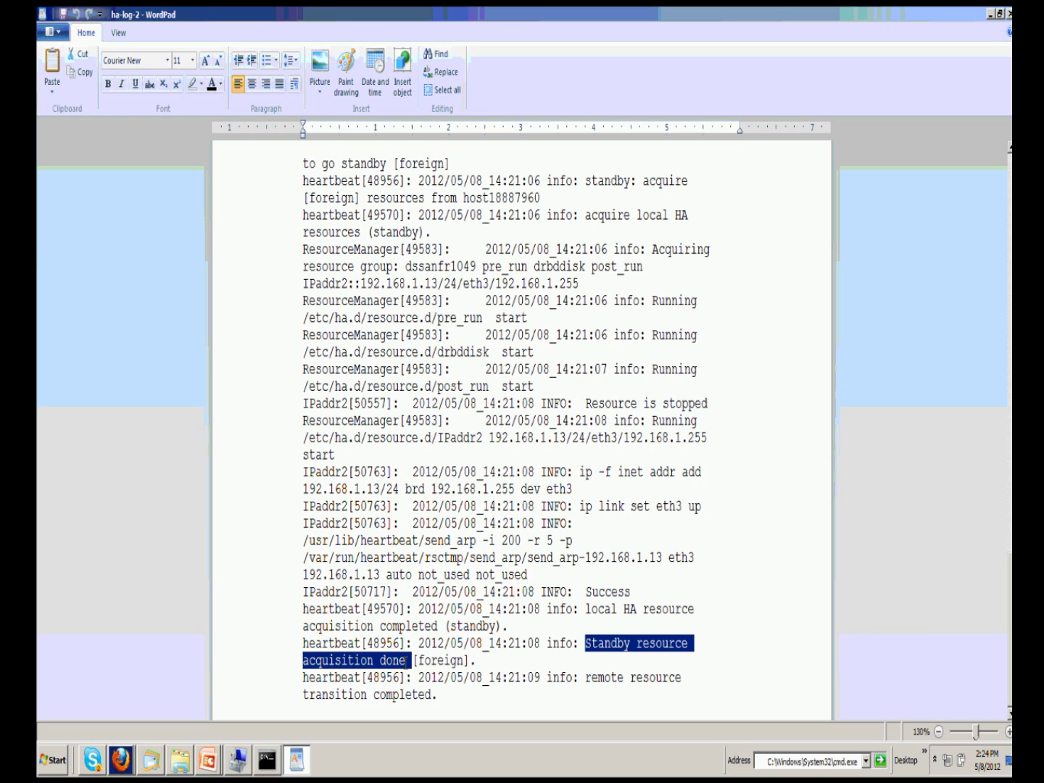
{"action": "left_click_drag", "start_coordinate": [586, 678], "coordinate": [654, 702]}
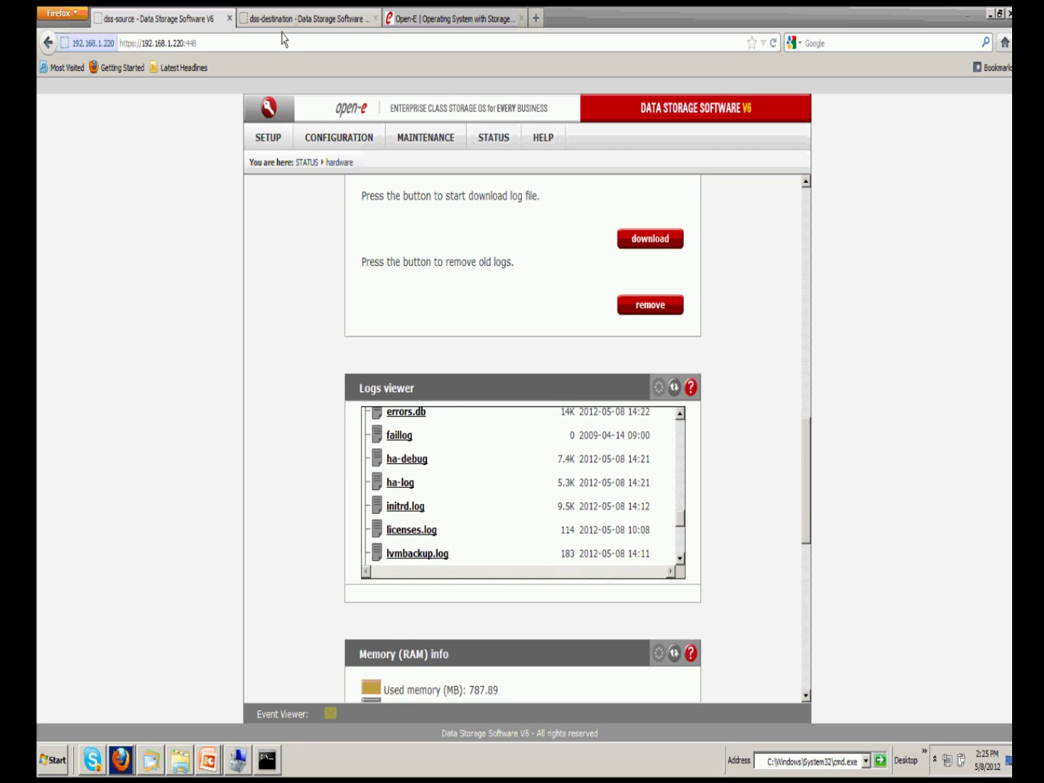
Step: Open the volume replication settings on dss-source and dss-destination and compare their replication modes and mirror server IPs
{"action": "left_click", "coordinate": [338, 138]}
{"action": "mouse_move", "coordinate": [361, 163]}
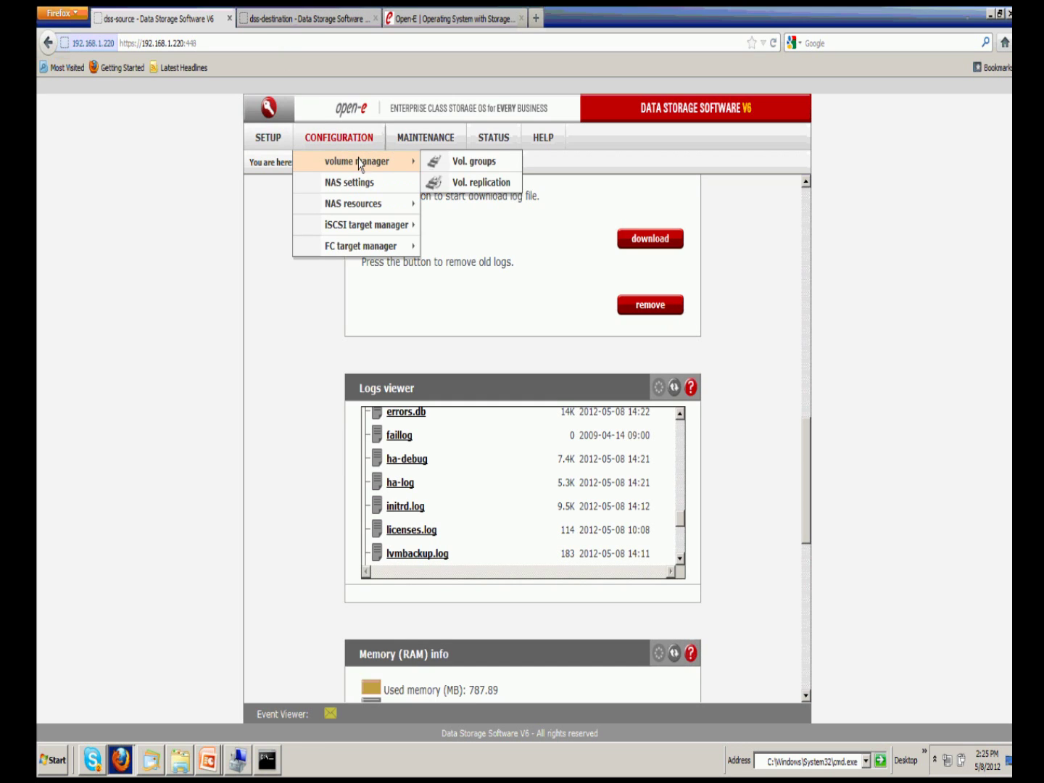
{"action": "left_click", "coordinate": [464, 183]}
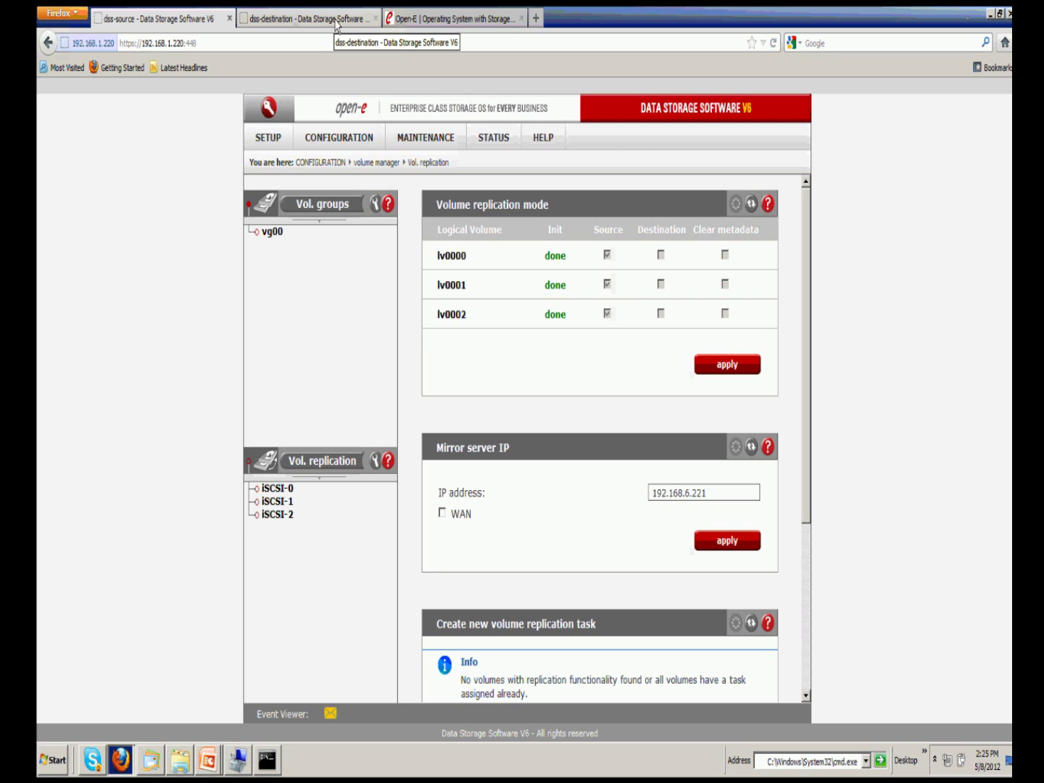
{"action": "left_click", "coordinate": [336, 22]}
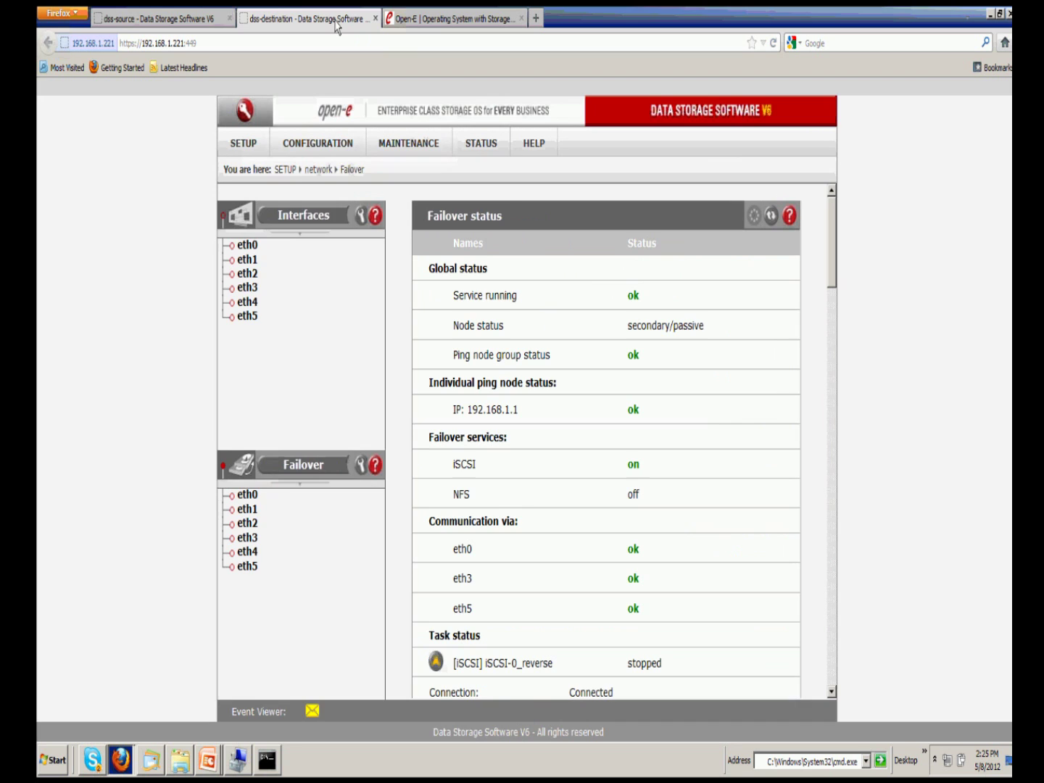
{"action": "left_click", "coordinate": [452, 192]}
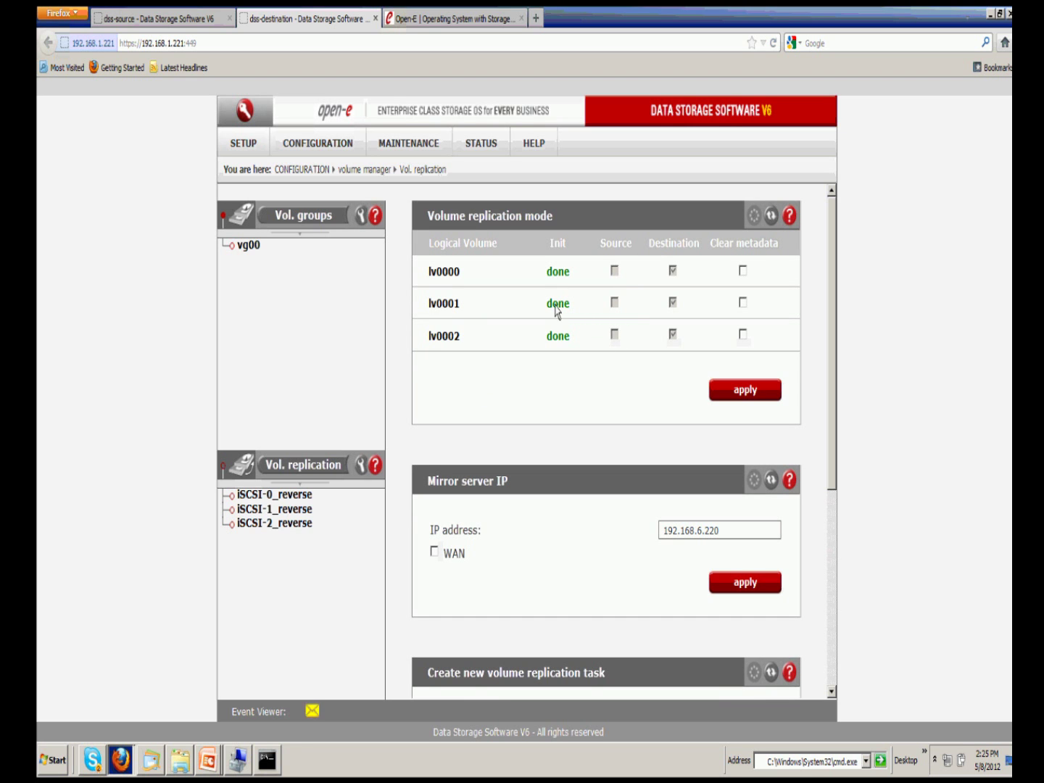
{"action": "left_click", "coordinate": [197, 23]}
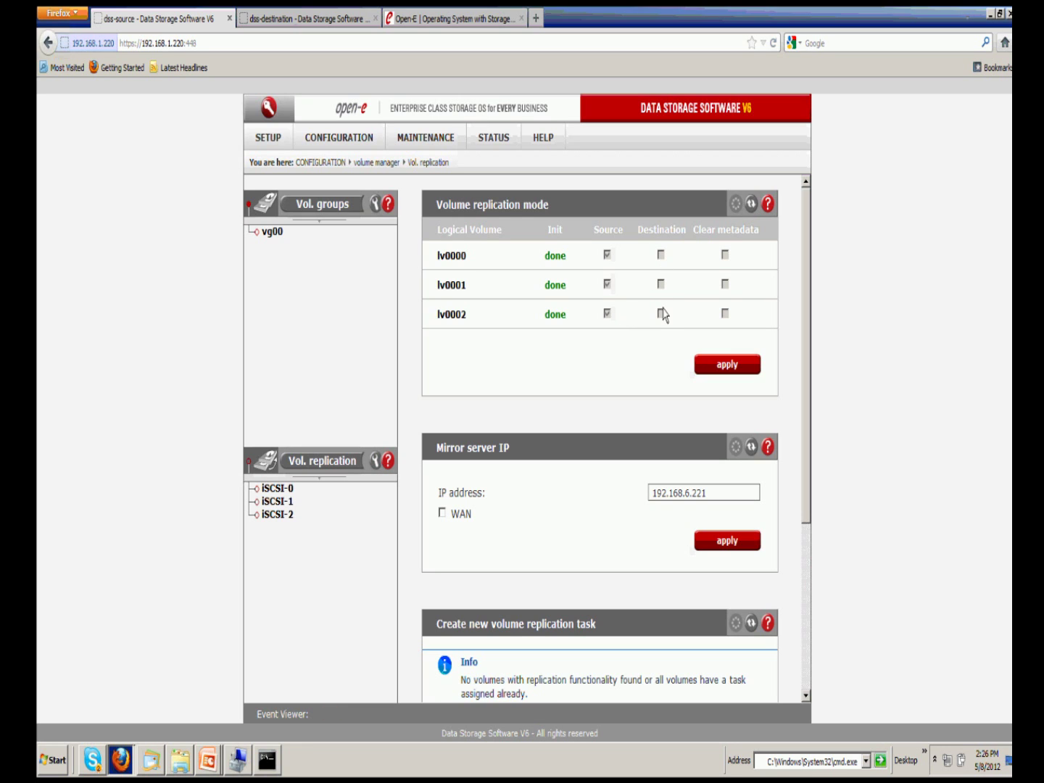
{"action": "scroll", "coordinate": [674, 359], "scroll_direction": "down", "scroll_amount": 1}
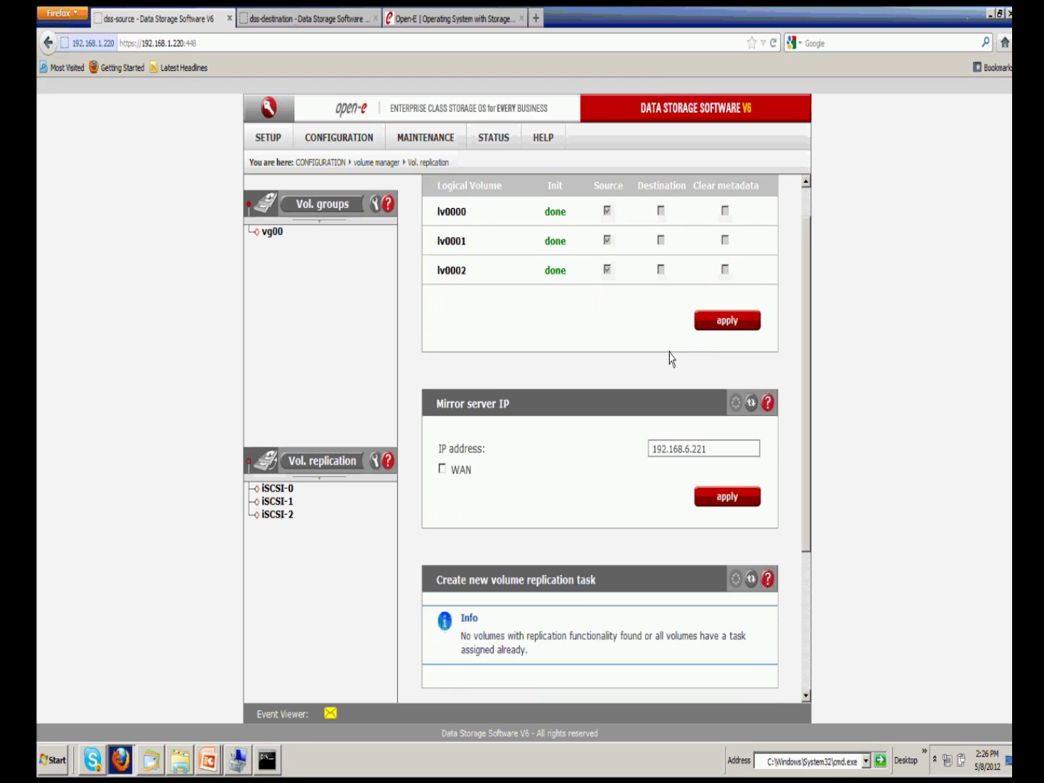
{"action": "scroll", "coordinate": [673, 359], "scroll_direction": "up", "scroll_amount": 1}
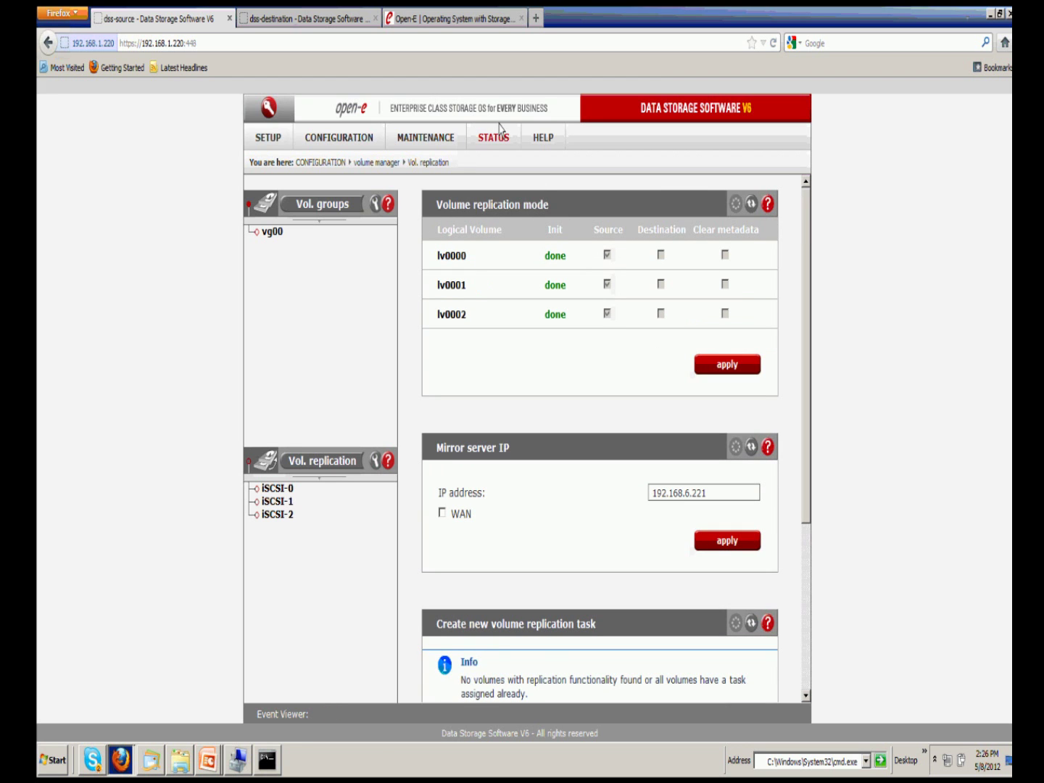
{"action": "left_click", "coordinate": [477, 23]}
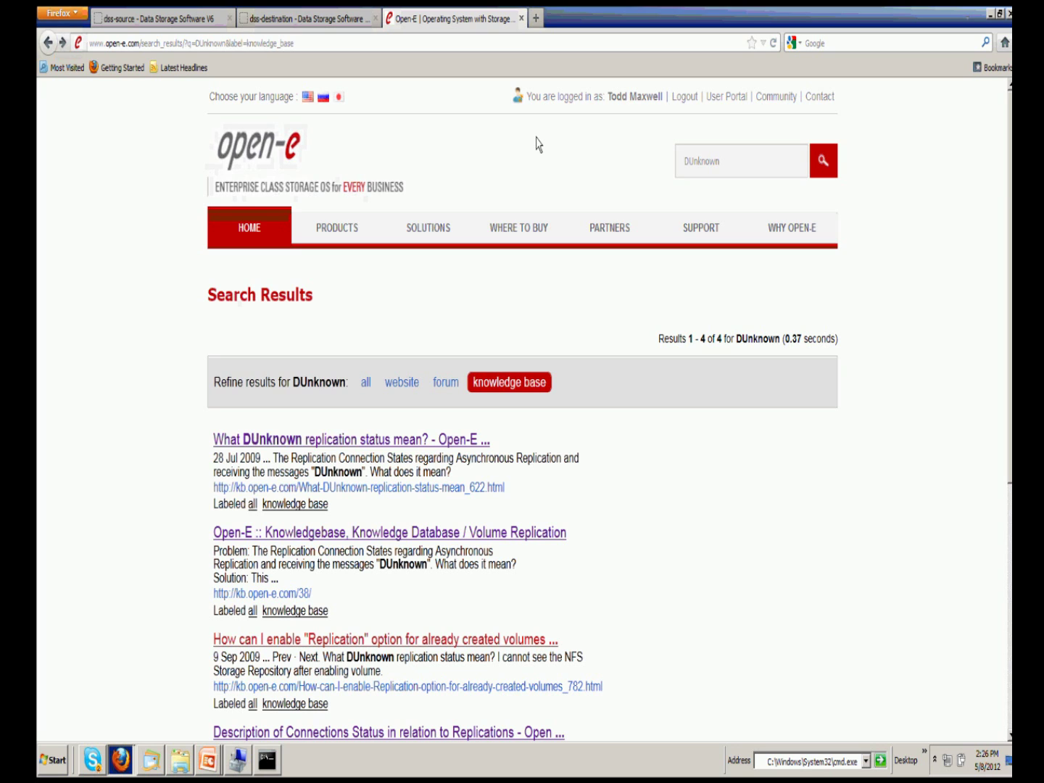
{"action": "left_click", "coordinate": [327, 21]}
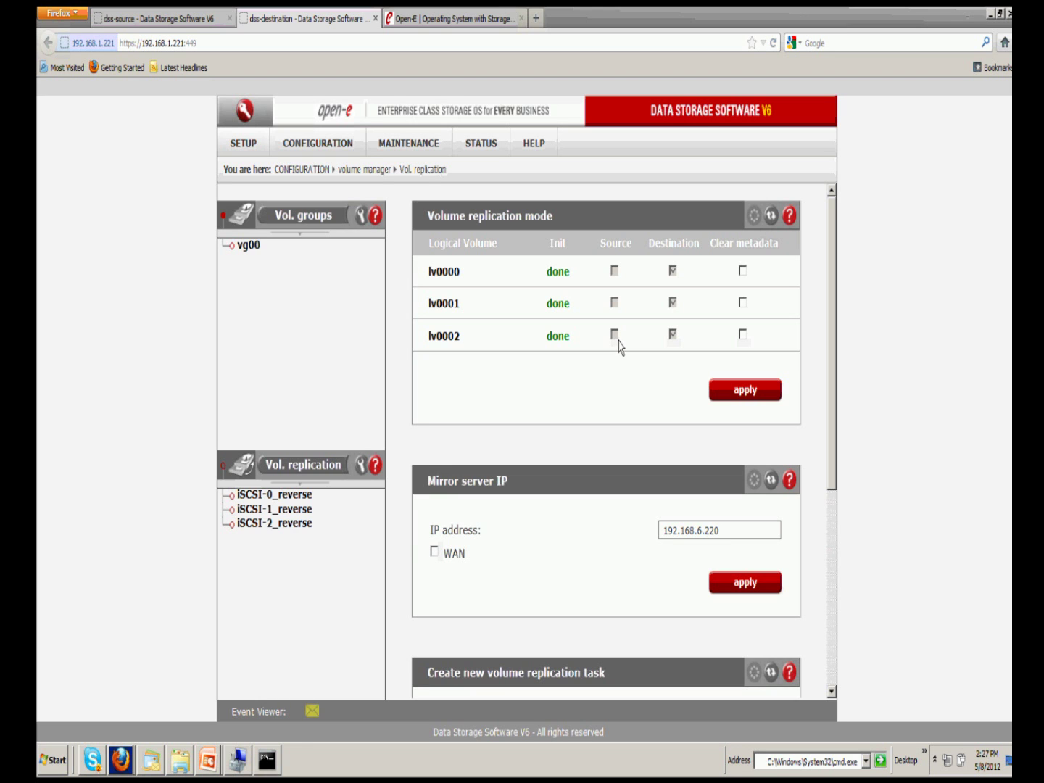
Step: Open the How-To Resources page in the support library of the Open-E website
{"action": "left_click", "coordinate": [490, 26]}
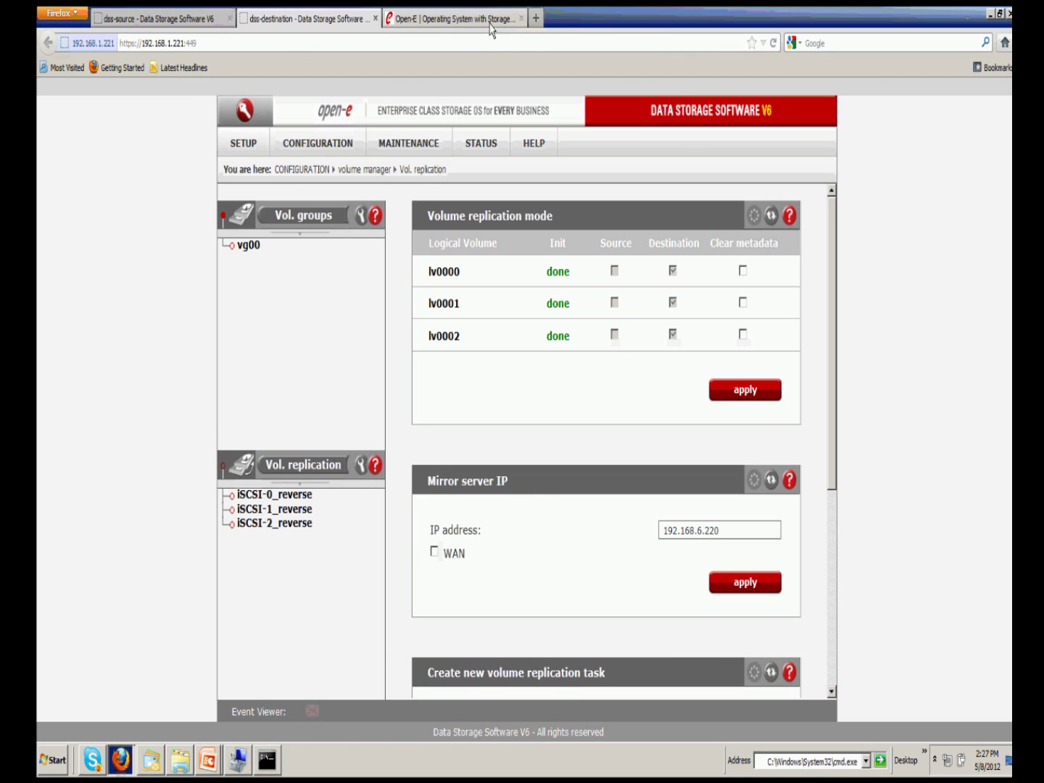
{"action": "mouse_move", "coordinate": [696, 228]}
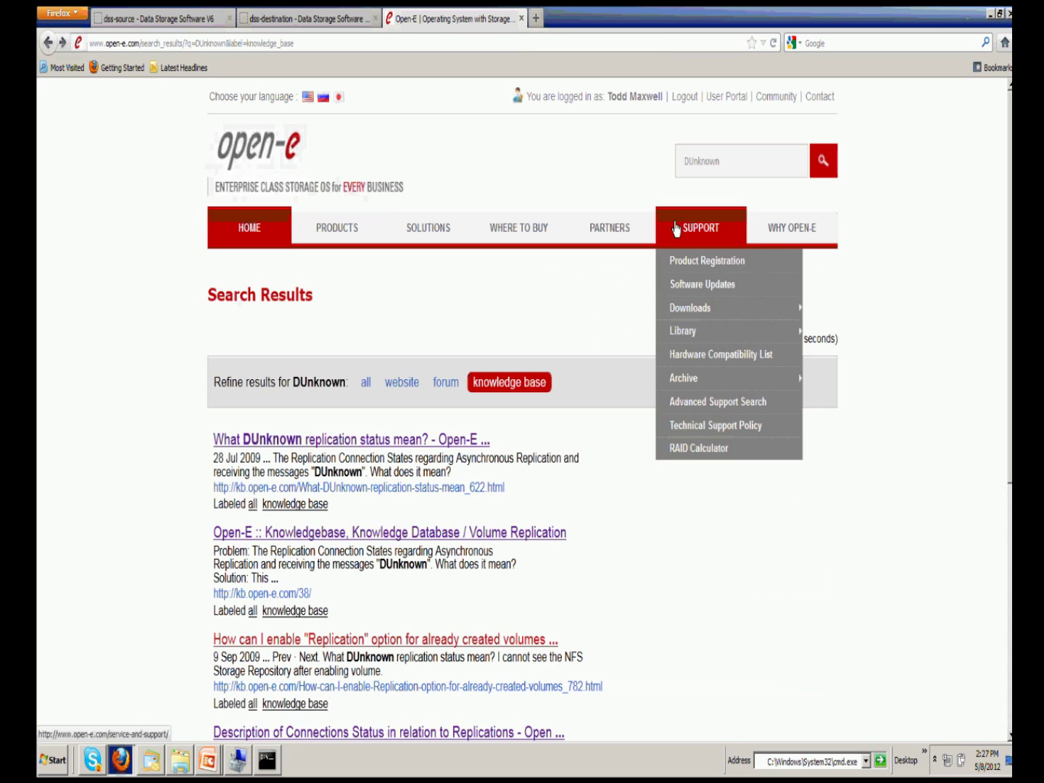
{"action": "mouse_move", "coordinate": [702, 334]}
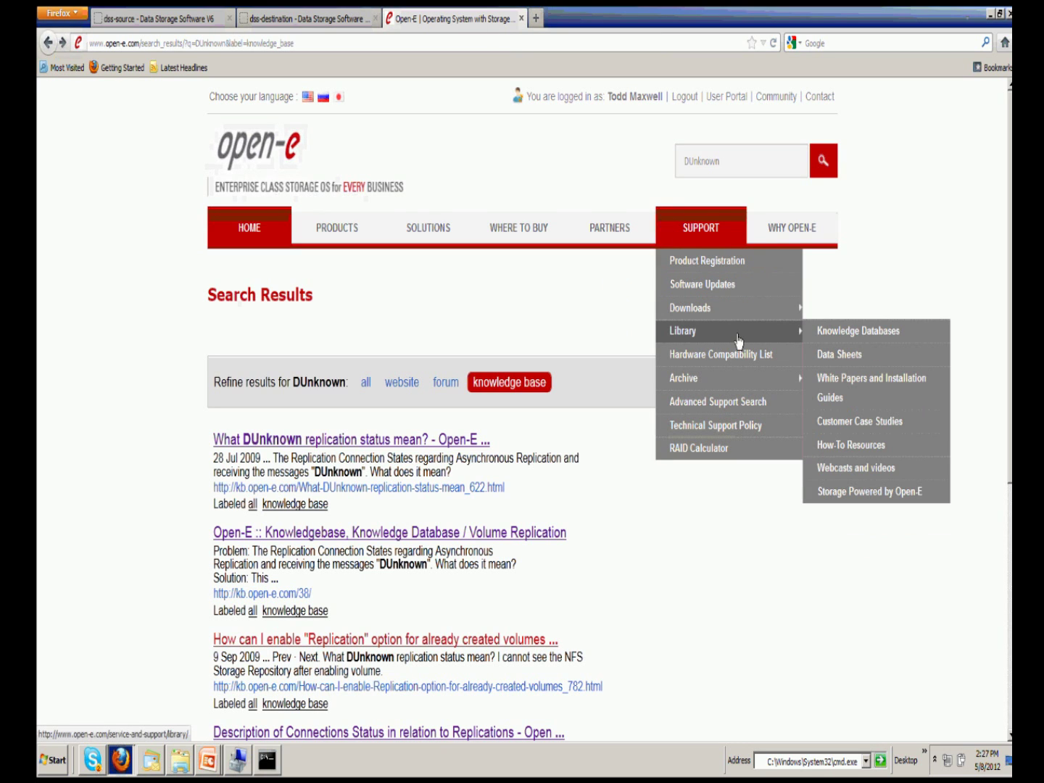
{"action": "left_click", "coordinate": [791, 340]}
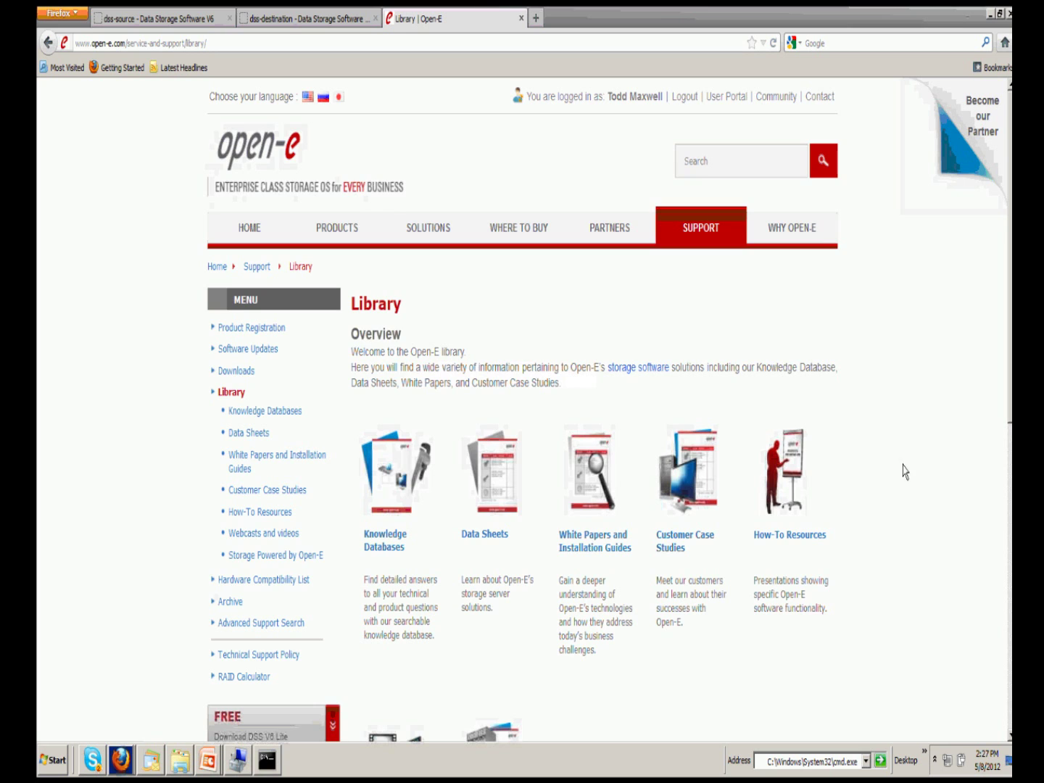
{"action": "scroll", "coordinate": [897, 494], "scroll_direction": "down", "scroll_amount": 3}
{"action": "left_click", "coordinate": [796, 313]}
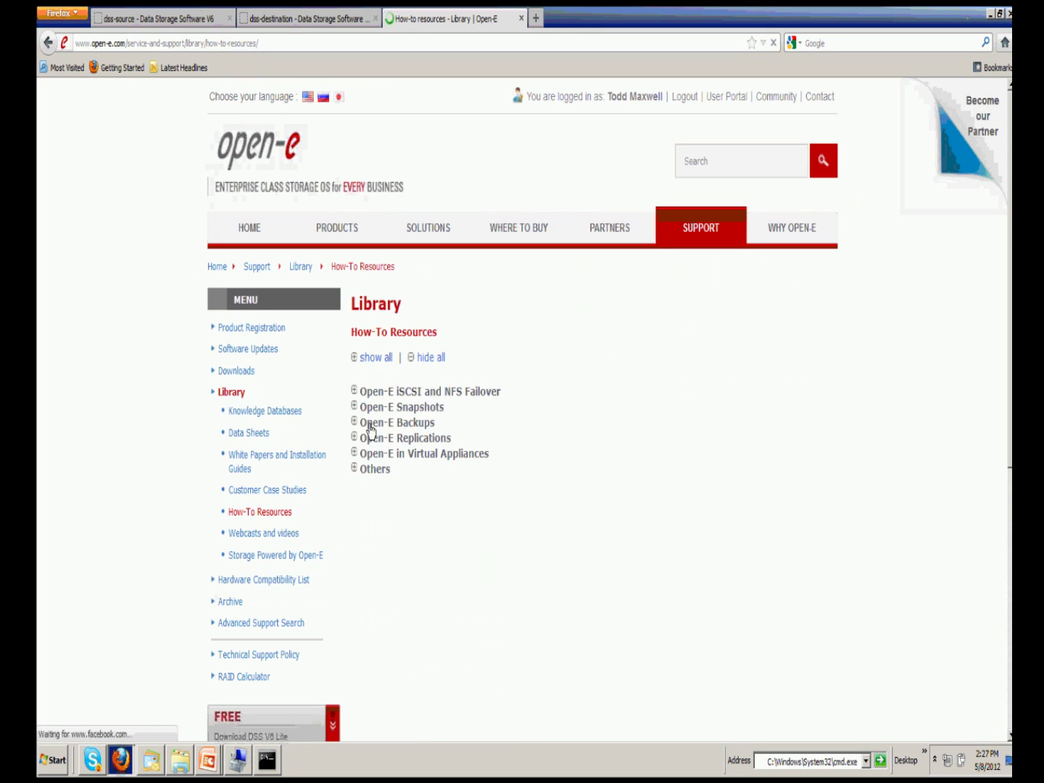
Step: Expand the Open-E iSCSI and NFS Failover and Others sections, highlighting parts of the "Open-E DSS V6 MPIO with ESXi 4.x" entry
{"action": "left_click", "coordinate": [355, 393]}
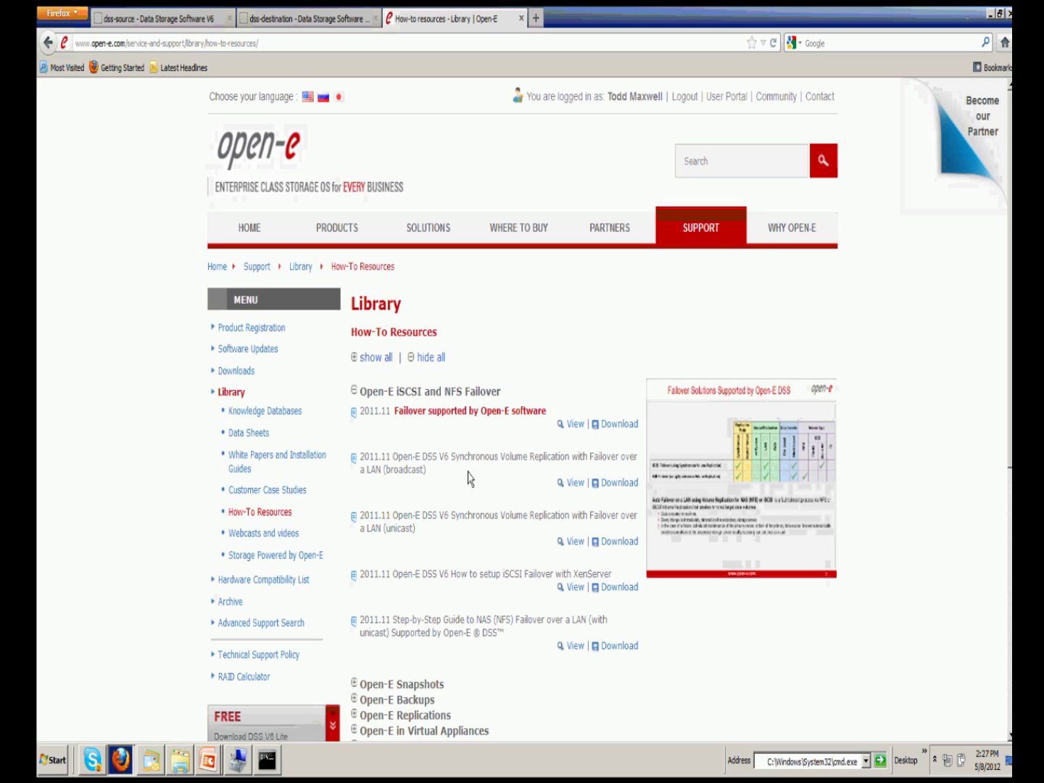
{"action": "scroll", "coordinate": [470, 480], "scroll_direction": "down", "scroll_amount": 3}
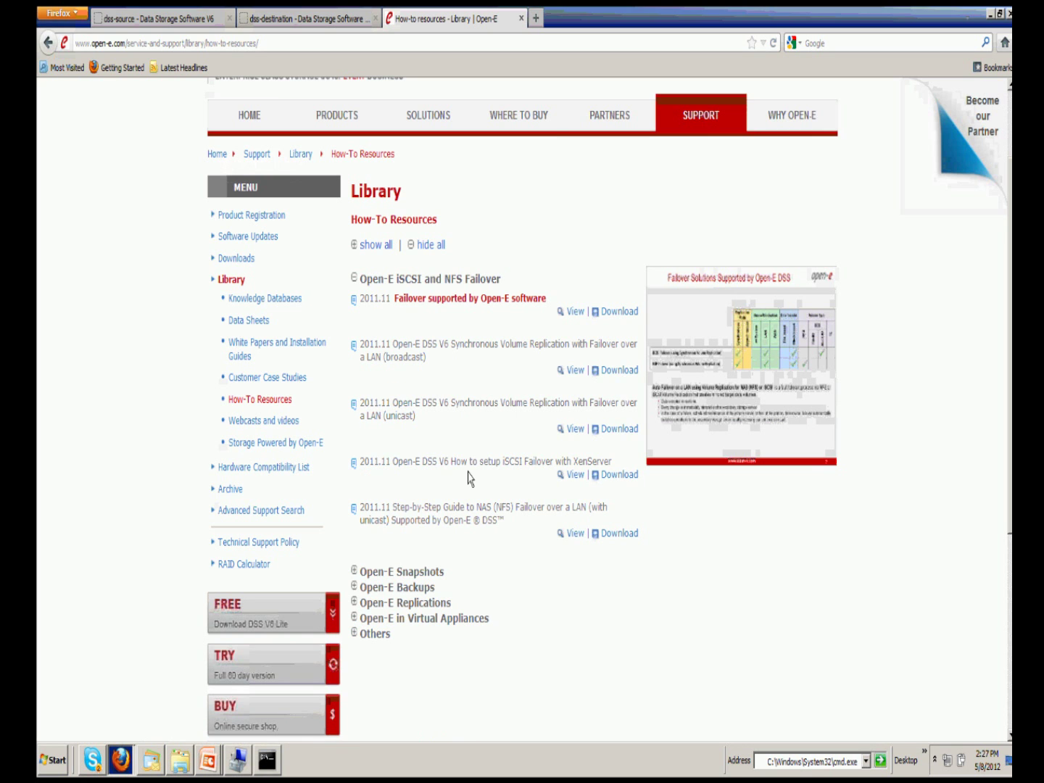
{"action": "scroll", "coordinate": [469, 479], "scroll_direction": "down", "scroll_amount": 3}
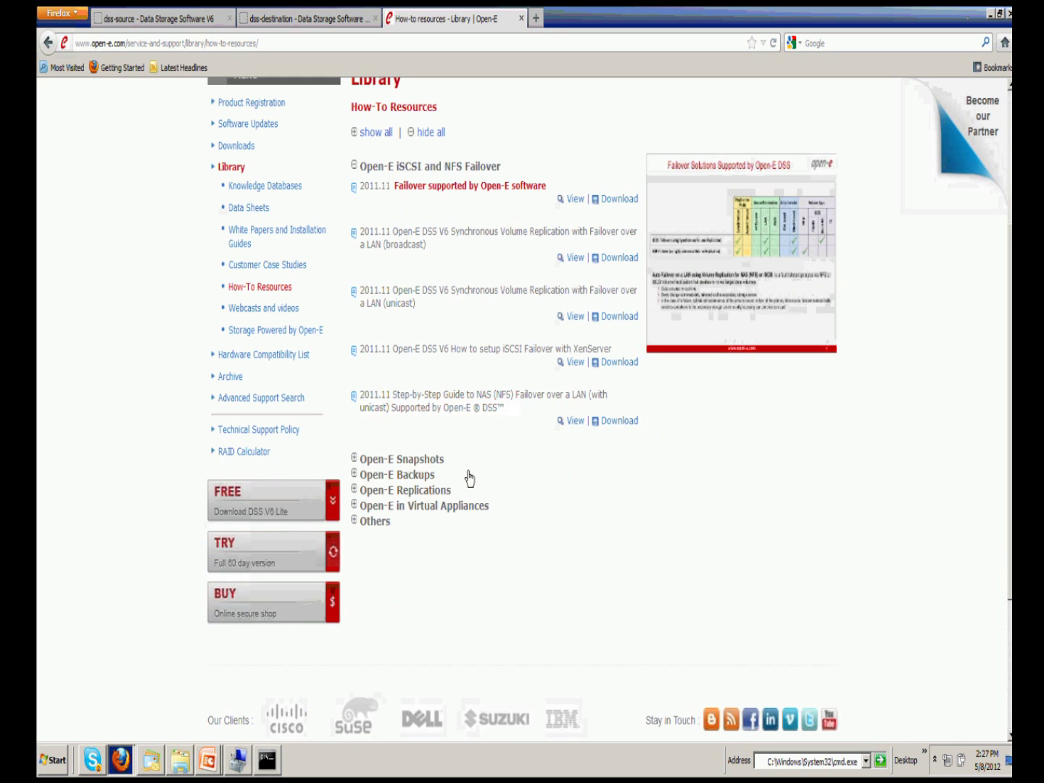
{"action": "left_click", "coordinate": [356, 522]}
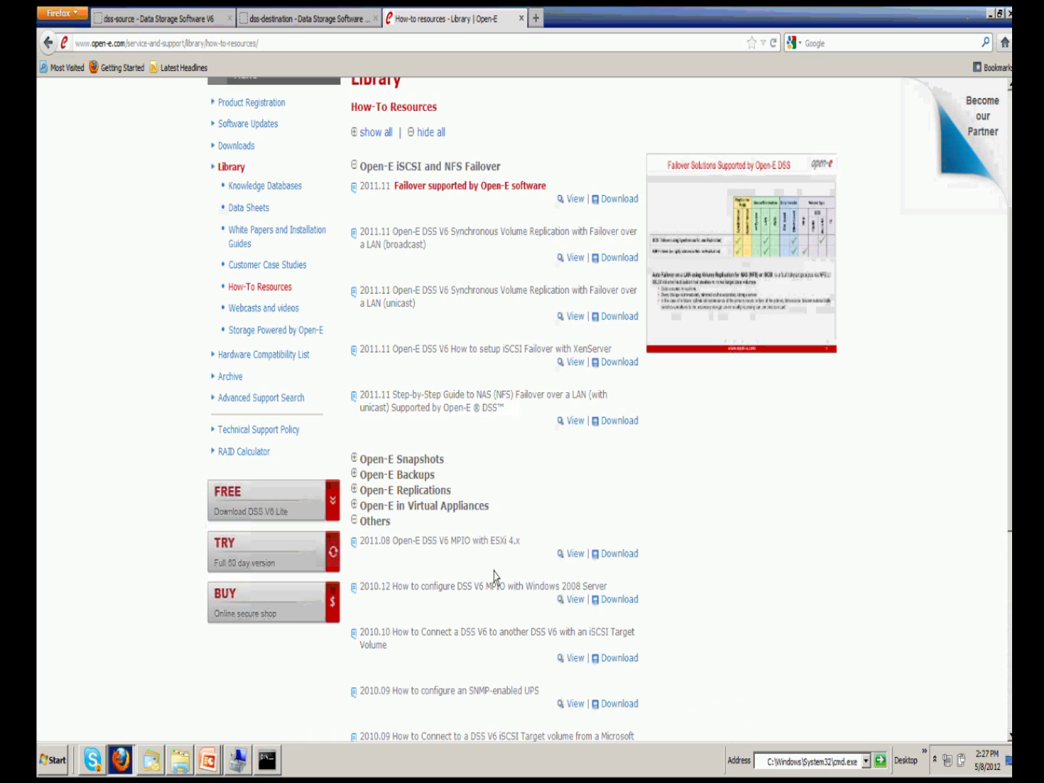
{"action": "left_click_drag", "start_coordinate": [384, 550], "coordinate": [472, 543]}
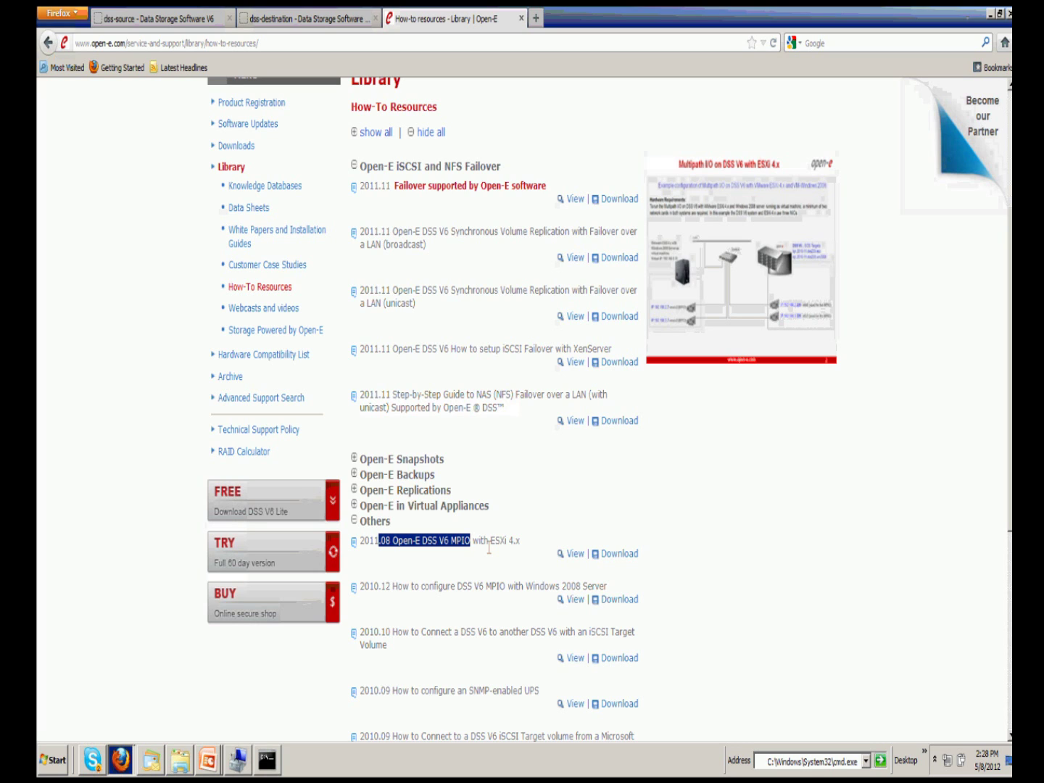
{"action": "left_click", "coordinate": [489, 547]}
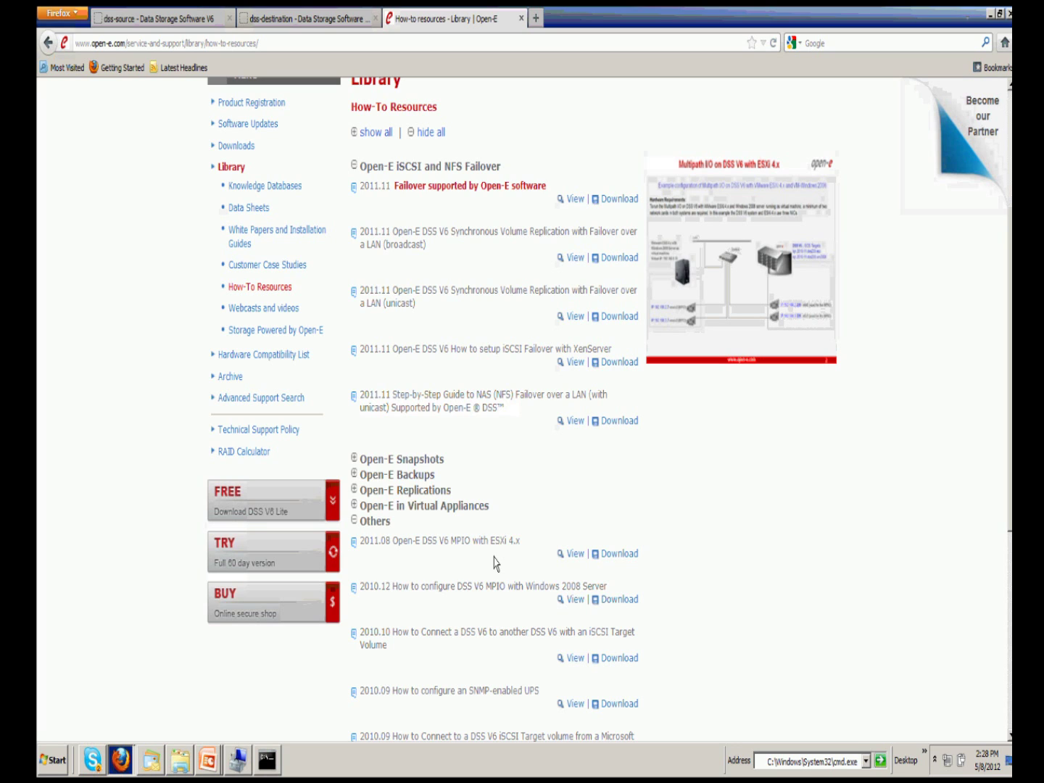
{"action": "left_click_drag", "start_coordinate": [489, 541], "coordinate": [526, 545]}
{"action": "left_click", "coordinate": [538, 566]}
{"action": "scroll", "coordinate": [539, 564], "scroll_direction": "up", "scroll_amount": 3}
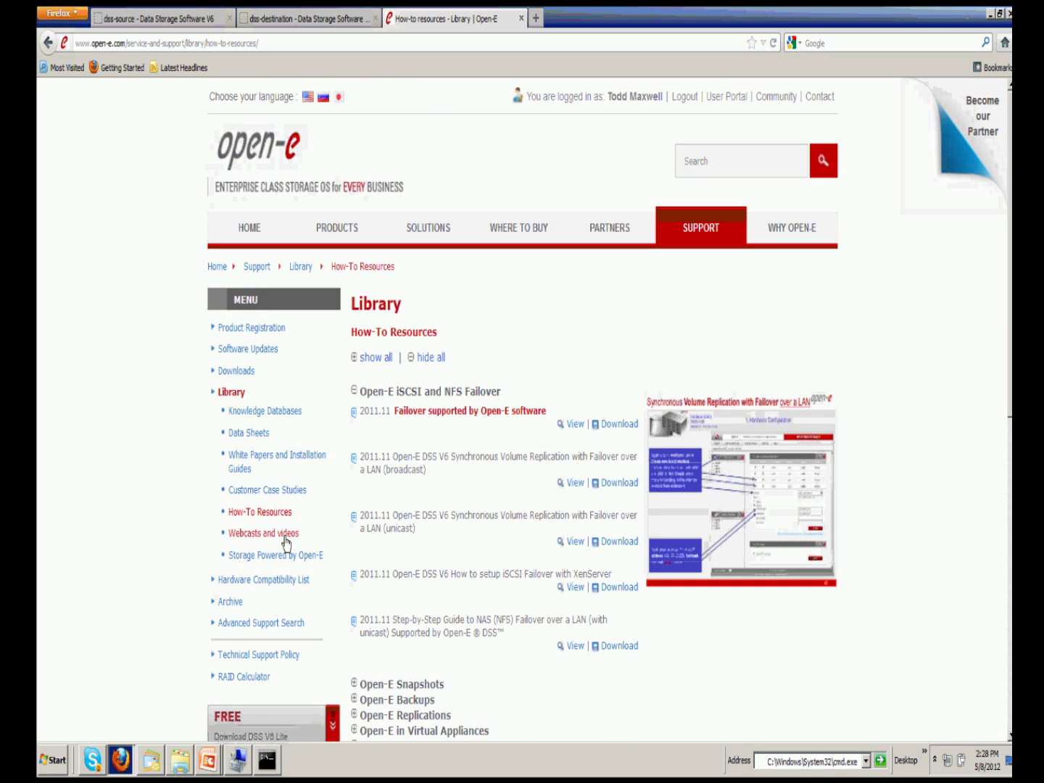
Step: Browse the library's Webcasts and videos list and return to the Open-E home page
{"action": "left_click", "coordinate": [282, 537]}
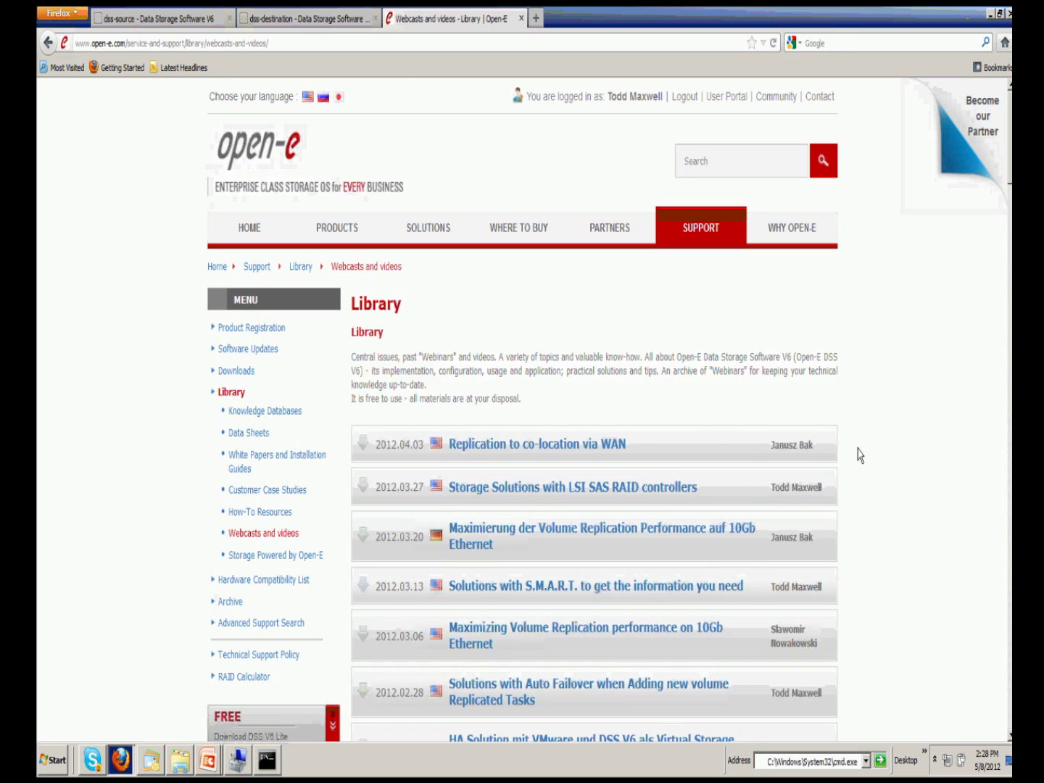
{"action": "scroll", "coordinate": [859, 455], "scroll_direction": "down", "scroll_amount": 3}
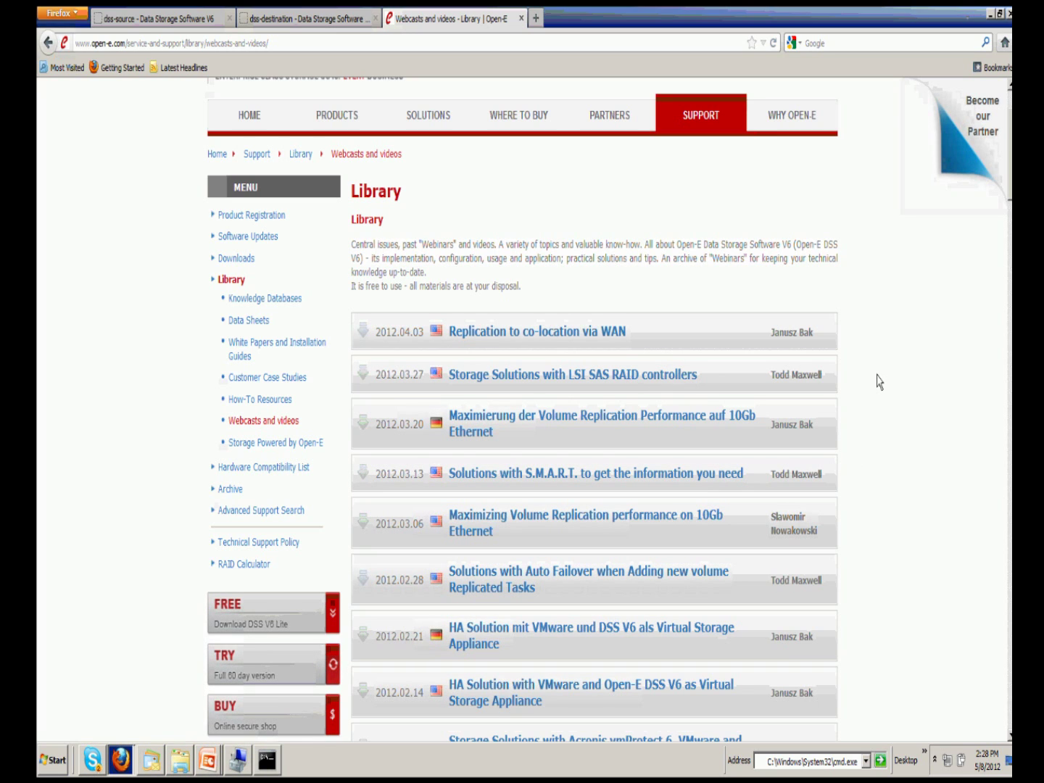
{"action": "scroll", "coordinate": [878, 385], "scroll_direction": "down", "scroll_amount": 3}
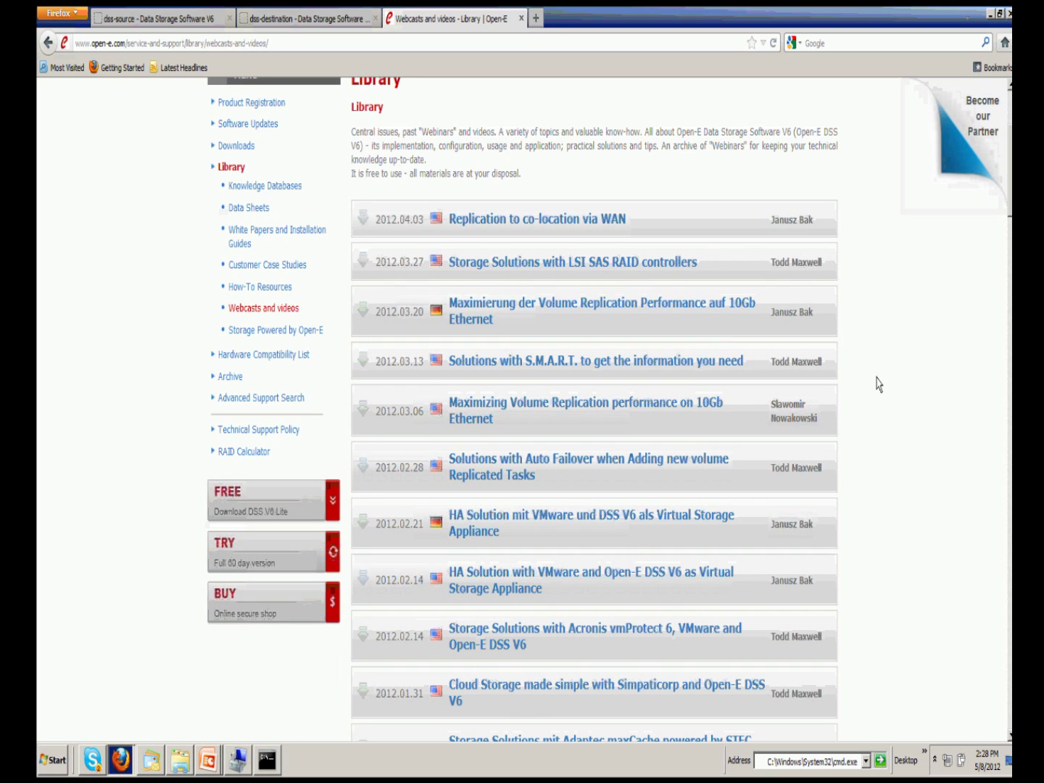
{"action": "scroll", "coordinate": [874, 647], "scroll_direction": "down", "scroll_amount": 3}
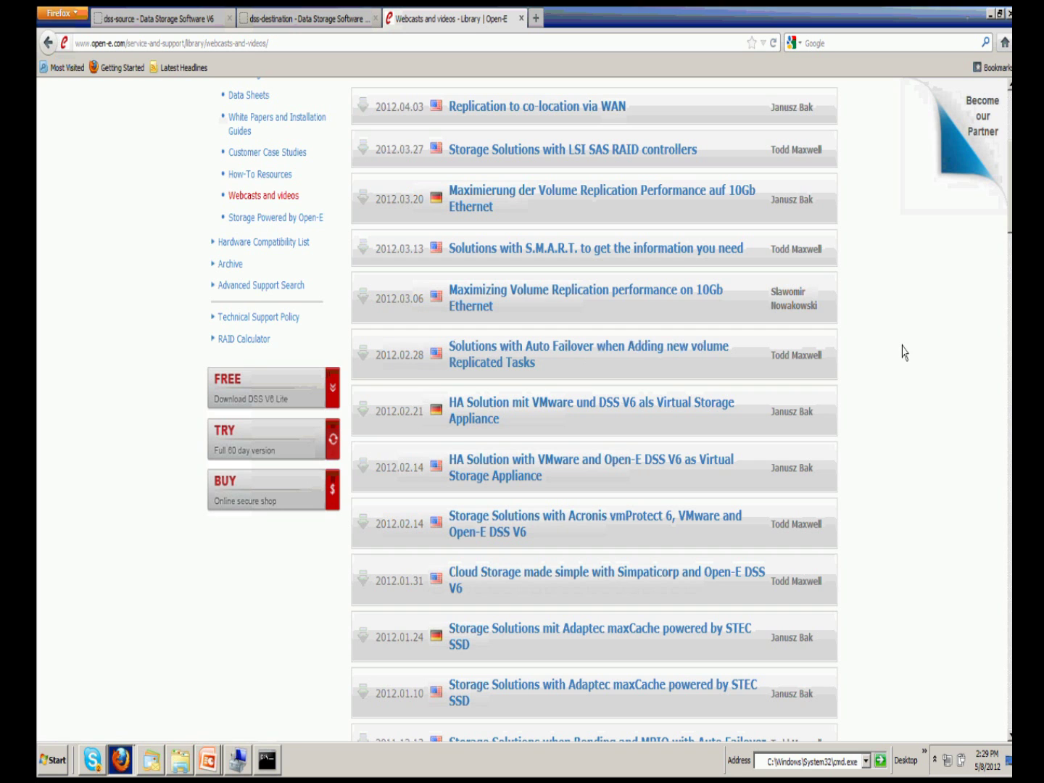
{"action": "scroll", "coordinate": [903, 351], "scroll_direction": "up", "scroll_amount": 3}
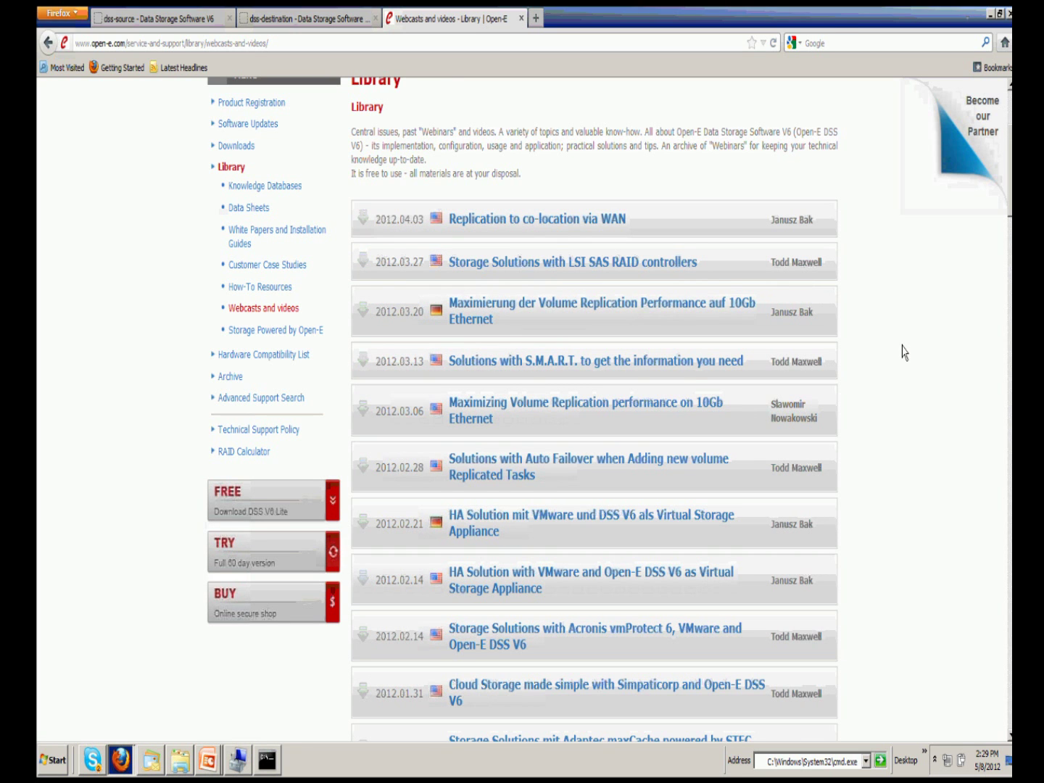
{"action": "scroll", "coordinate": [903, 352], "scroll_direction": "up", "scroll_amount": 3}
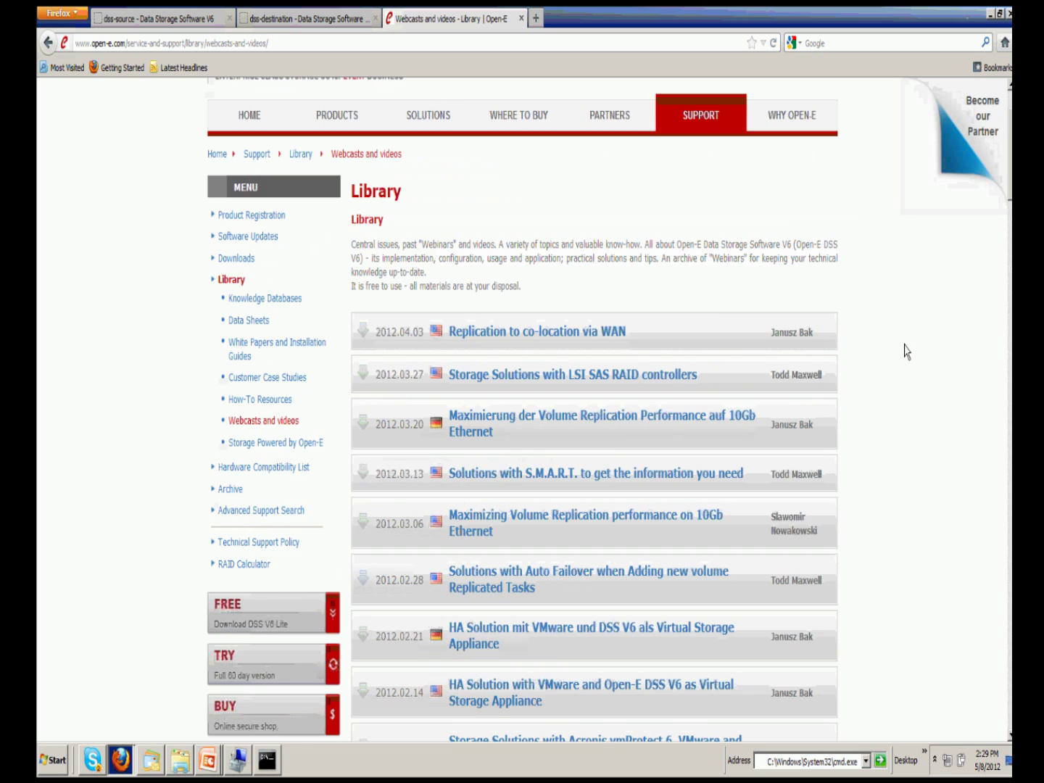
{"action": "scroll", "coordinate": [903, 351], "scroll_direction": "up", "scroll_amount": 3}
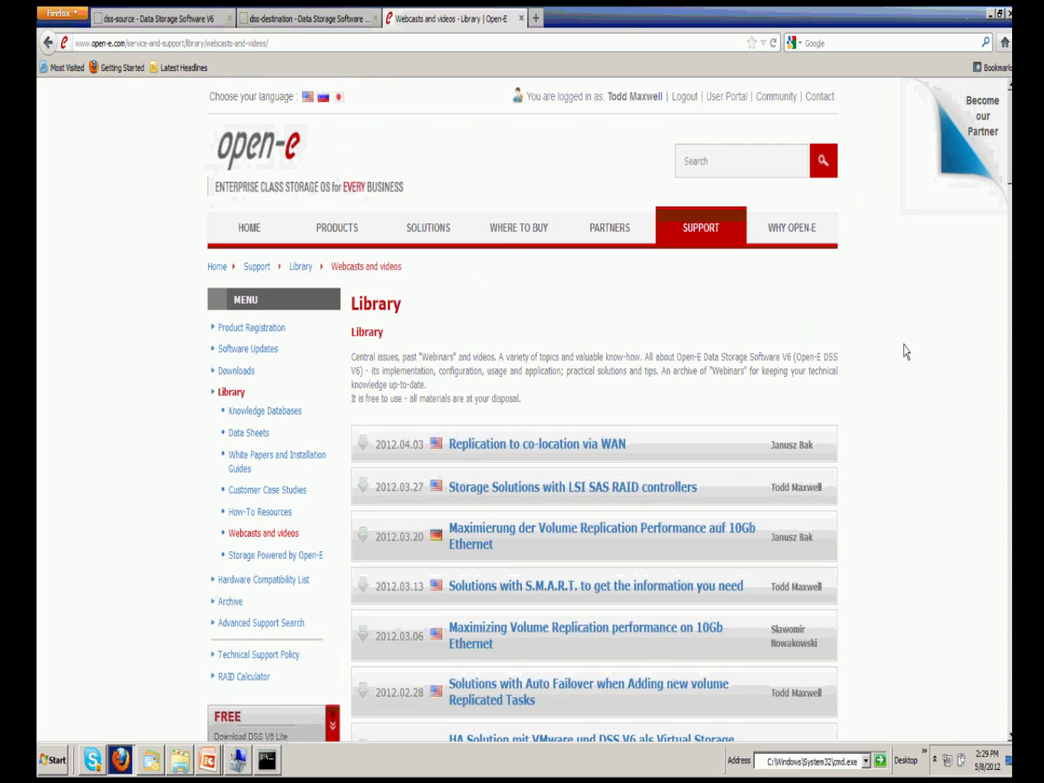
{"action": "left_click", "coordinate": [265, 138]}
{"action": "mouse_move", "coordinate": [518, 240]}
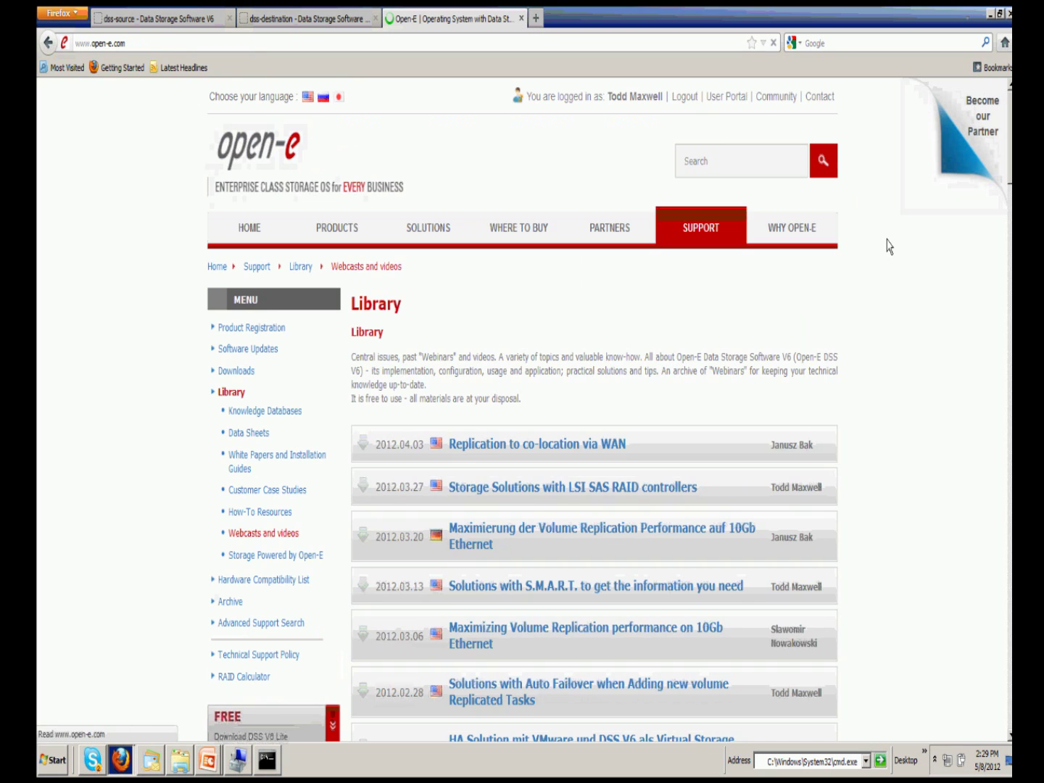